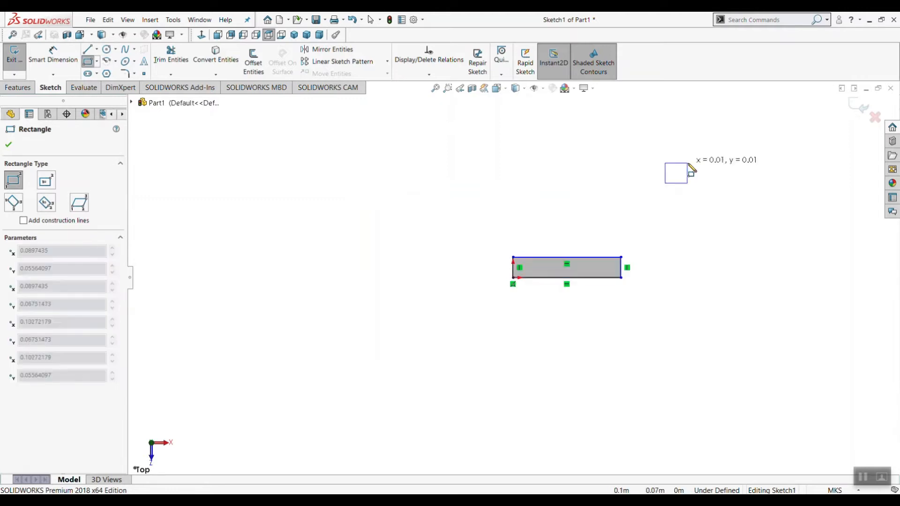
Finish the upper rectangle and join its left corners to the lower rectangle's right corners with two slanted lines.
{"action": "left_click", "coordinate": [781, 160]}
{"action": "left_click", "coordinate": [88, 49]}
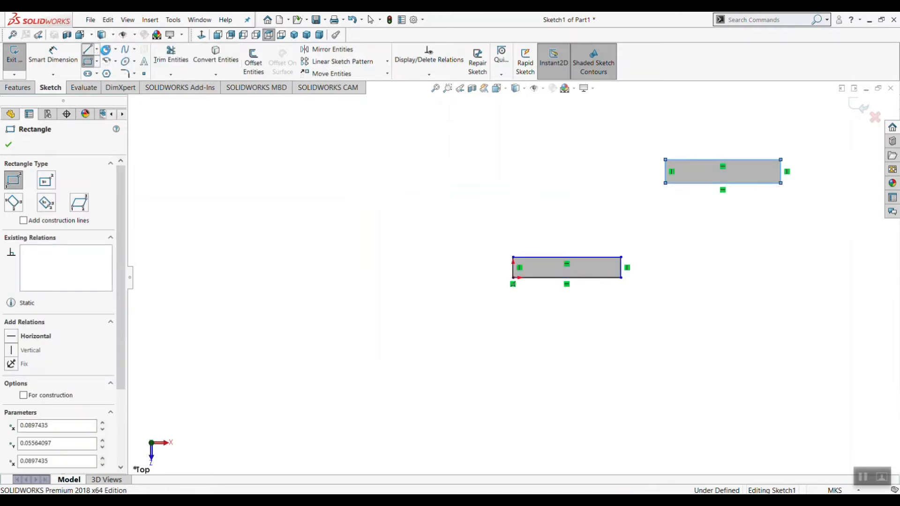
{"action": "left_click_drag", "start_coordinate": [666, 160], "coordinate": [621, 258]}
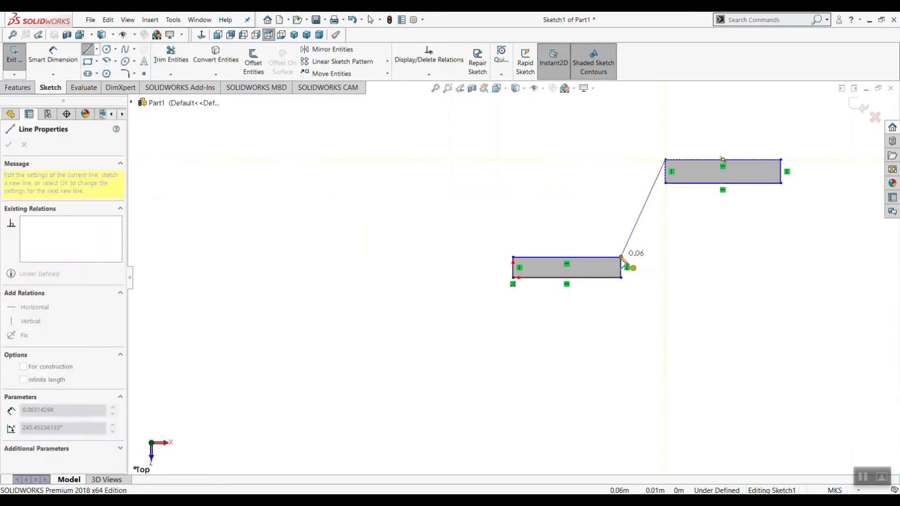
{"action": "left_click", "coordinate": [89, 50]}
{"action": "left_click", "coordinate": [89, 50]}
{"action": "left_click_drag", "start_coordinate": [665, 183], "coordinate": [621, 278]}
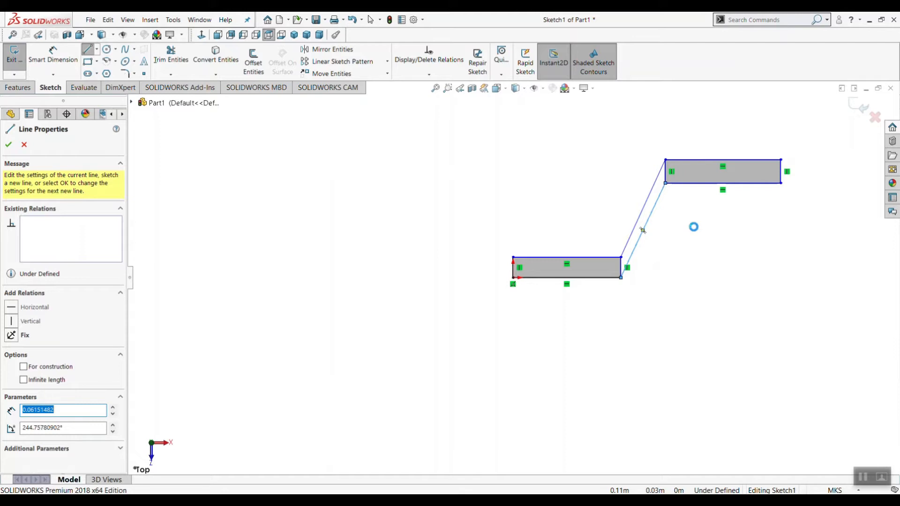
{"action": "key", "text": "Escape"}
Add a Parallel relation between the two slanted connecting lines.
{"action": "left_click", "coordinate": [651, 222]}
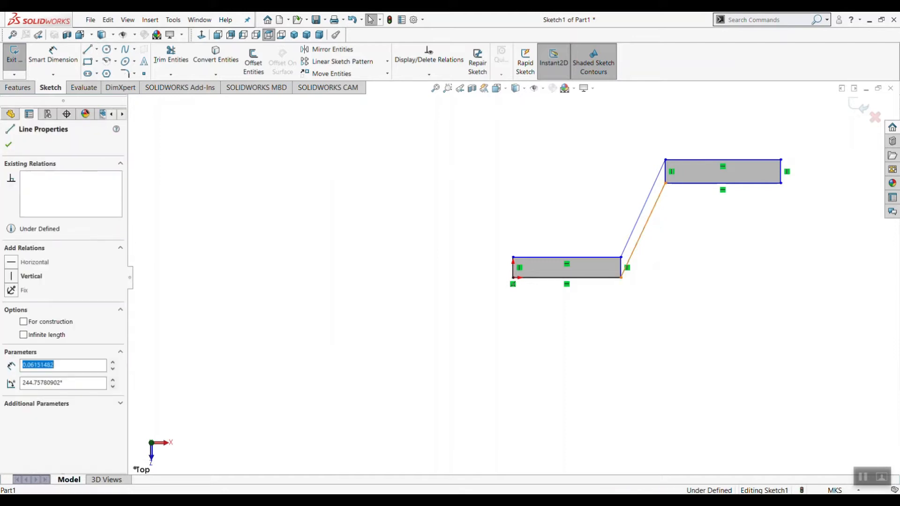
{"action": "left_click", "coordinate": [642, 211], "text": "ctrl"}
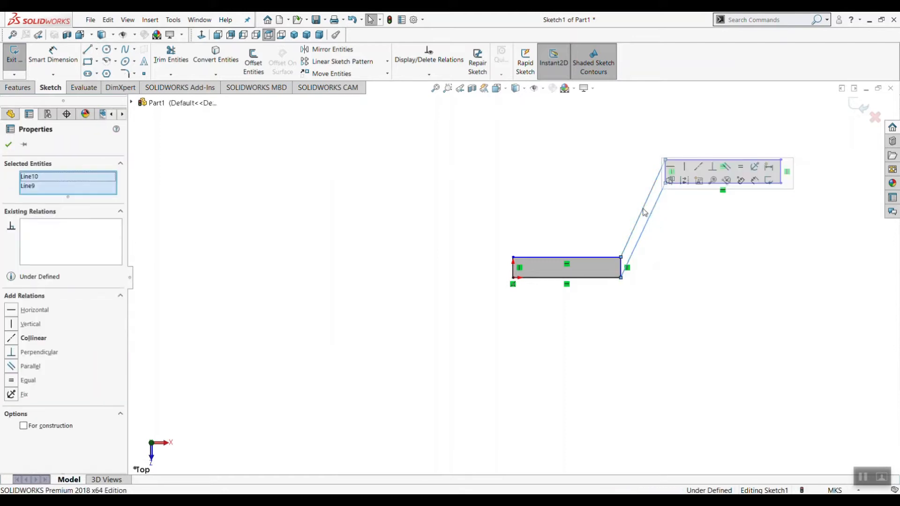
{"action": "left_click", "coordinate": [727, 168]}
{"action": "left_click", "coordinate": [674, 318]}
Trim away the two short vertical edges where the slanted web meets the rectangles, leaving one closed Z-shaped profile.
{"action": "scroll", "coordinate": [682, 198], "scroll_direction": "down", "scroll_amount": 4}
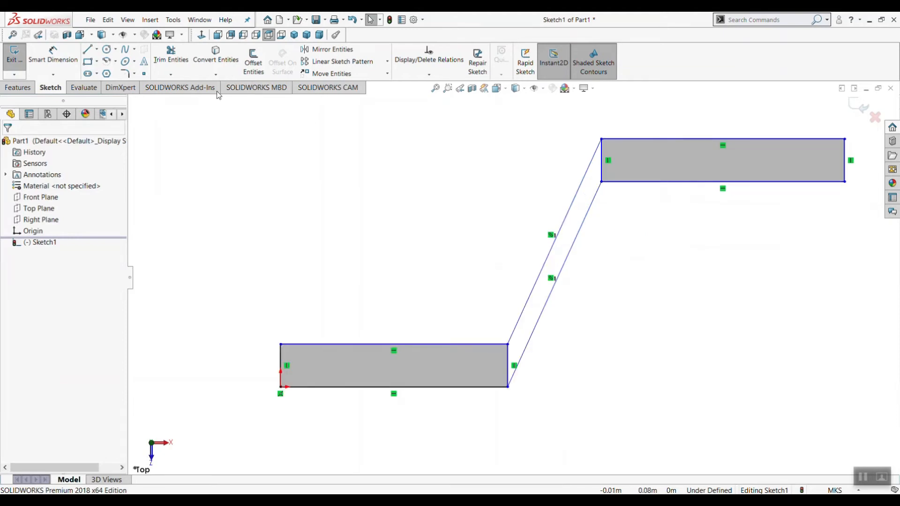
{"action": "left_click", "coordinate": [171, 55]}
{"action": "left_click_drag", "start_coordinate": [612, 148], "coordinate": [600, 159]}
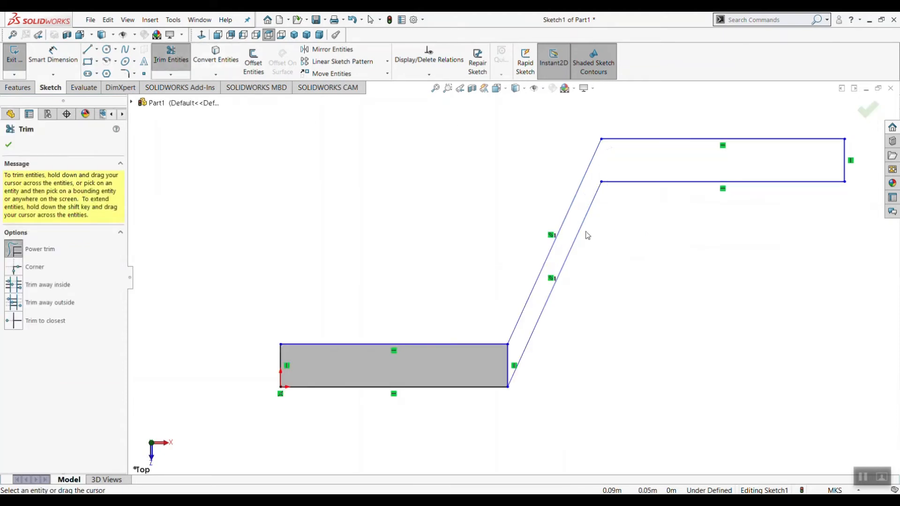
{"action": "left_click_drag", "start_coordinate": [501, 367], "coordinate": [510, 364]}
{"action": "scroll", "coordinate": [515, 223], "scroll_direction": "up", "scroll_amount": 4}
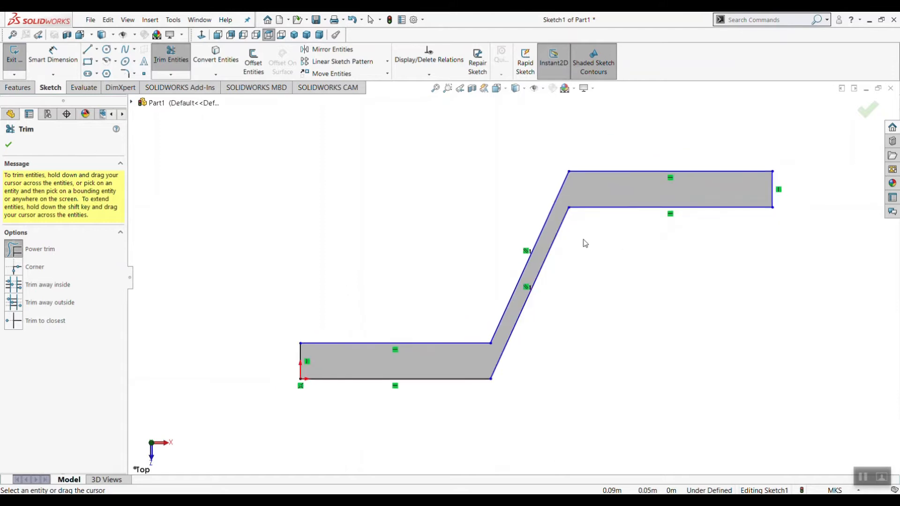
Change the document units to MMGS (millimeter, gram, second) and reopen the profile sketch for editing.
{"action": "left_click", "coordinate": [837, 491]}
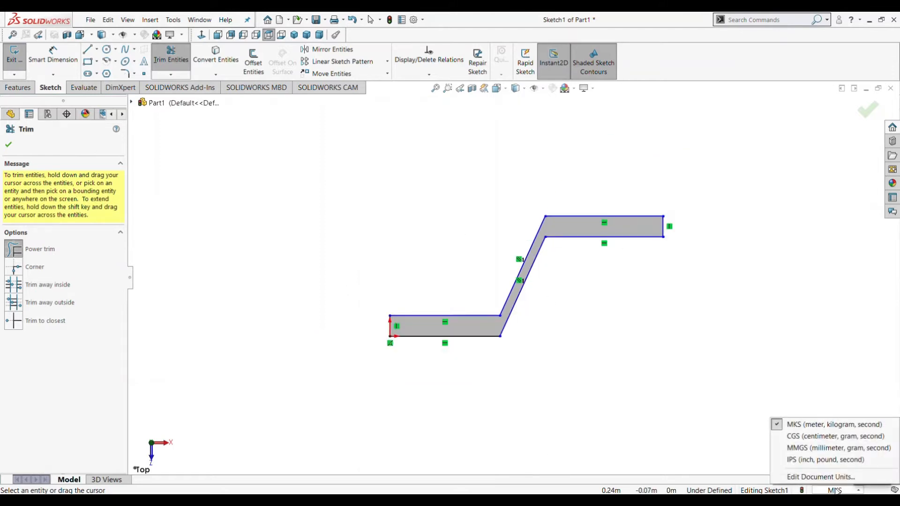
{"action": "left_click", "coordinate": [821, 452]}
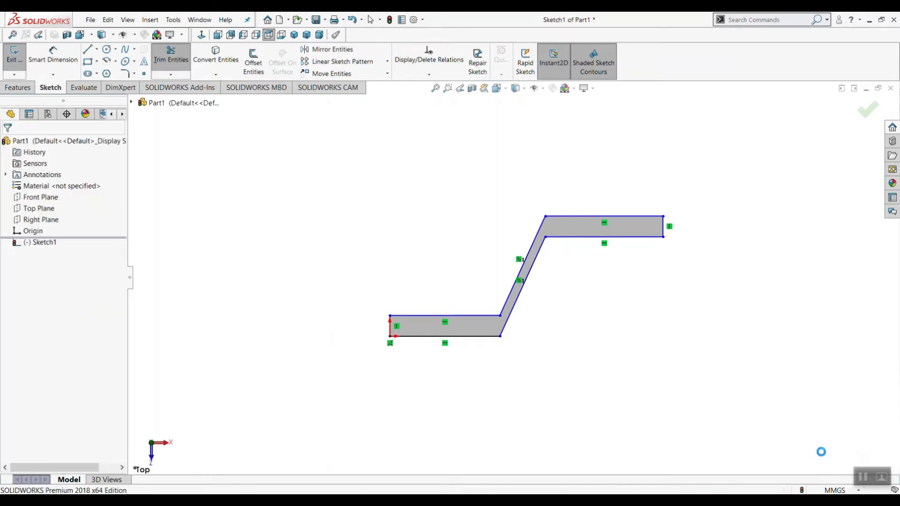
{"action": "right_click", "coordinate": [51, 244]}
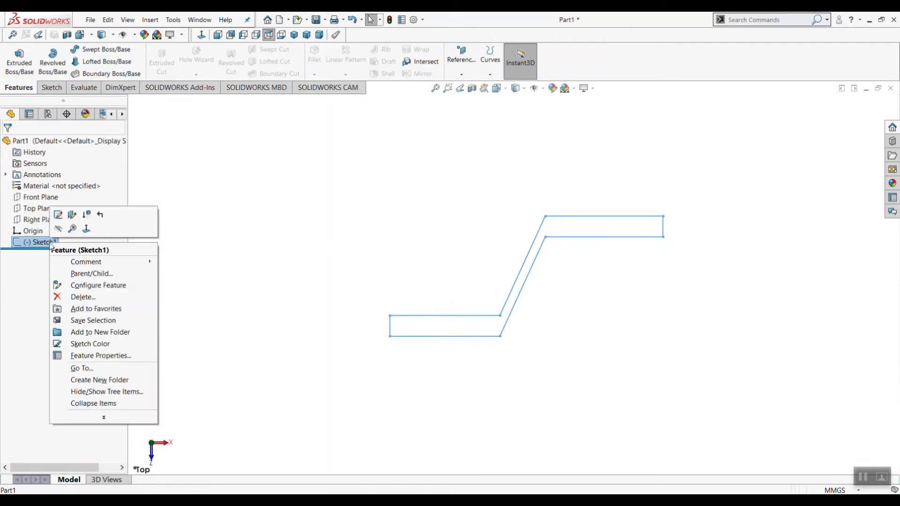
{"action": "left_click", "coordinate": [57, 215]}
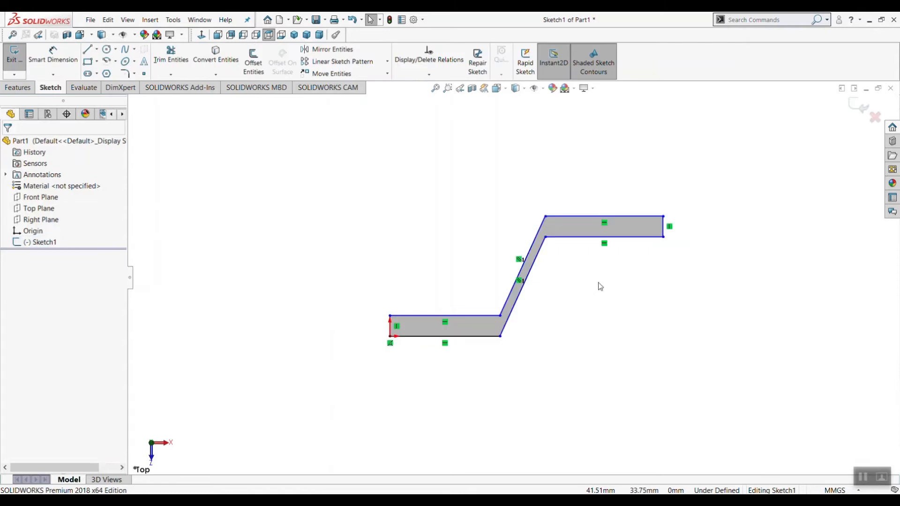
Dimension the overall horizontal distance between the profile's two vertical end edges as 100 mm.
{"action": "left_click", "coordinate": [48, 57]}
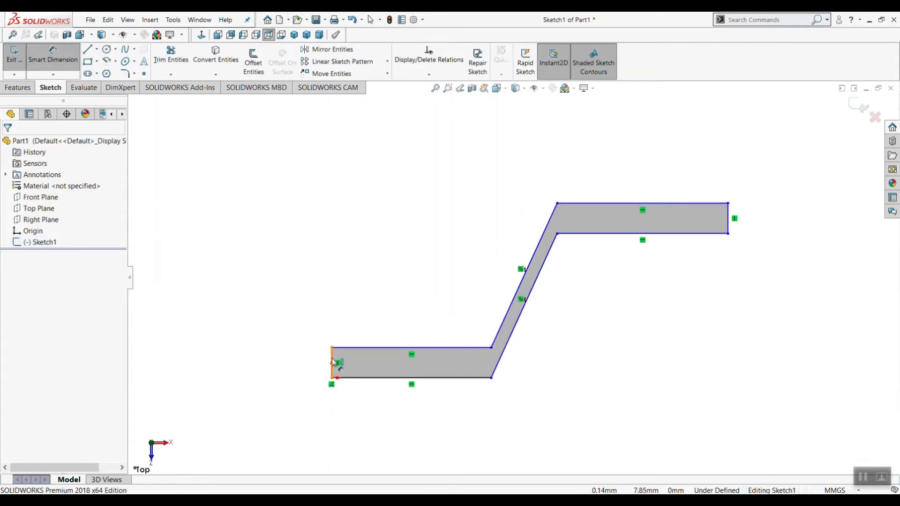
{"action": "left_click", "coordinate": [334, 362]}
{"action": "left_click", "coordinate": [729, 224]}
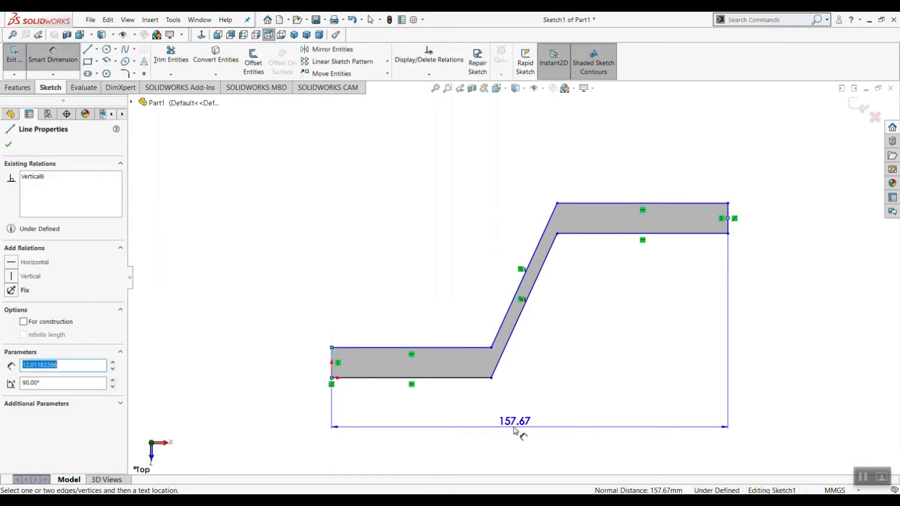
{"action": "left_click", "coordinate": [513, 429]}
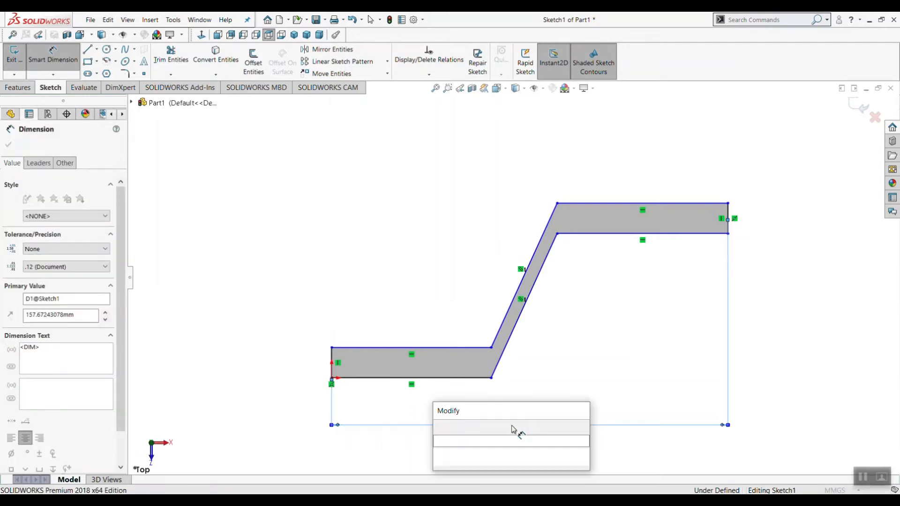
{"action": "type", "text": "100"}
{"action": "key", "text": "Return"}
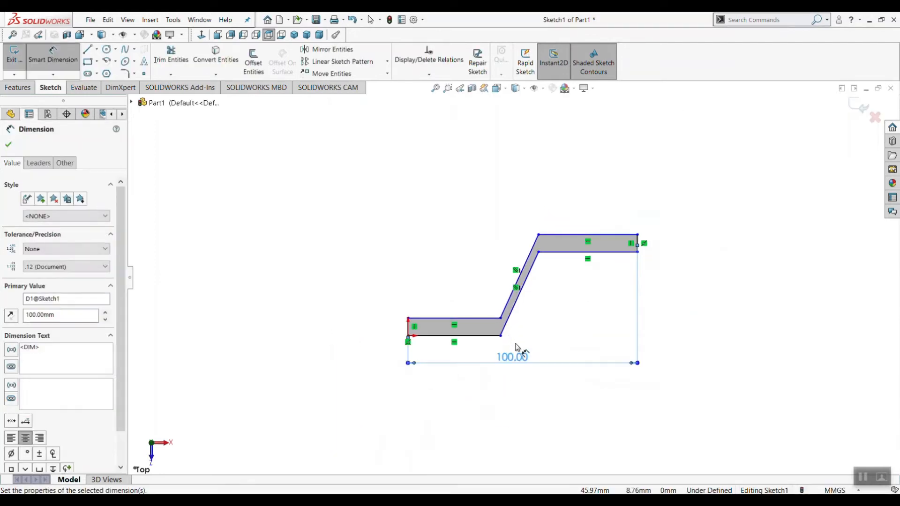
Dimension the upper arm's bottom edge and the lower arm's top edge as 40 mm each.
{"action": "left_click", "coordinate": [575, 253]}
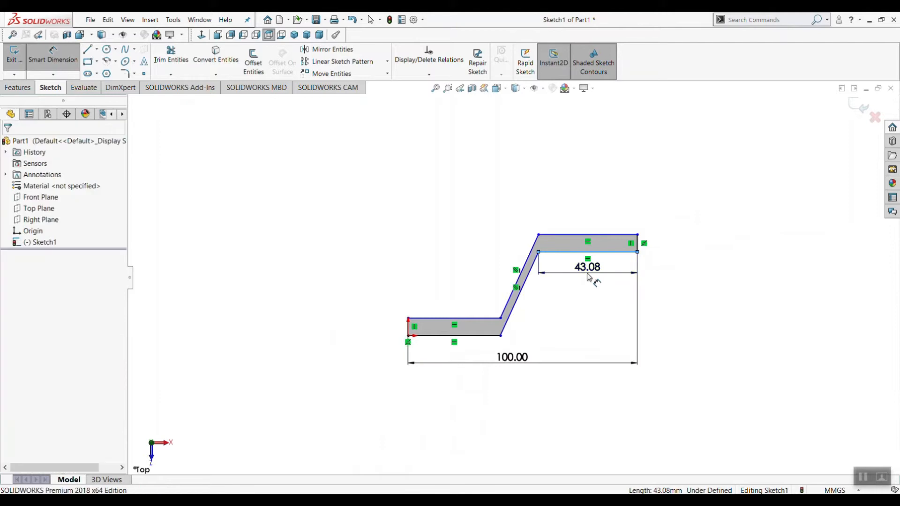
{"action": "left_click", "coordinate": [590, 277]}
{"action": "type", "text": "40"}
{"action": "key", "text": "Return"}
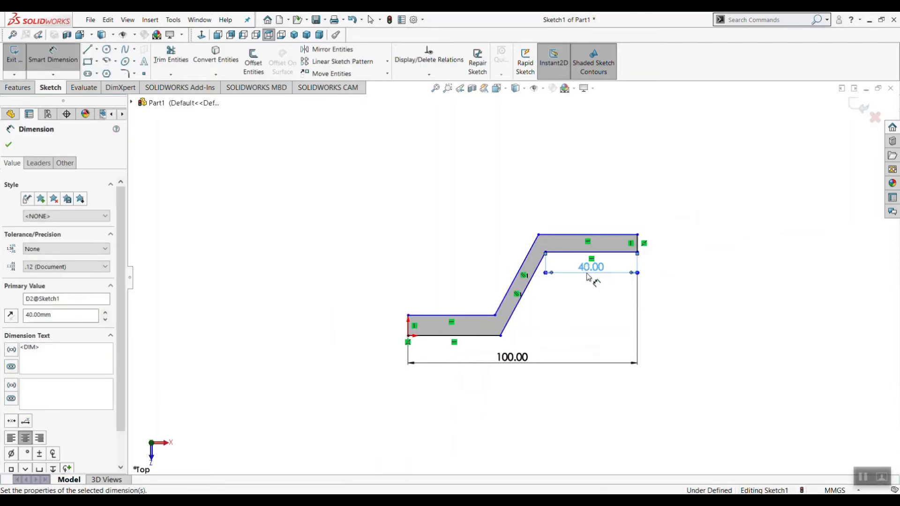
{"action": "left_click", "coordinate": [436, 318]}
{"action": "left_click", "coordinate": [452, 290]}
{"action": "type", "text": "40"}
{"action": "key", "text": "Return"}
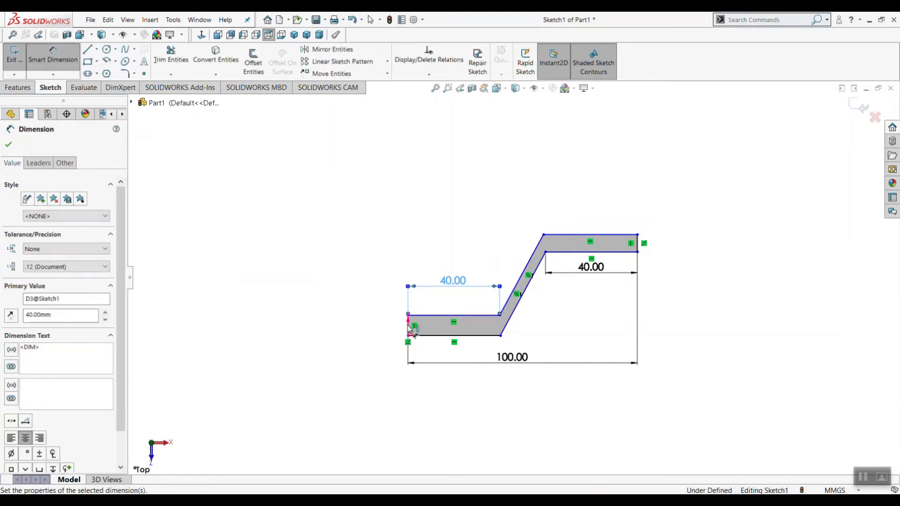
Dimension the lower arm's end edge and the distance between the two slanted lines as 12 mm each.
{"action": "left_click", "coordinate": [408, 325]}
{"action": "left_click", "coordinate": [373, 324]}
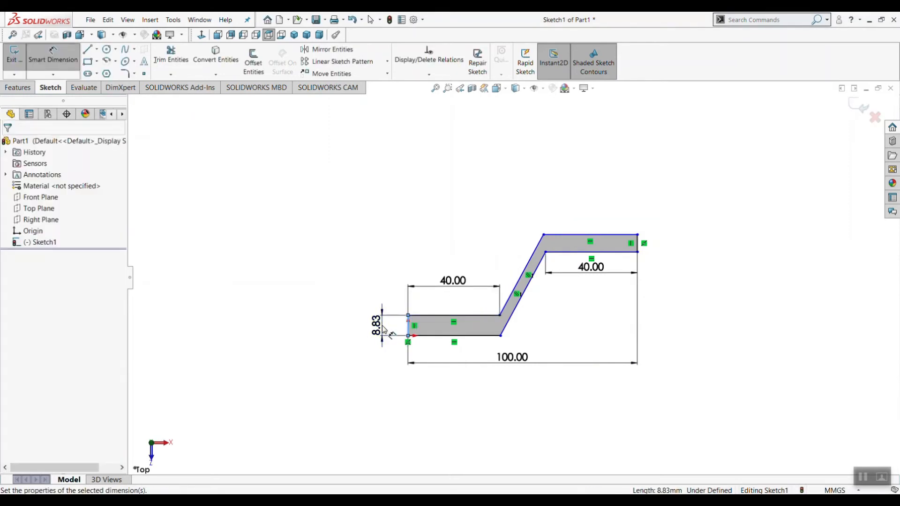
{"action": "type", "text": "12"}
{"action": "key", "text": "Return"}
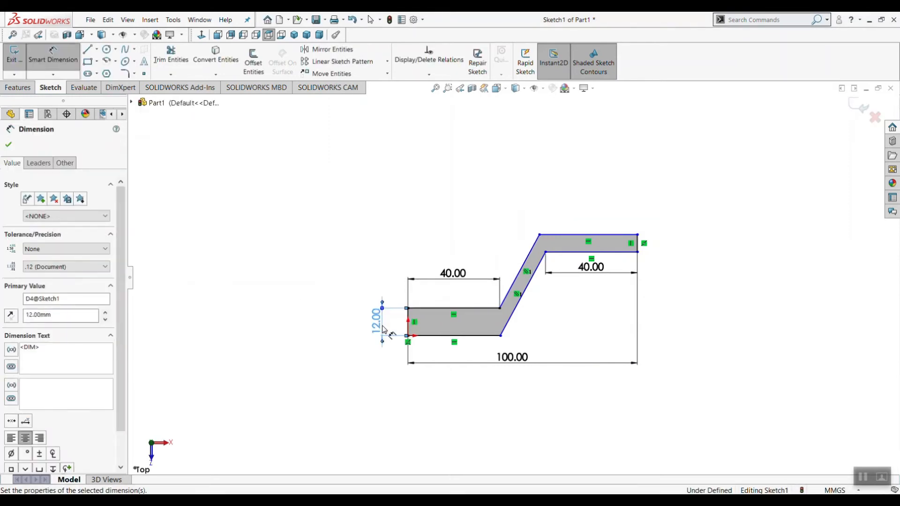
{"action": "left_click", "coordinate": [528, 272]}
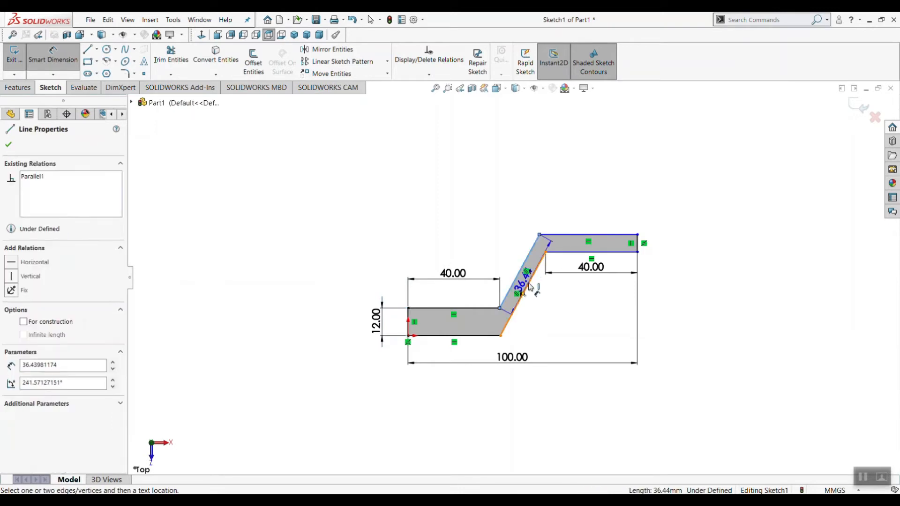
{"action": "left_click", "coordinate": [491, 250]}
{"action": "type", "text": "12"}
{"action": "key", "text": "Return"}
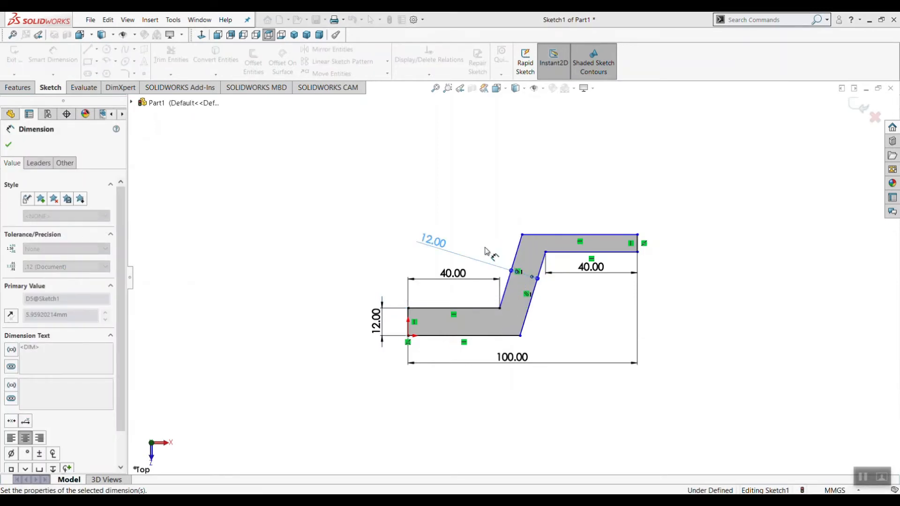
Dimension the upper arm's vertical end edge as 12 mm.
{"action": "left_click", "coordinate": [638, 243]}
{"action": "left_click", "coordinate": [671, 245]}
{"action": "type", "text": "12"}
{"action": "key", "text": "Return"}
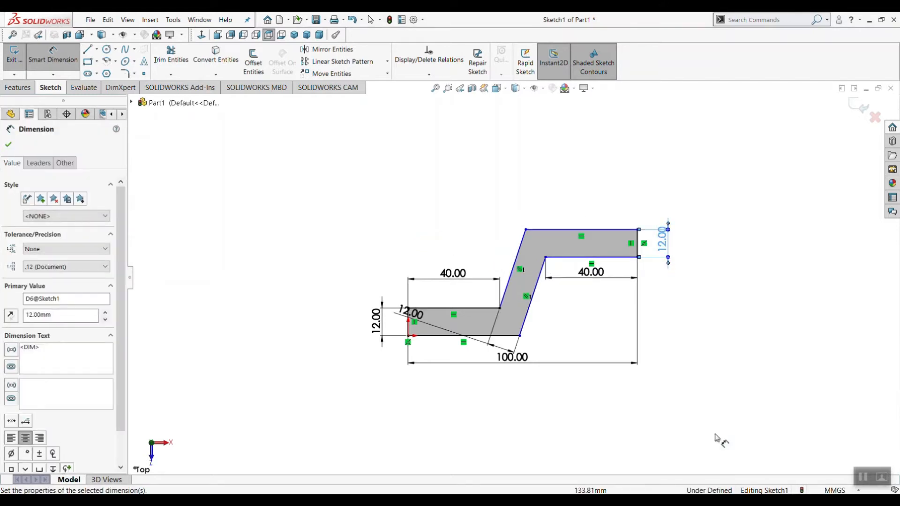
Check the Exercise # 1 drawing in PowerPoint and dimension the profile's overall height in SOLIDWORKS as 40 mm.
{"action": "key", "text": "alt+Tab"}
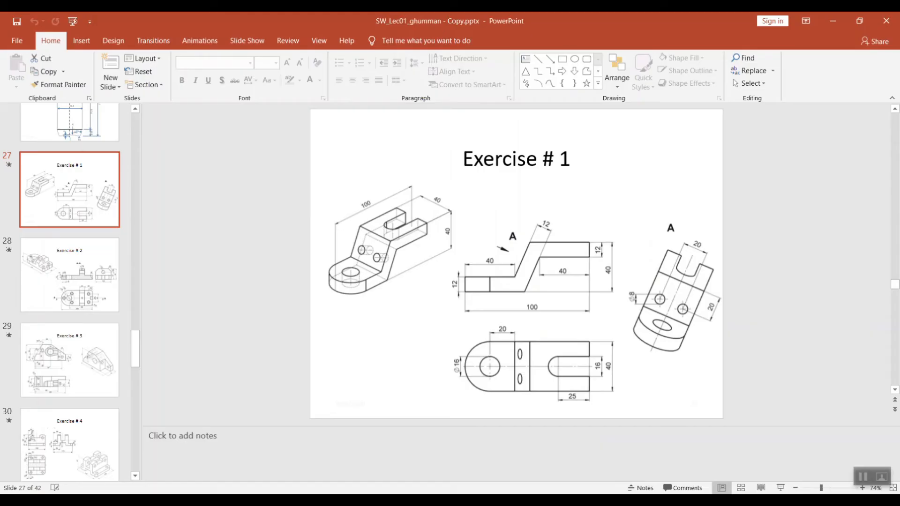
{"action": "key", "text": "alt+Tab"}
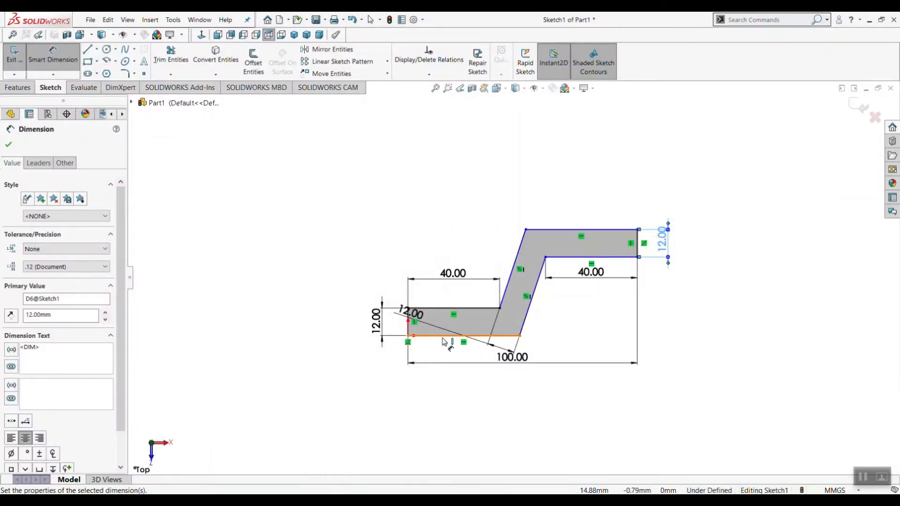
{"action": "left_click", "coordinate": [623, 230]}
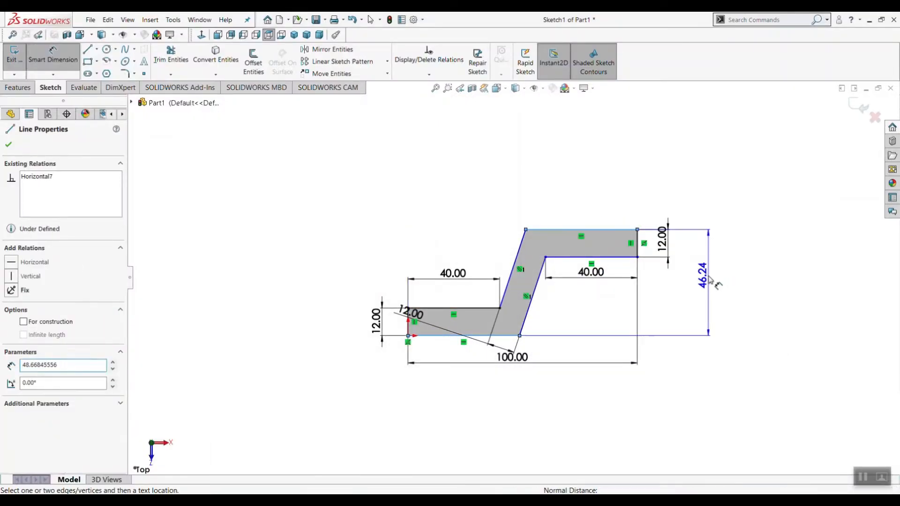
{"action": "left_click", "coordinate": [711, 280]}
{"action": "type", "text": "40"}
{"action": "key", "text": "Return"}
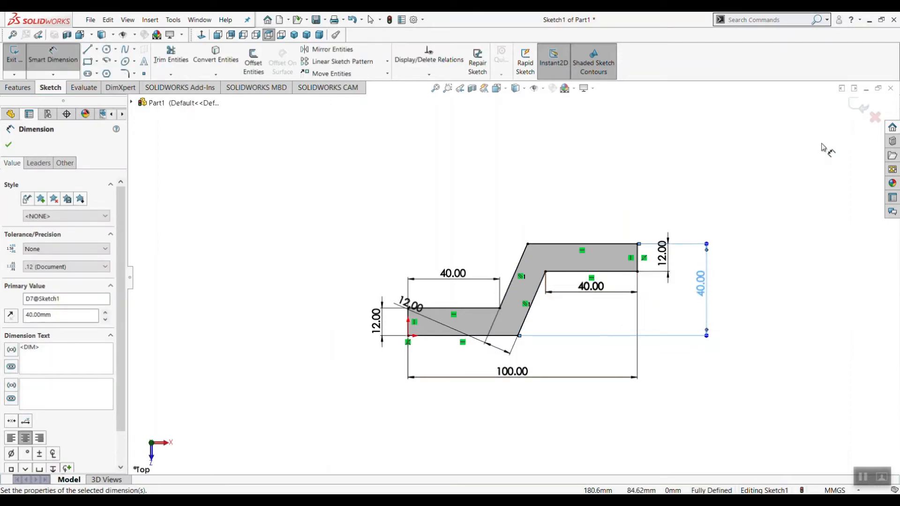
Exit the sketch and extrude the Z-shaped profile 40 mm with the Mid Plane end condition, checking the width in the PowerPoint drawing.
{"action": "left_click", "coordinate": [860, 109]}
{"action": "mouse_move", "coordinate": [346, 260]}
{"action": "middle_mouse_down"}
{"action": "mouse_move", "coordinate": [374, 288]}
{"action": "mouse_move", "coordinate": [394, 359]}
{"action": "middle_mouse_up"}
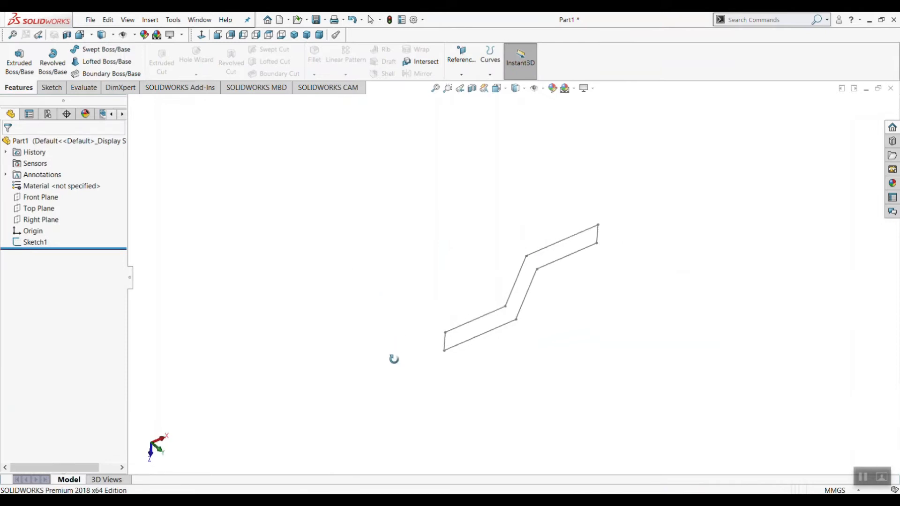
{"action": "left_click", "coordinate": [37, 242]}
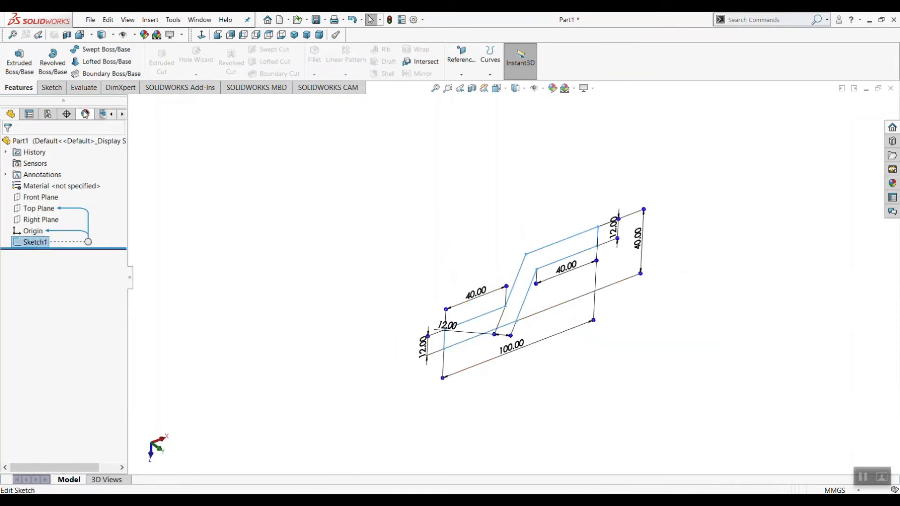
{"action": "left_click", "coordinate": [19, 61]}
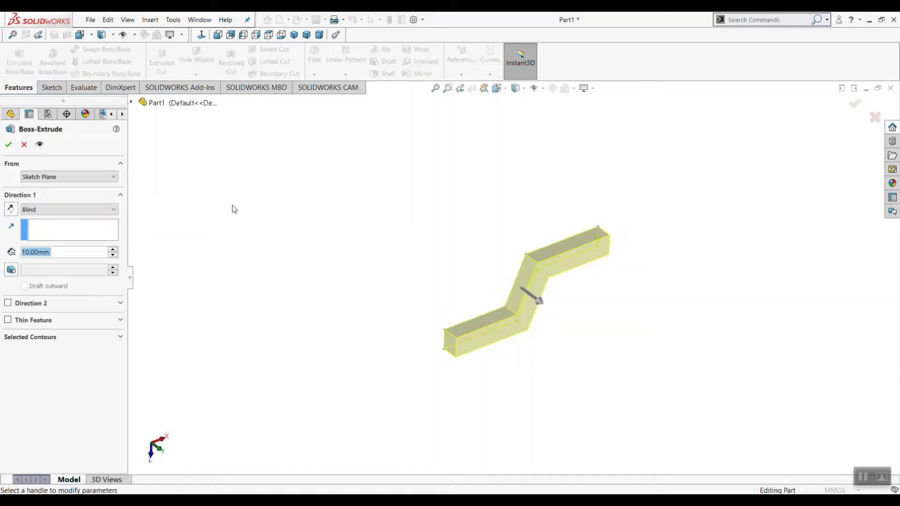
{"action": "left_click", "coordinate": [61, 210]}
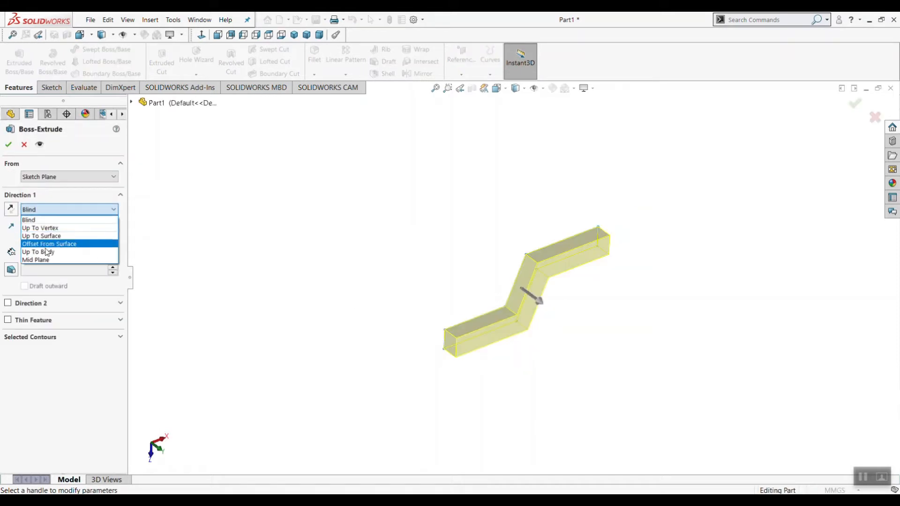
{"action": "left_click", "coordinate": [48, 259]}
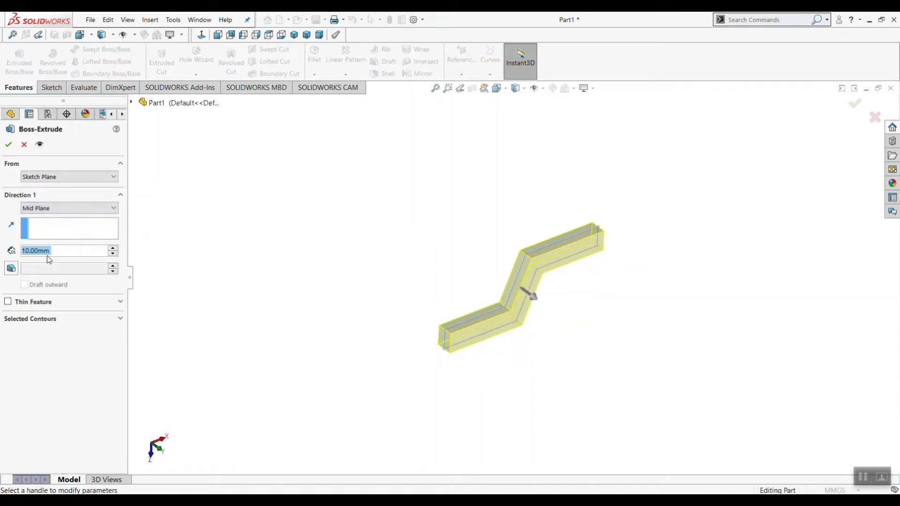
{"action": "key", "text": "alt+Tab"}
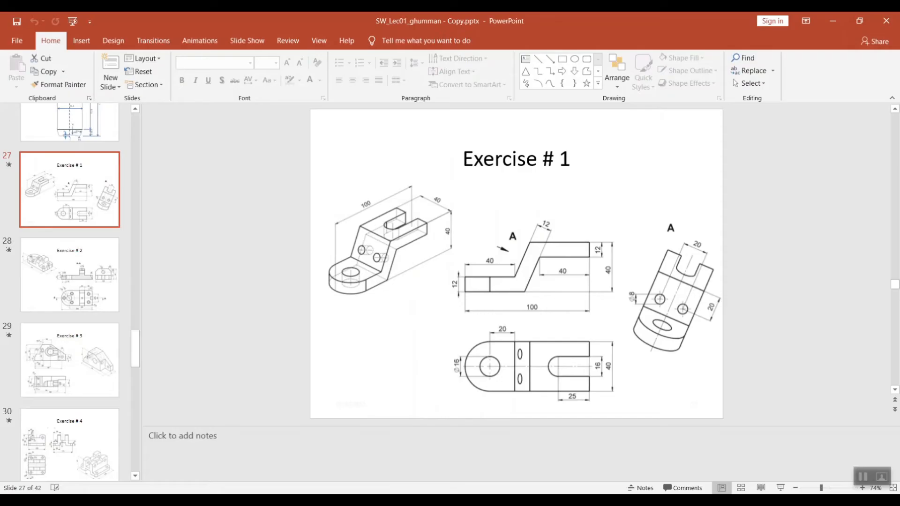
{"action": "key", "text": "alt+Tab"}
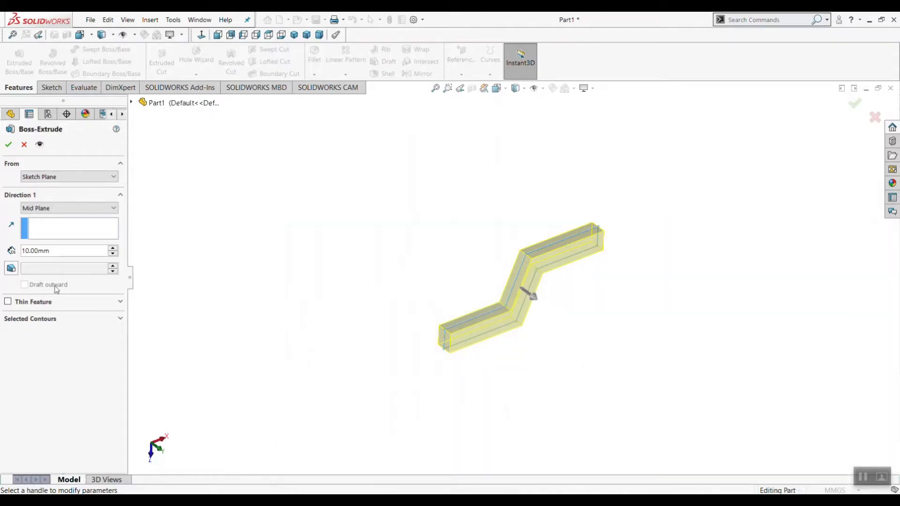
{"action": "type", "text": "40"}
{"action": "key", "text": "Return"}
{"action": "mouse_move", "coordinate": [455, 347]}
{"action": "middle_mouse_down"}
{"action": "mouse_move", "coordinate": [464, 382]}
{"action": "mouse_move", "coordinate": [461, 348]}
{"action": "middle_mouse_up"}
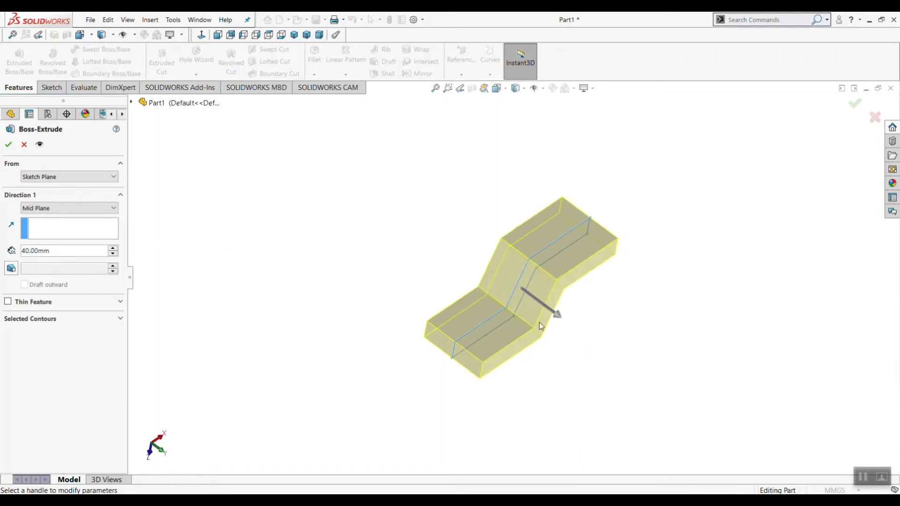
{"action": "left_click", "coordinate": [854, 107]}
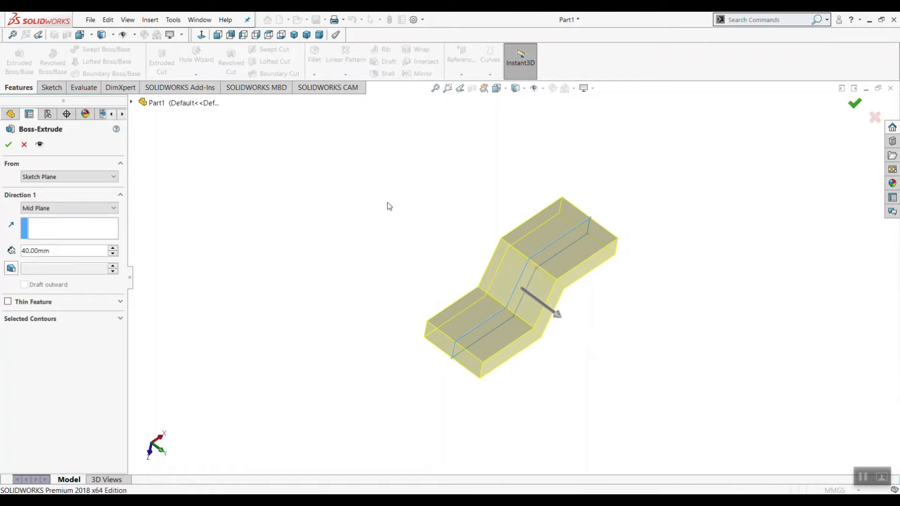
Fillet the two vertical edges at the free end of the lower arm with a 20 mm radius.
{"action": "scroll", "coordinate": [587, 339], "scroll_direction": "down", "scroll_amount": 3}
{"action": "mouse_move", "coordinate": [530, 310]}
{"action": "middle_mouse_down"}
{"action": "mouse_move", "coordinate": [540, 337]}
{"action": "mouse_move", "coordinate": [530, 319]}
{"action": "middle_mouse_up"}
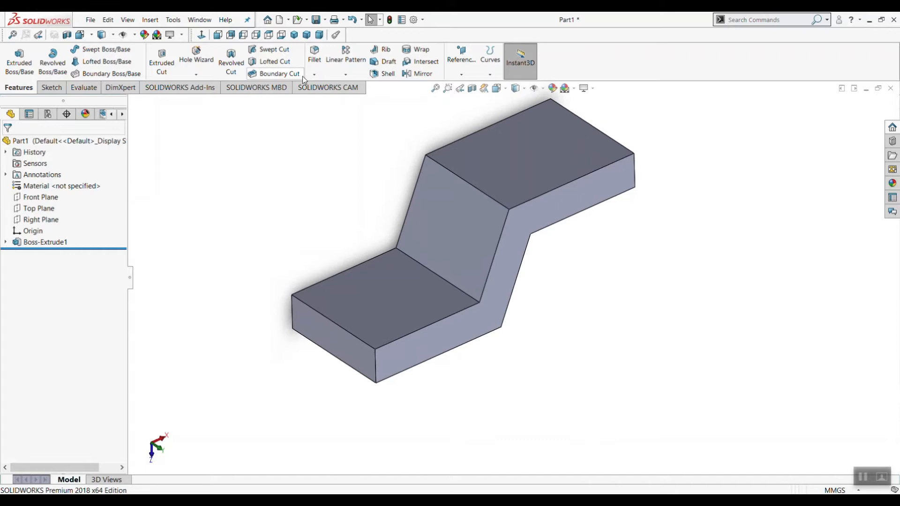
{"action": "left_click", "coordinate": [313, 58]}
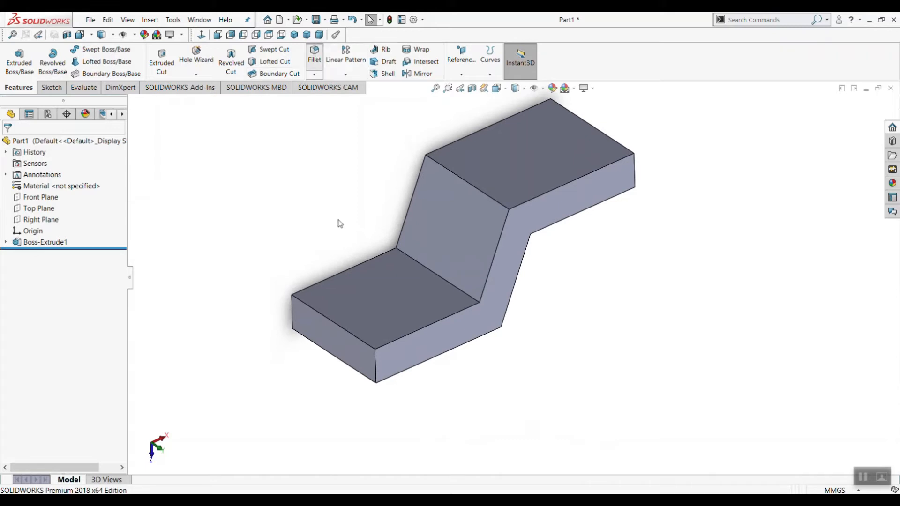
{"action": "left_click", "coordinate": [376, 361]}
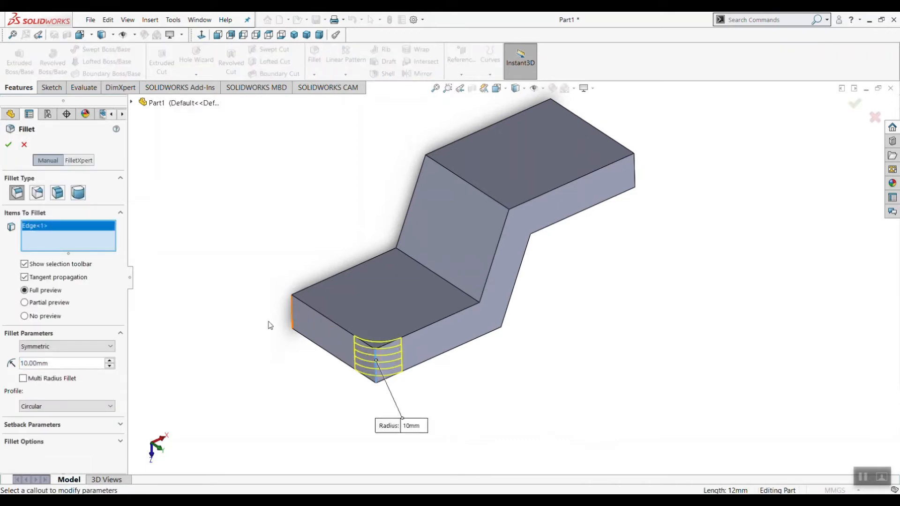
{"action": "left_click", "coordinate": [293, 311]}
{"action": "type", "text": "20"}
{"action": "key", "text": "Return"}
{"action": "left_click", "coordinate": [8, 145]}
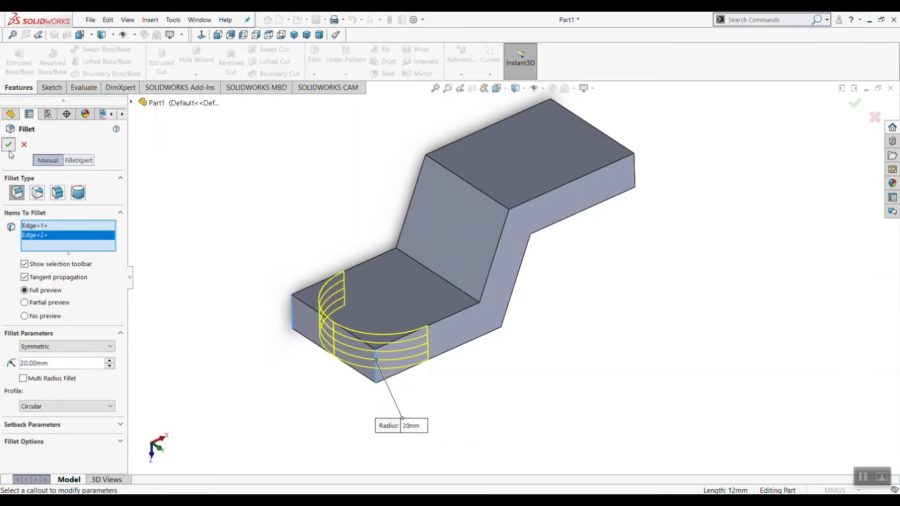
Start a sketch on the upper arm's top face and view it straight on.
{"action": "middle_click_drag", "start_coordinate": [522, 368], "coordinate": [565, 328]}
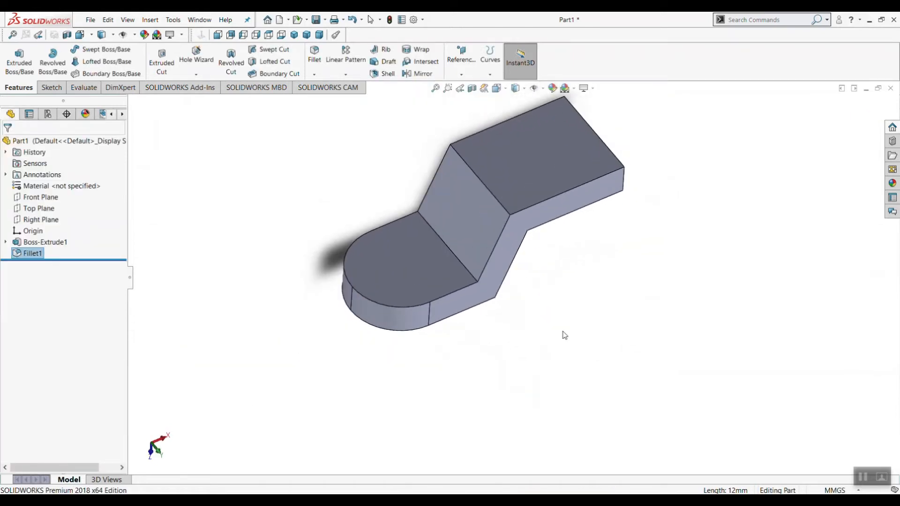
{"action": "left_click", "coordinate": [530, 183]}
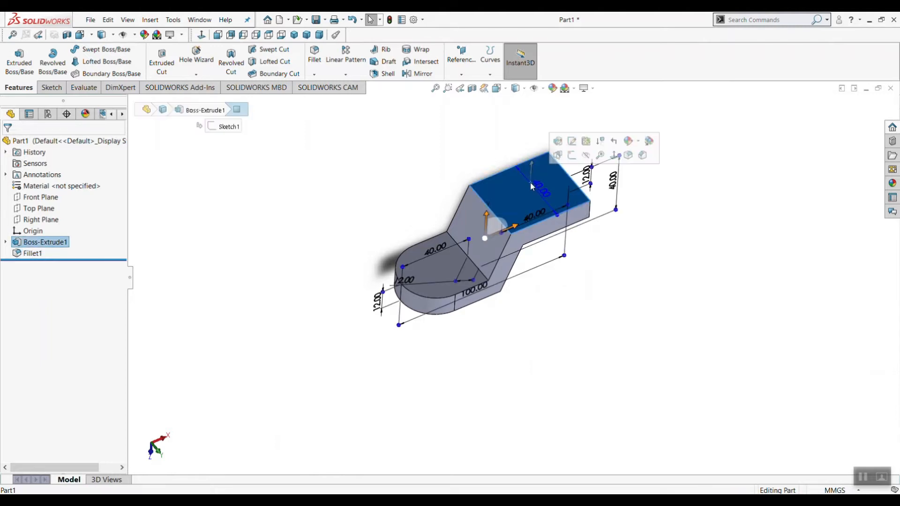
{"action": "left_click", "coordinate": [572, 154]}
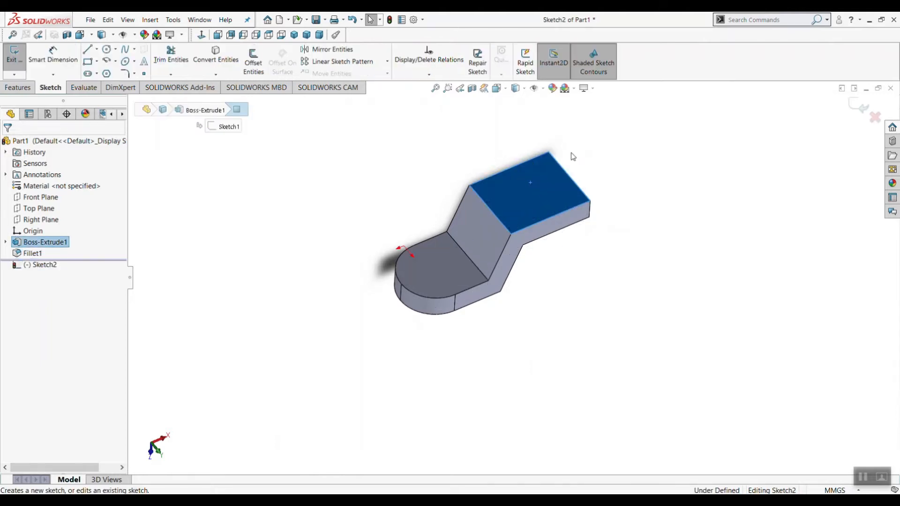
{"action": "right_click", "coordinate": [47, 266]}
{"action": "left_click", "coordinate": [66, 253]}
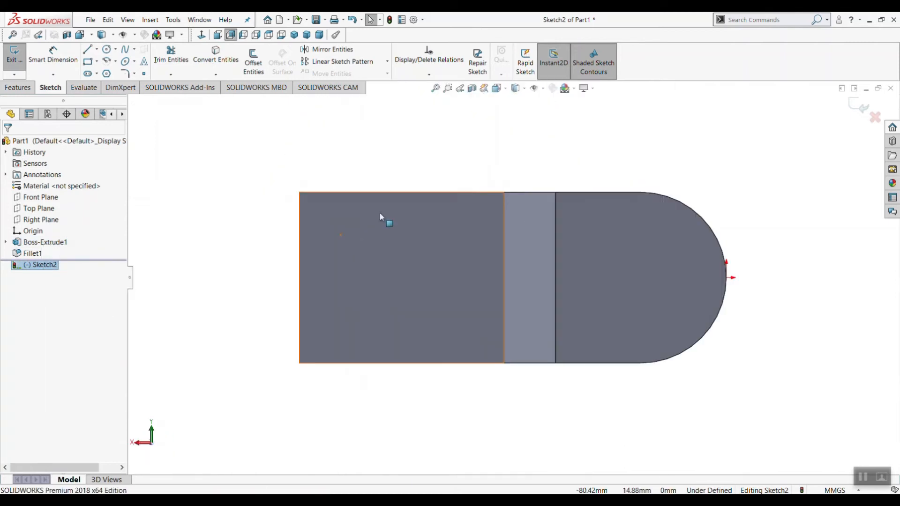
Sketch a straight slot about 20 mm between centres and 7 mm wide, running inward from the midpoint of the upper arm's end edge.
{"action": "left_click", "coordinate": [88, 74]}
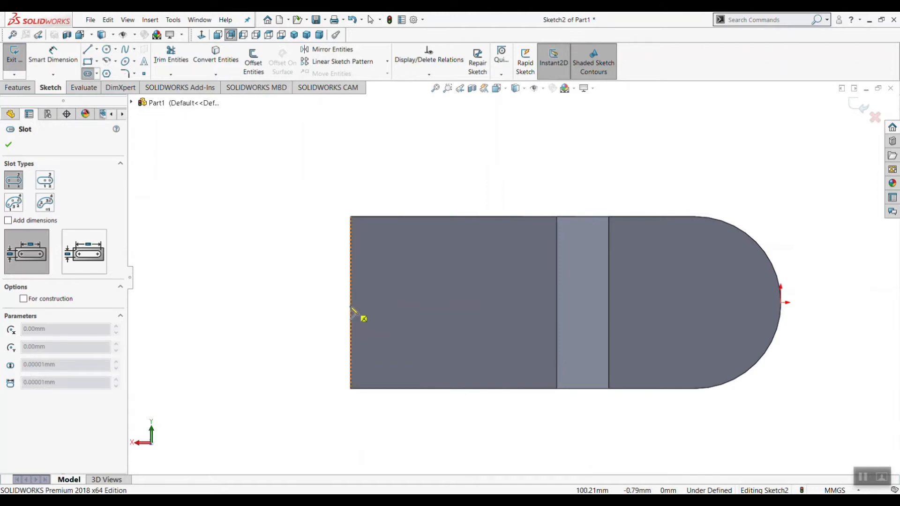
{"action": "left_click", "coordinate": [438, 303]}
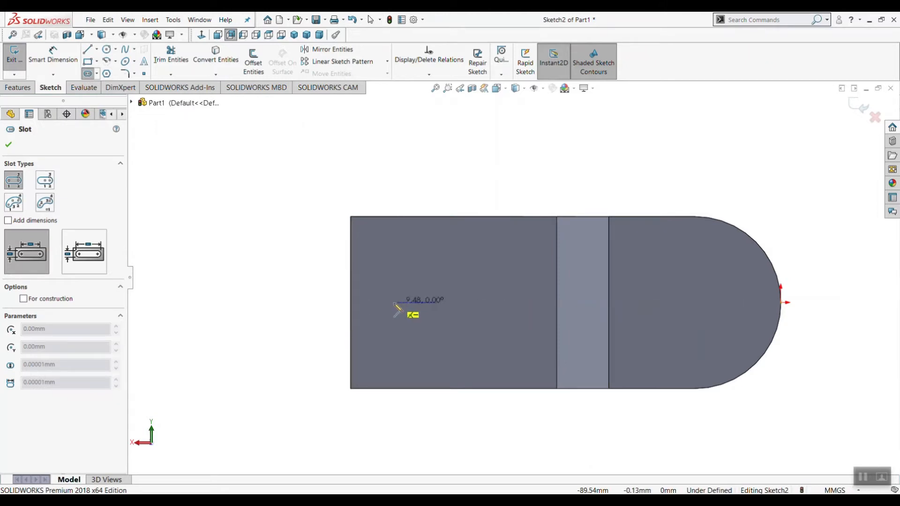
{"action": "left_click", "coordinate": [350, 302]}
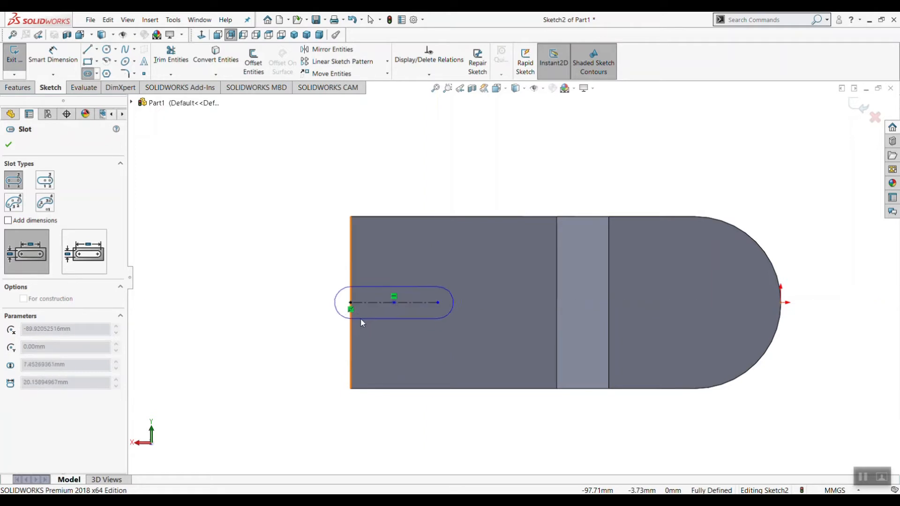
{"action": "left_click", "coordinate": [361, 319]}
Dimension the slot's centre-to-centre length as 25 mm and its width as 16 mm.
{"action": "scroll", "coordinate": [418, 343], "scroll_direction": "down", "scroll_amount": 3}
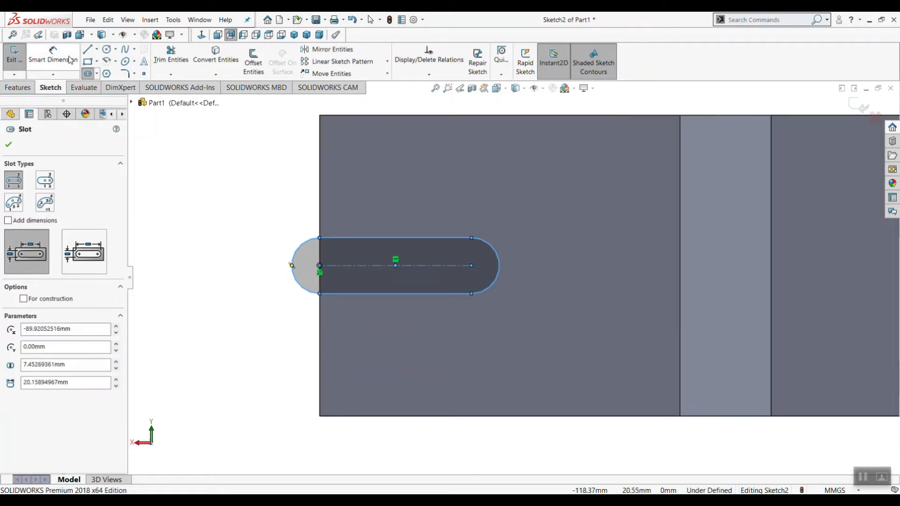
{"action": "left_click", "coordinate": [68, 64]}
{"action": "left_click", "coordinate": [371, 265]}
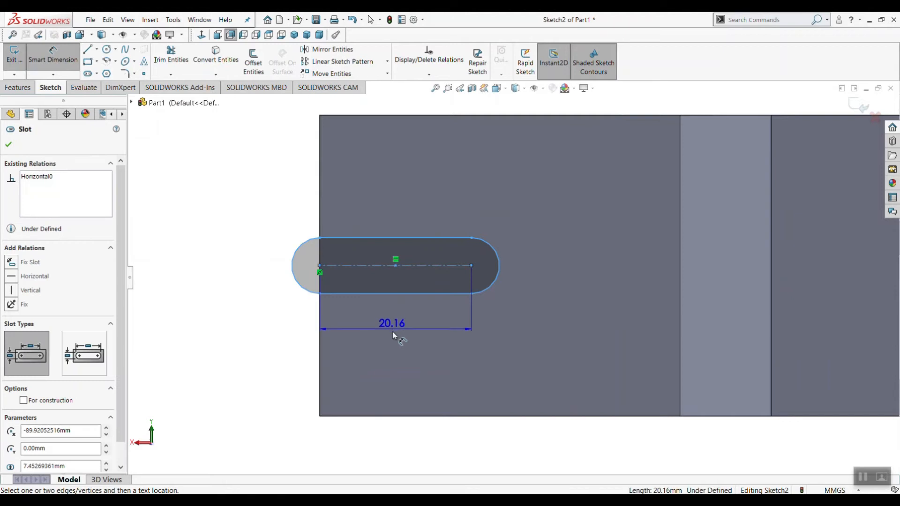
{"action": "left_click", "coordinate": [394, 333]}
{"action": "type", "text": "25"}
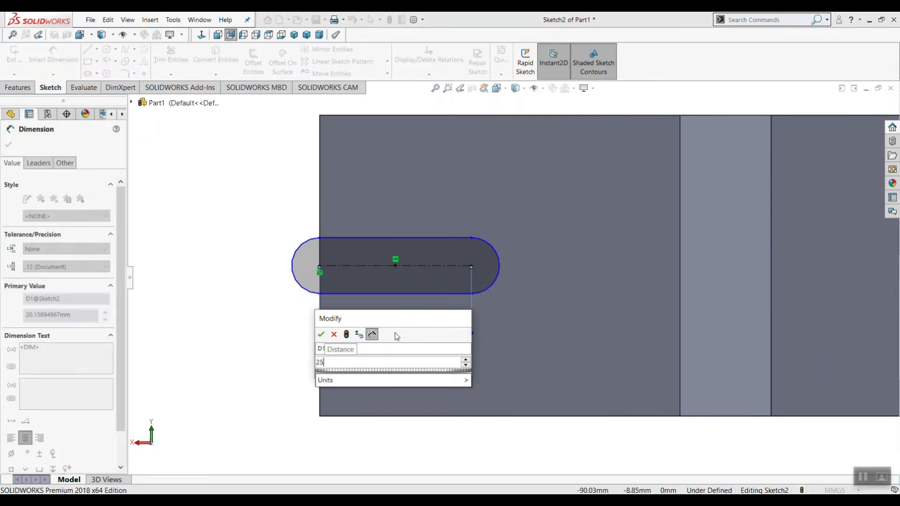
{"action": "key", "text": "Return"}
{"action": "left_click", "coordinate": [428, 294]}
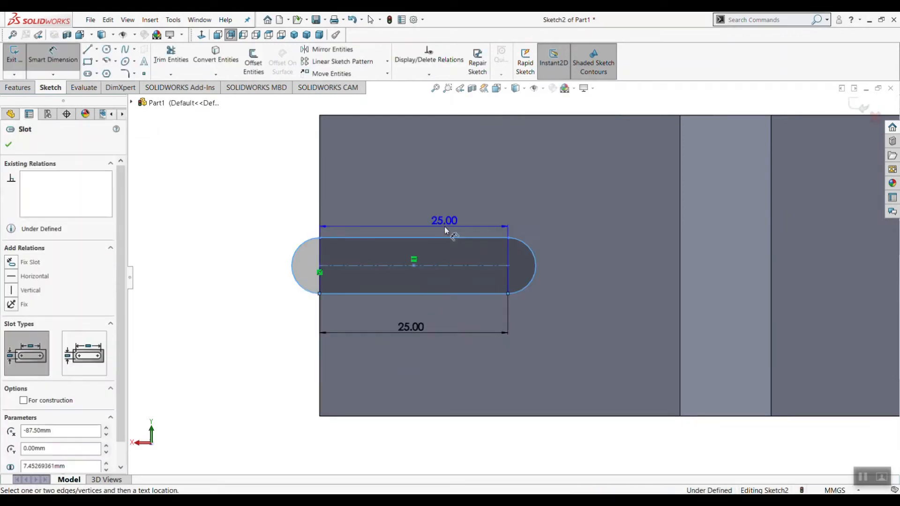
{"action": "left_click", "coordinate": [444, 237]}
{"action": "left_click", "coordinate": [578, 266]}
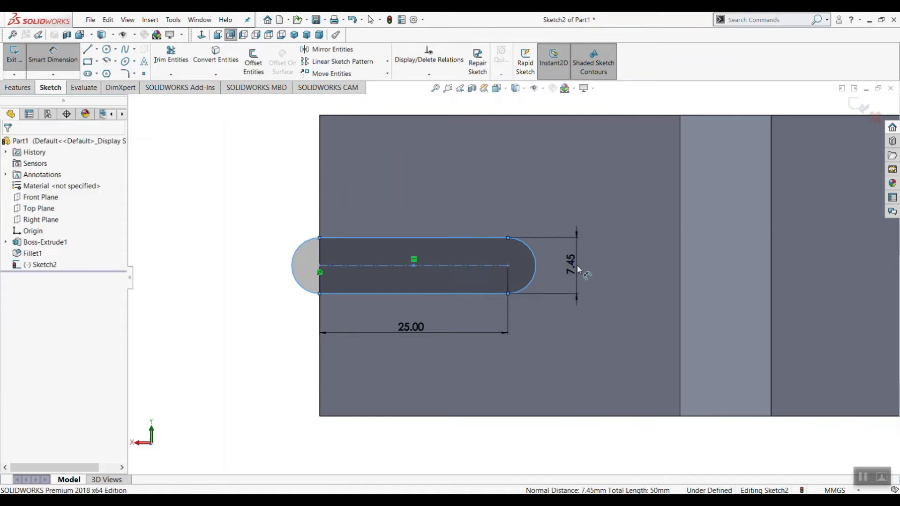
{"action": "type", "text": "16"}
{"action": "key", "text": "Return"}
Compare the slot with the Exercise # 1 drawing in PowerPoint and exit the slot sketch in SOLIDWORKS.
{"action": "scroll", "coordinate": [319, 261], "scroll_direction": "up", "scroll_amount": 2}
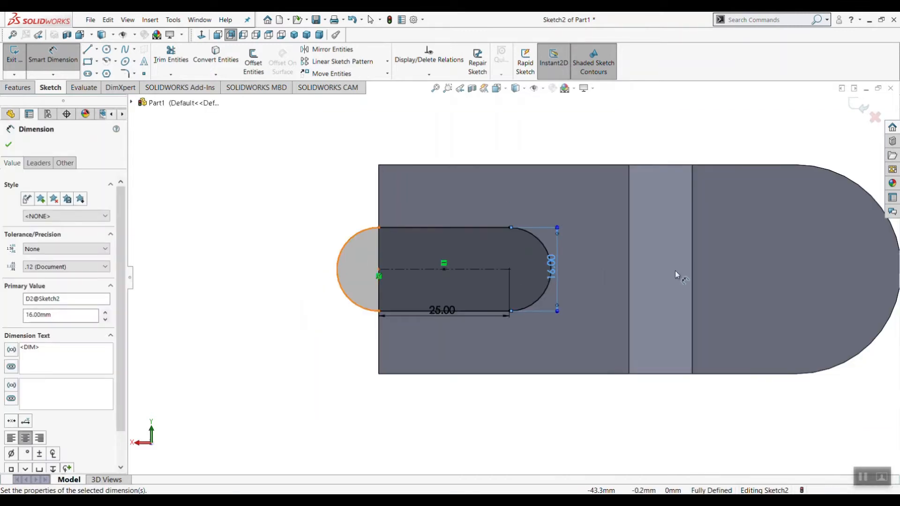
{"action": "scroll", "coordinate": [680, 275], "scroll_direction": "down", "scroll_amount": 2}
{"action": "scroll", "coordinate": [547, 285], "scroll_direction": "up", "scroll_amount": 1}
{"action": "key", "text": "alt+Tab"}
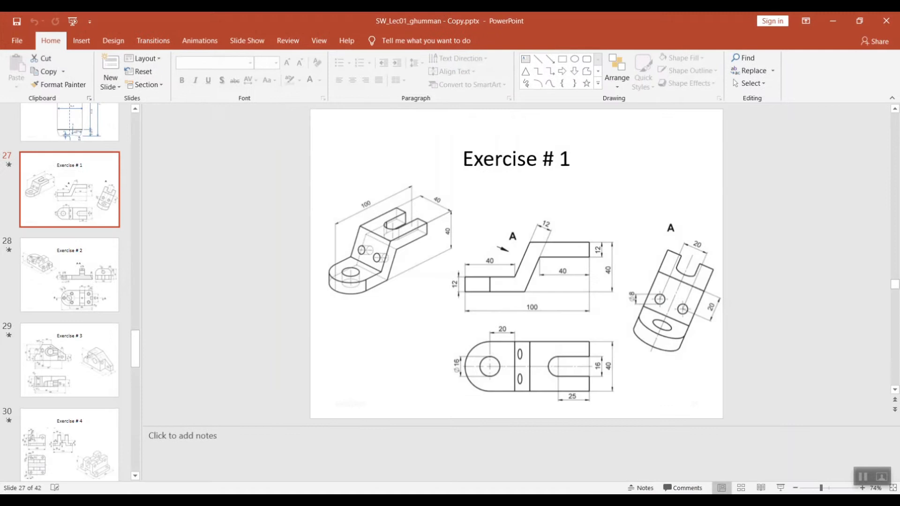
{"action": "key", "text": "alt+Tab"}
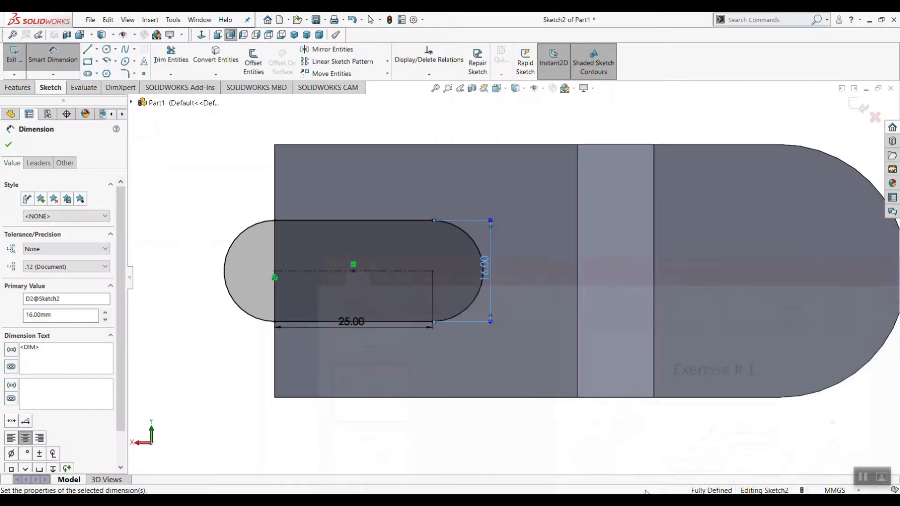
{"action": "left_click", "coordinate": [855, 109]}
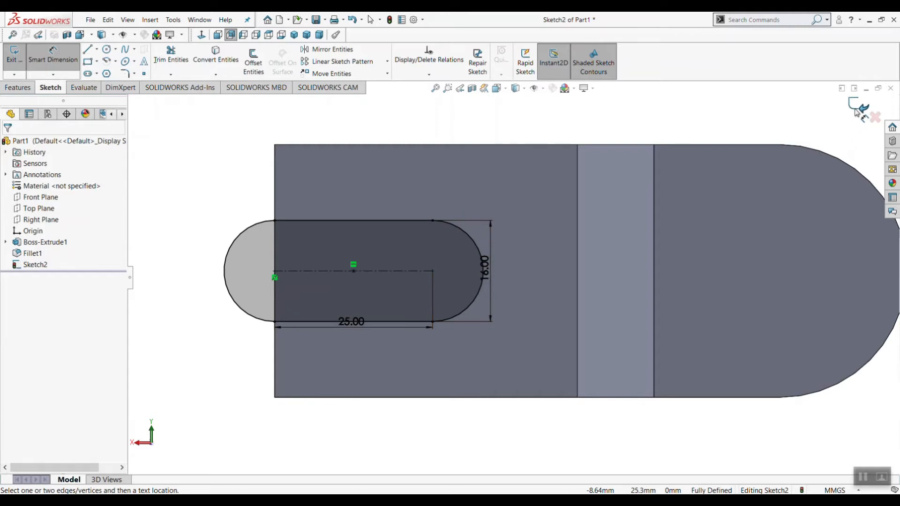
{"action": "left_click", "coordinate": [856, 113]}
Cut the slot through the upper arm with an Extruded Cut using Up To Surface, ending at the arm's underside face.
{"action": "mouse_move", "coordinate": [413, 345]}
{"action": "middle_mouse_down"}
{"action": "mouse_move", "coordinate": [438, 302]}
{"action": "mouse_move", "coordinate": [563, 249]}
{"action": "mouse_move", "coordinate": [603, 368]}
{"action": "mouse_move", "coordinate": [491, 303]}
{"action": "mouse_move", "coordinate": [562, 311]}
{"action": "mouse_move", "coordinate": [500, 357]}
{"action": "middle_mouse_up"}
{"action": "left_click", "coordinate": [161, 61]}
{"action": "left_click", "coordinate": [38, 210]}
{"action": "left_click", "coordinate": [47, 261]}
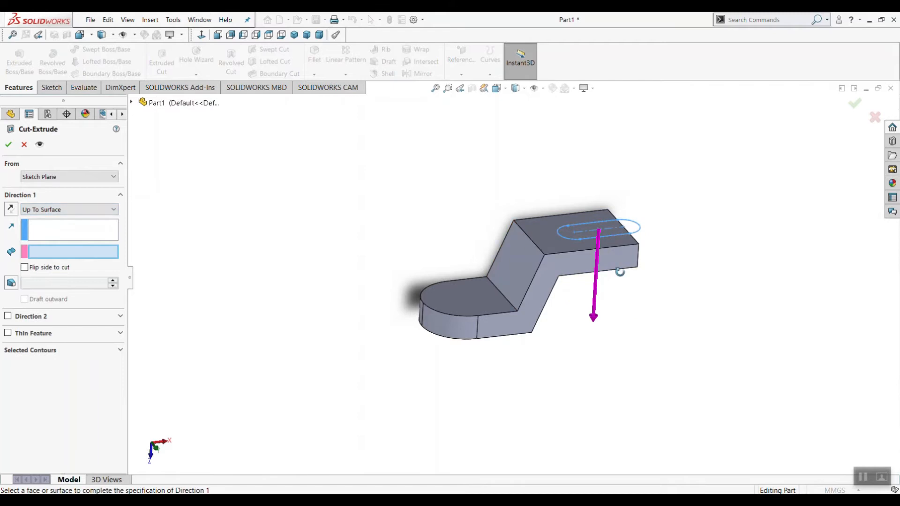
{"action": "middle_click_drag", "start_coordinate": [620, 272], "coordinate": [565, 214]}
{"action": "left_click", "coordinate": [566, 265]}
{"action": "middle_click_drag", "start_coordinate": [454, 244], "coordinate": [482, 307]}
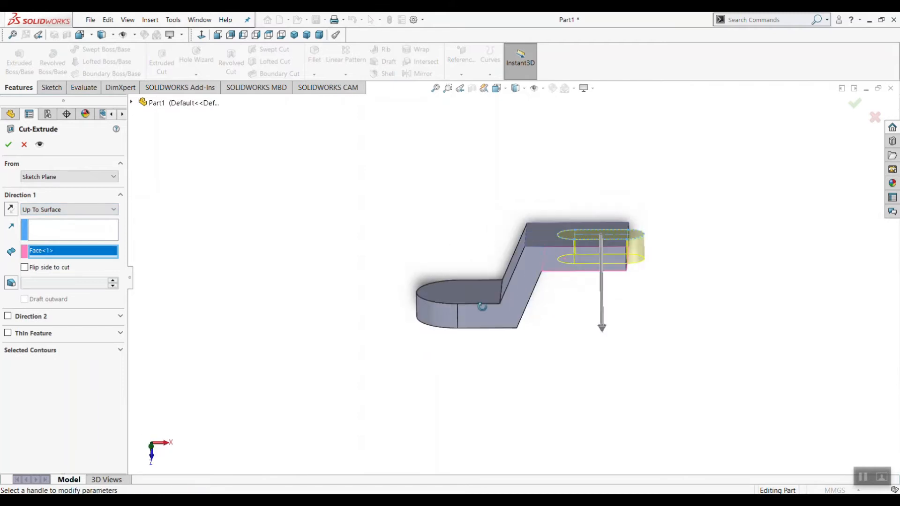
{"action": "left_click", "coordinate": [855, 105]}
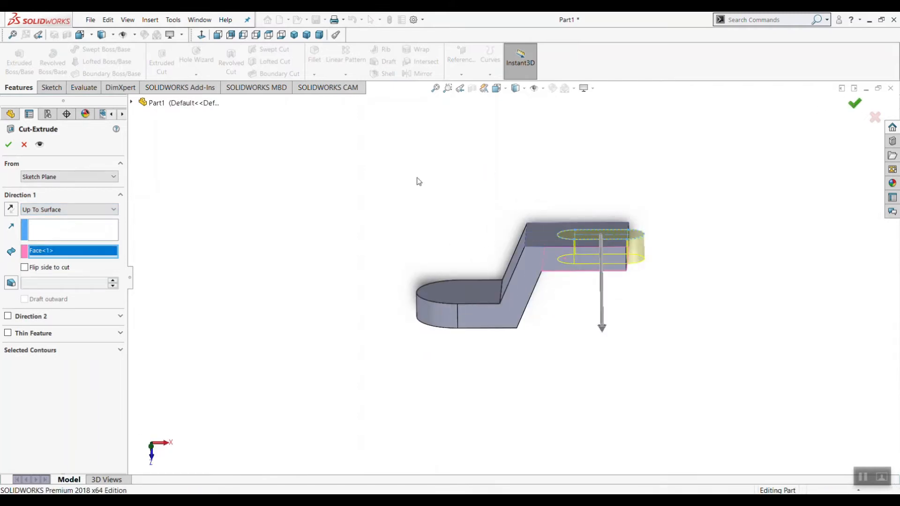
Check the Exercise # 1 drawing in PowerPoint for the lower arm's hole dimensions and return to SOLIDWORKS.
{"action": "middle_click_drag", "start_coordinate": [372, 233], "coordinate": [687, 161]}
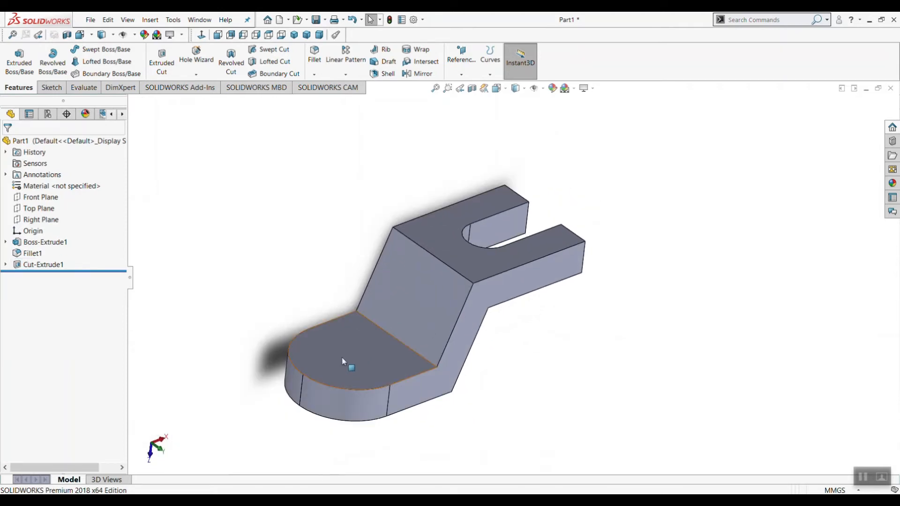
{"action": "key", "text": "alt+Tab"}
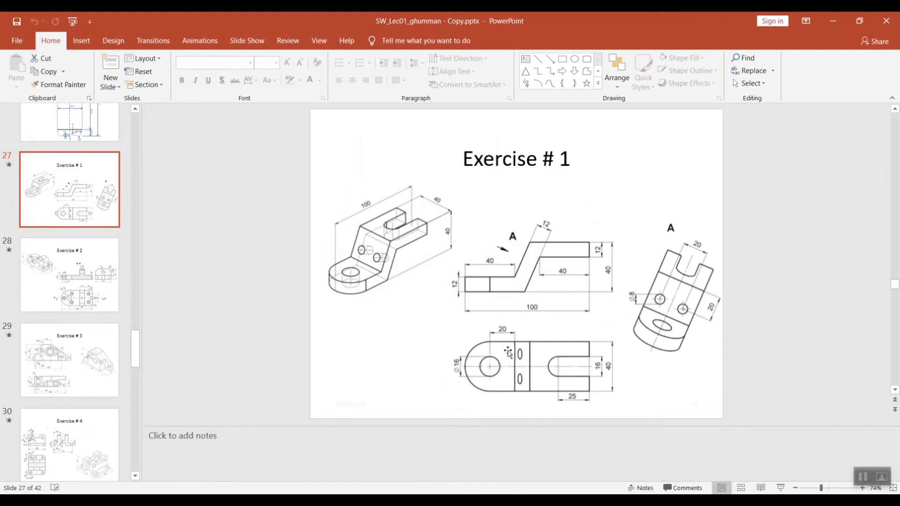
{"action": "key", "text": "alt+Tab"}
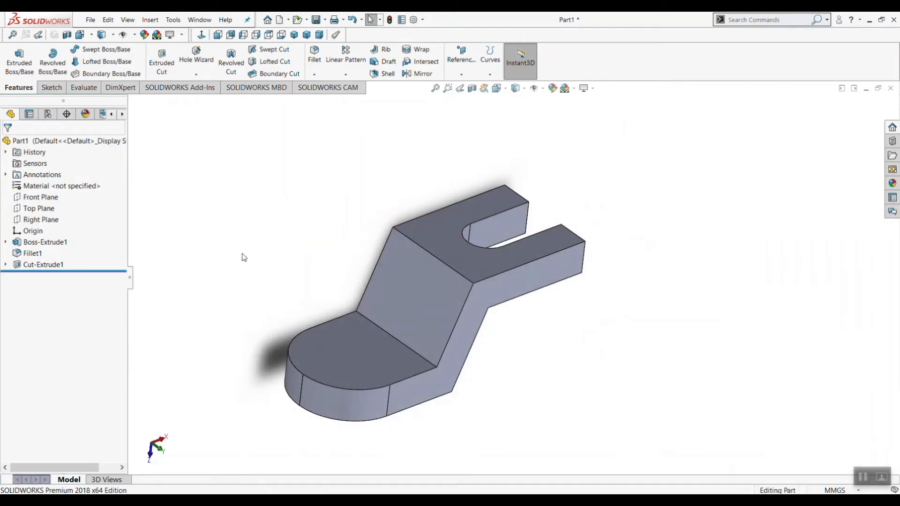
Sketch a circle about 16.9 mm in diameter on the lower arm's upper face, centred on the rounded end's arc centre.
{"action": "left_click", "coordinate": [346, 347]}
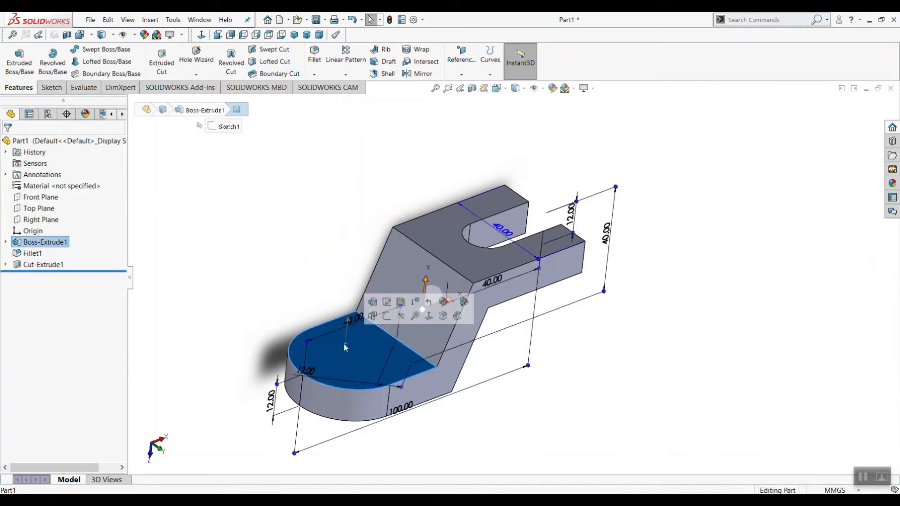
{"action": "left_click", "coordinate": [384, 320]}
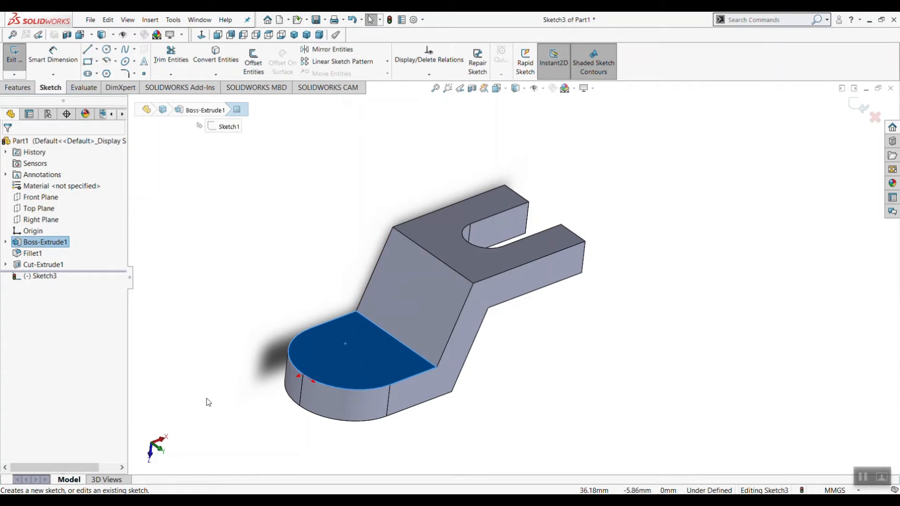
{"action": "right_click", "coordinate": [46, 278]}
{"action": "left_click", "coordinate": [65, 264]}
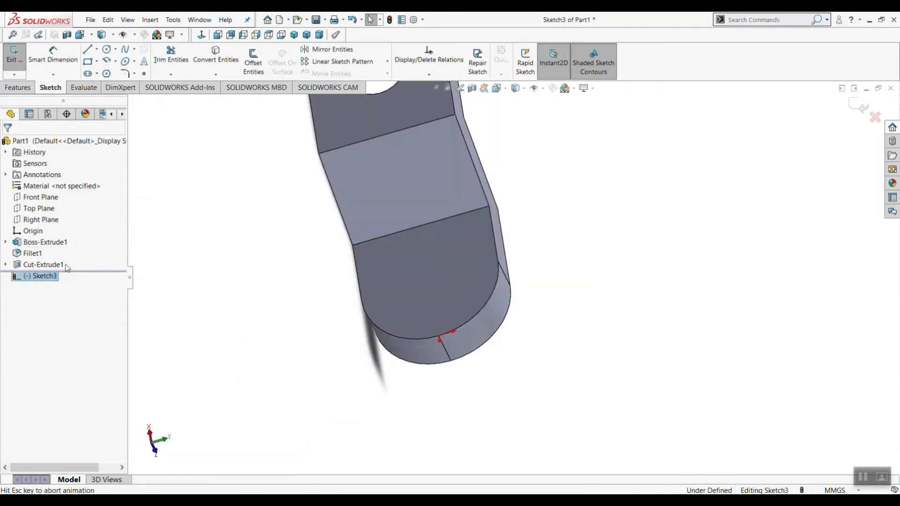
{"action": "scroll", "coordinate": [767, 280], "scroll_direction": "down", "scroll_amount": 3}
{"action": "left_click", "coordinate": [106, 49]}
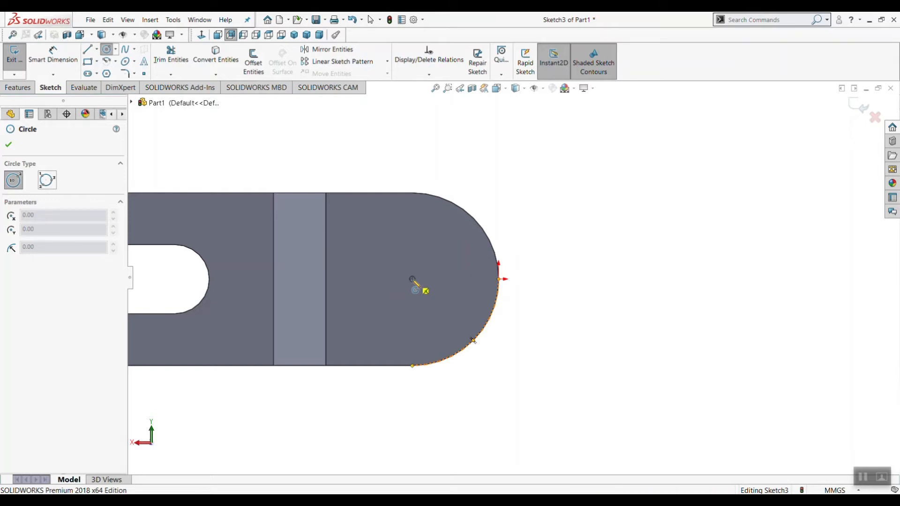
{"action": "left_click_drag", "start_coordinate": [412, 280], "coordinate": [434, 309]}
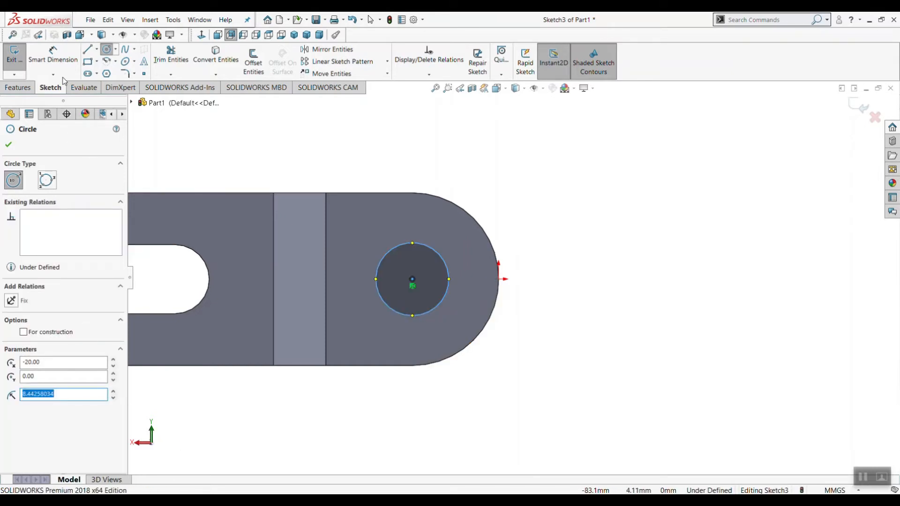
Dimension the circle's diameter as 16 mm and exit the sketch.
{"action": "left_click", "coordinate": [53, 56]}
{"action": "left_click", "coordinate": [422, 244]}
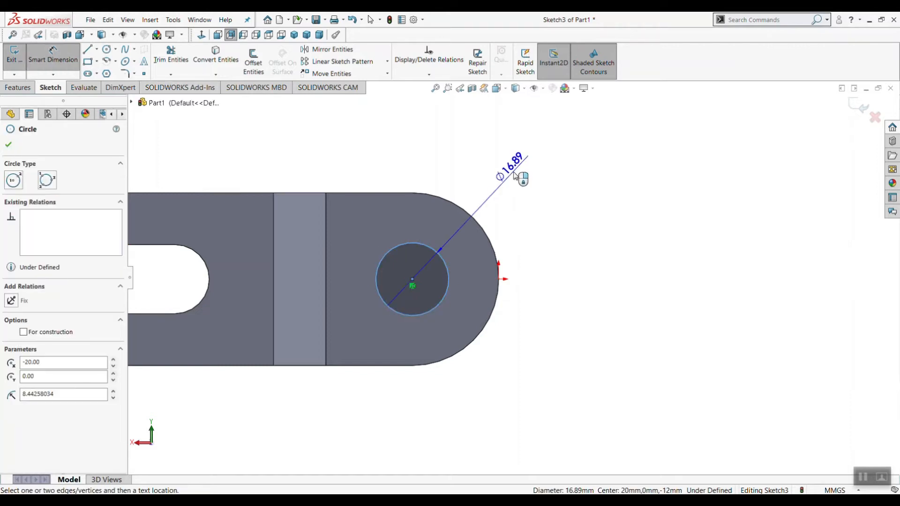
{"action": "left_click", "coordinate": [516, 176]}
{"action": "type", "text": "16"}
{"action": "key", "text": "Return"}
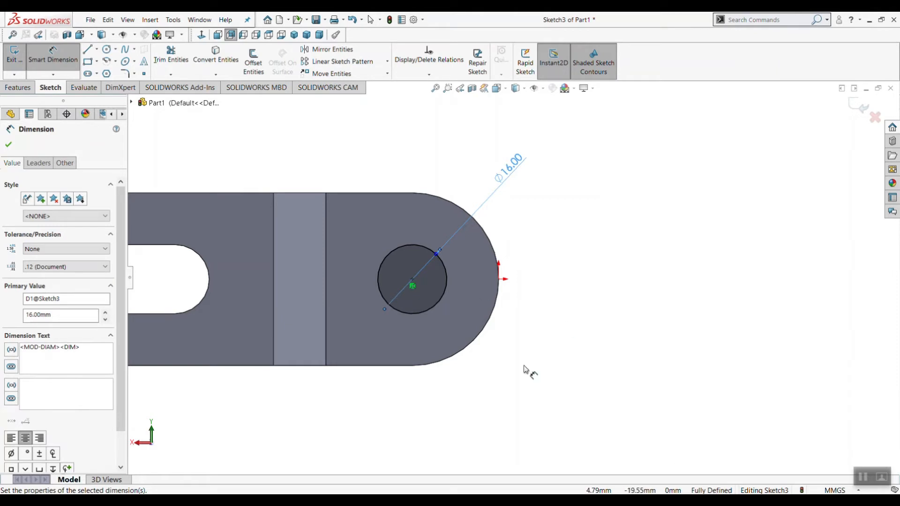
{"action": "scroll", "coordinate": [531, 365], "scroll_direction": "up", "scroll_amount": 1}
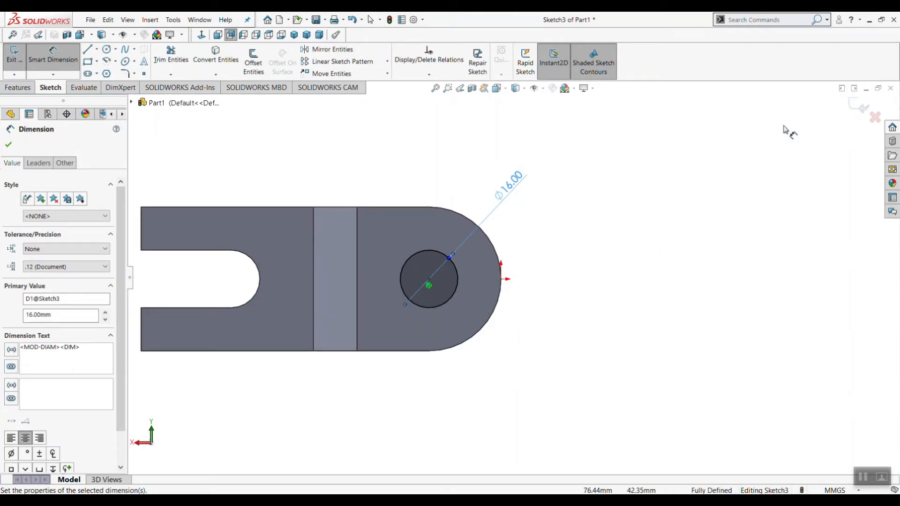
{"action": "left_click", "coordinate": [862, 107]}
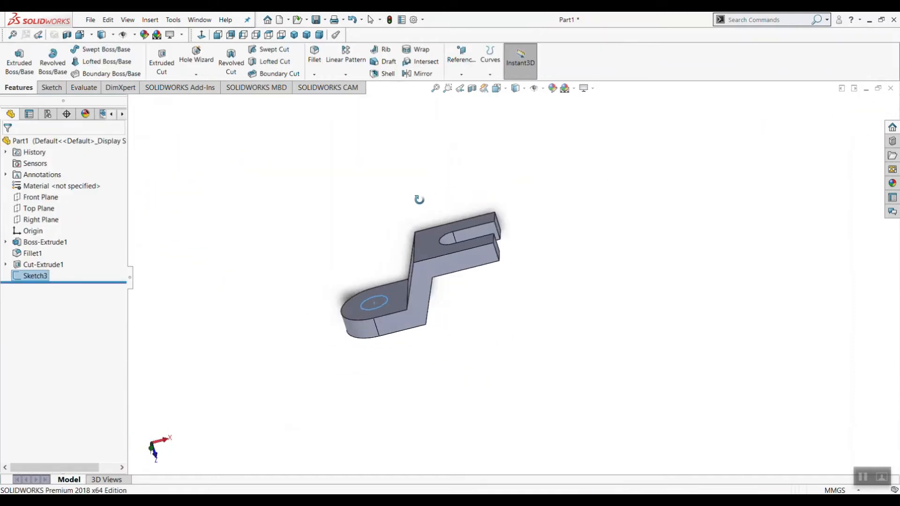
Cut the 16 mm circle through the lower arm with an Extruded Cut using Through All.
{"action": "left_click", "coordinate": [165, 67]}
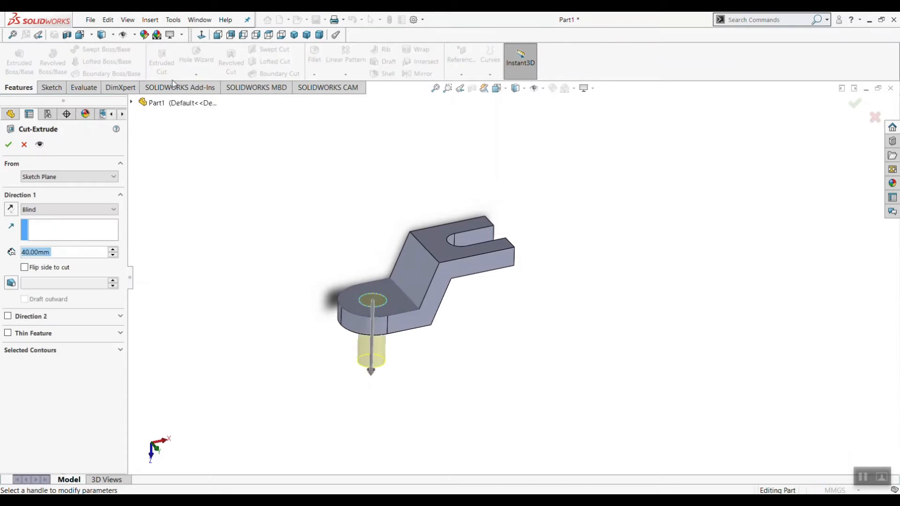
{"action": "left_click", "coordinate": [44, 209]}
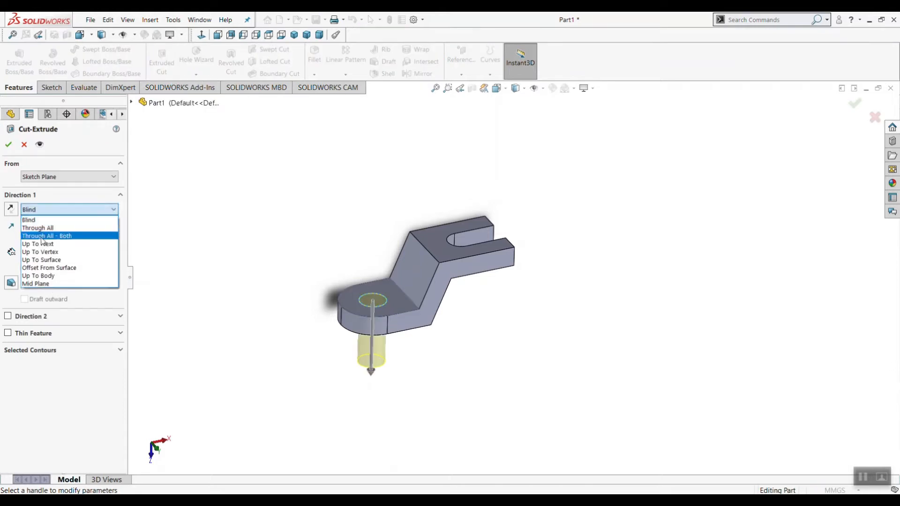
{"action": "left_click", "coordinate": [38, 227]}
{"action": "middle_click_drag", "start_coordinate": [431, 378], "coordinate": [440, 359]}
{"action": "left_click", "coordinate": [9, 144]}
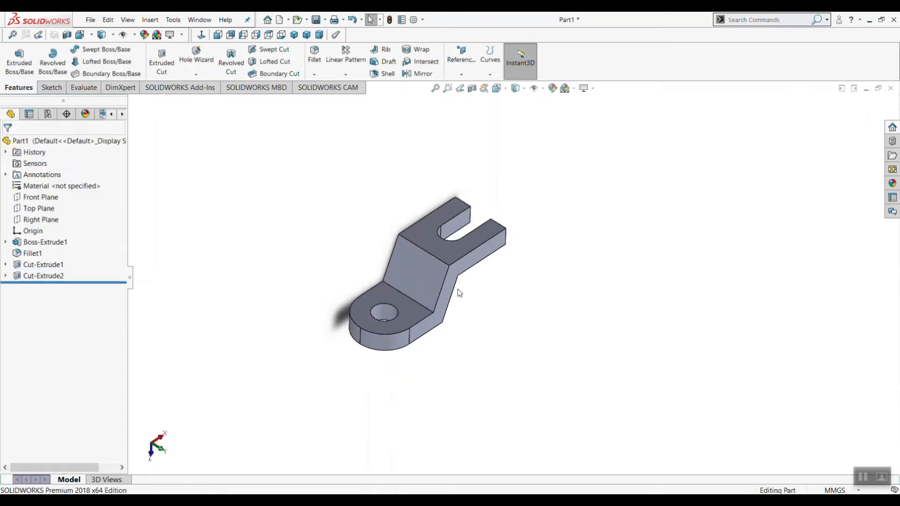
{"action": "scroll", "coordinate": [460, 293], "scroll_direction": "down", "scroll_amount": 2}
Check the sloped-face holes on the Exercise # 1 drawing in PowerPoint, and open a sketch normal to the sloped face in SOLIDWORKS.
{"action": "key", "text": "alt+Tab"}
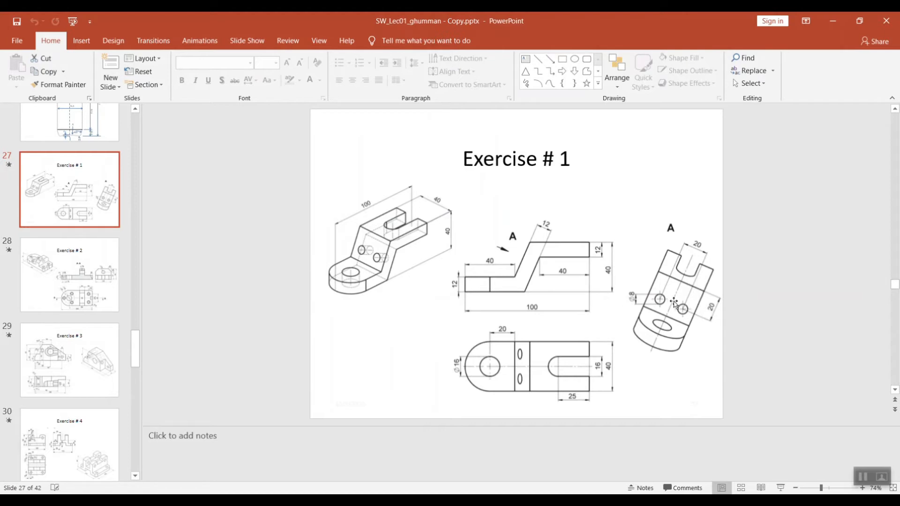
{"action": "left_click", "coordinate": [834, 21]}
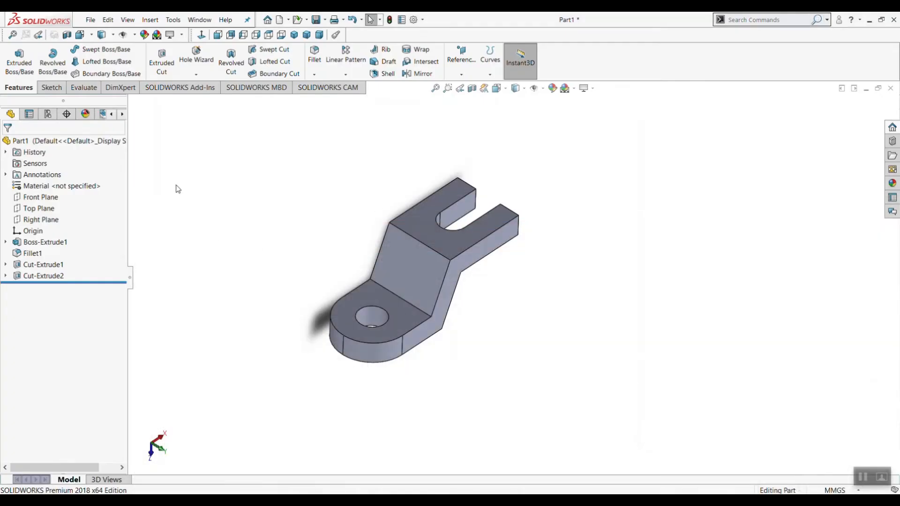
{"action": "left_click", "coordinate": [408, 277]}
{"action": "left_click", "coordinate": [447, 245]}
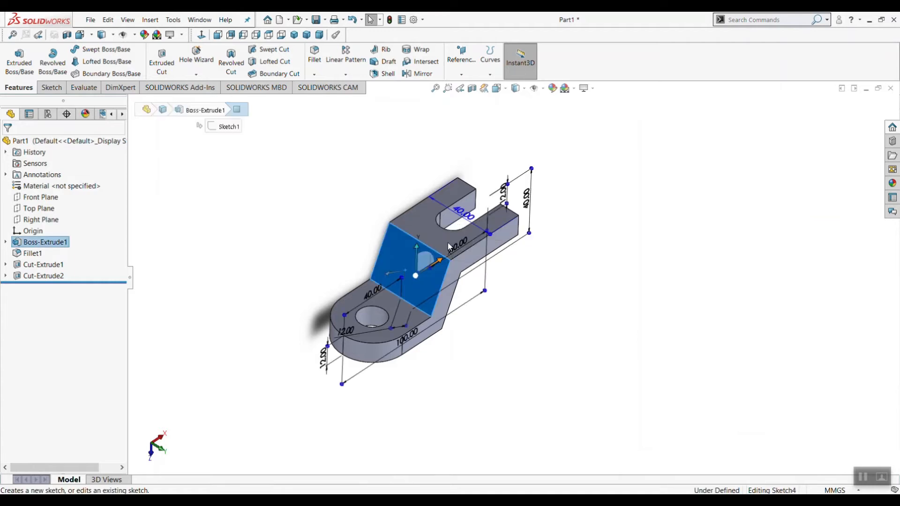
{"action": "right_click", "coordinate": [42, 287]}
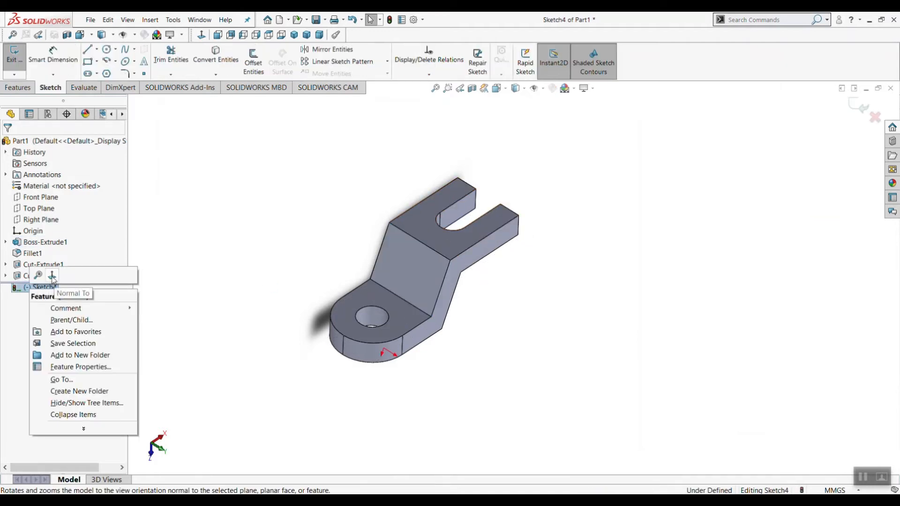
{"action": "left_click", "coordinate": [55, 280]}
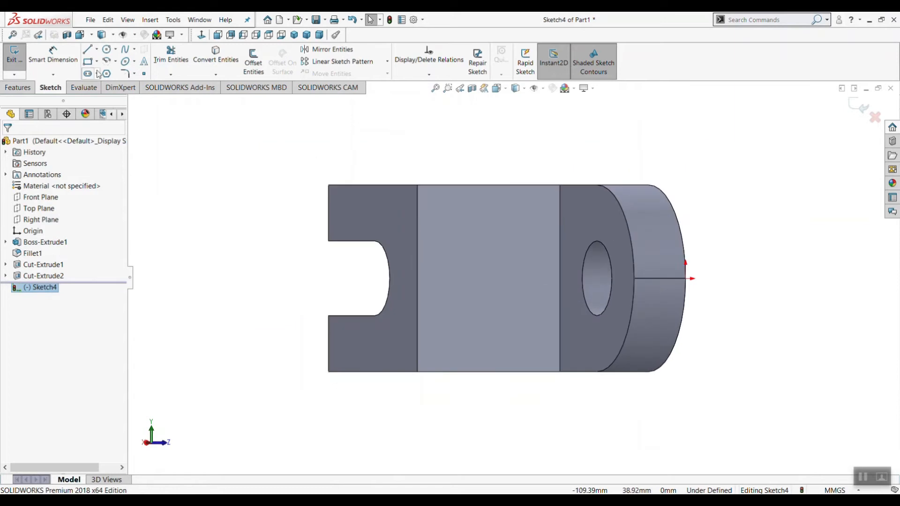
Draw a horizontal construction centerline from the midpoint of the sloped face's upper-arm edge, through the origin to just beyond the rounded end.
{"action": "left_click", "coordinate": [97, 49]}
{"action": "left_click", "coordinate": [112, 71]}
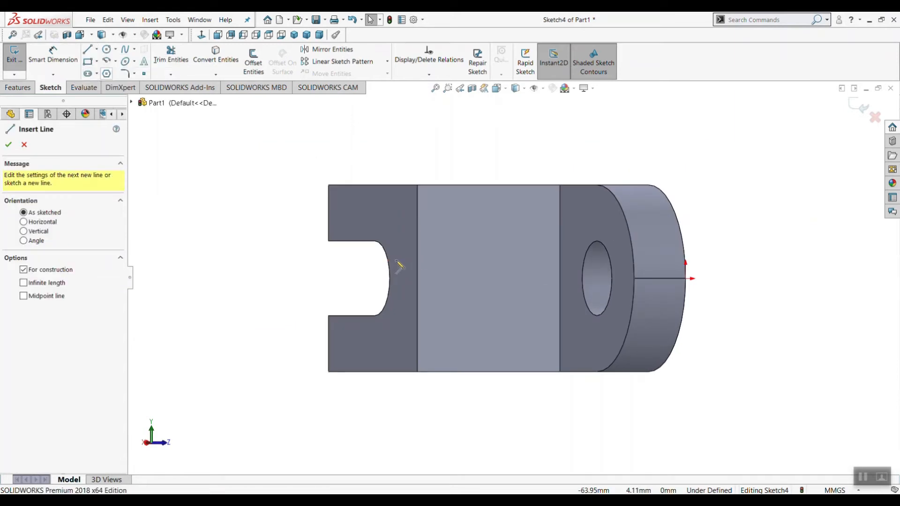
{"action": "left_click", "coordinate": [417, 279]}
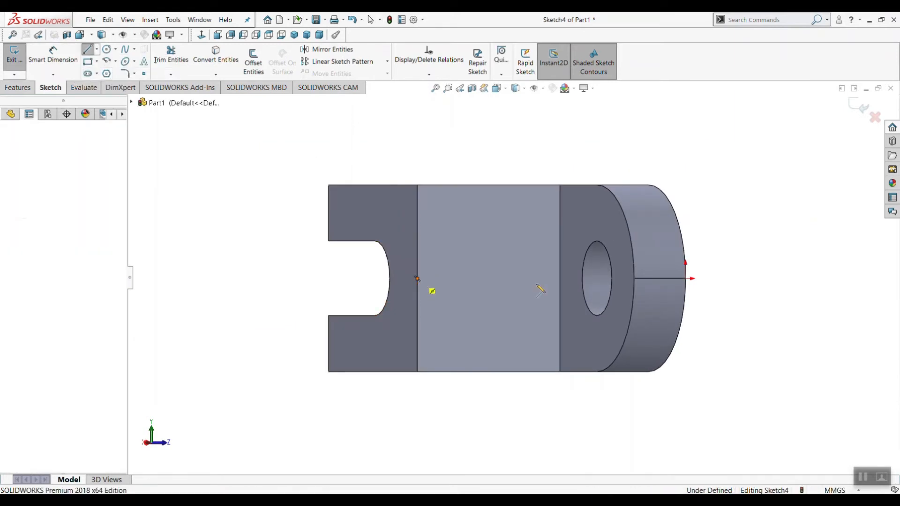
{"action": "left_click", "coordinate": [717, 278]}
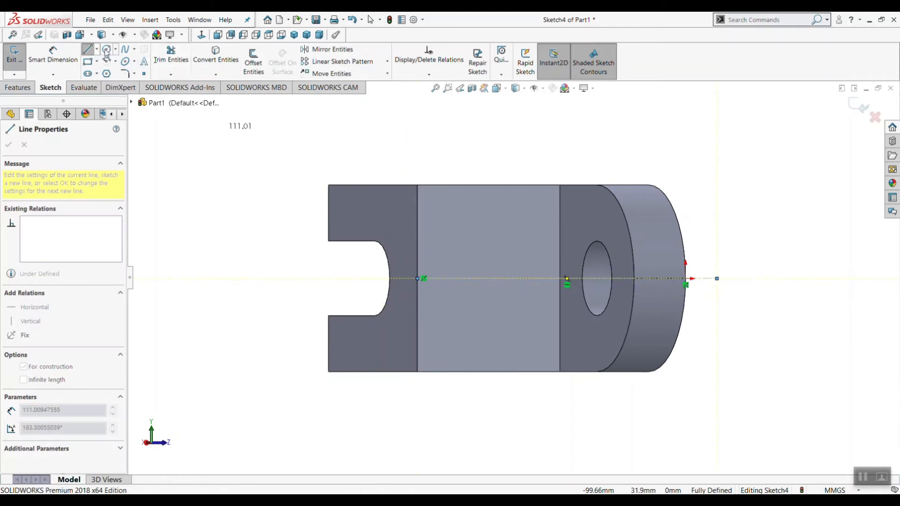
Sketch a circle on the sloped face above the centerline and dimension its diameter as 8 mm.
{"action": "left_click", "coordinate": [107, 49]}
{"action": "left_click", "coordinate": [478, 228]}
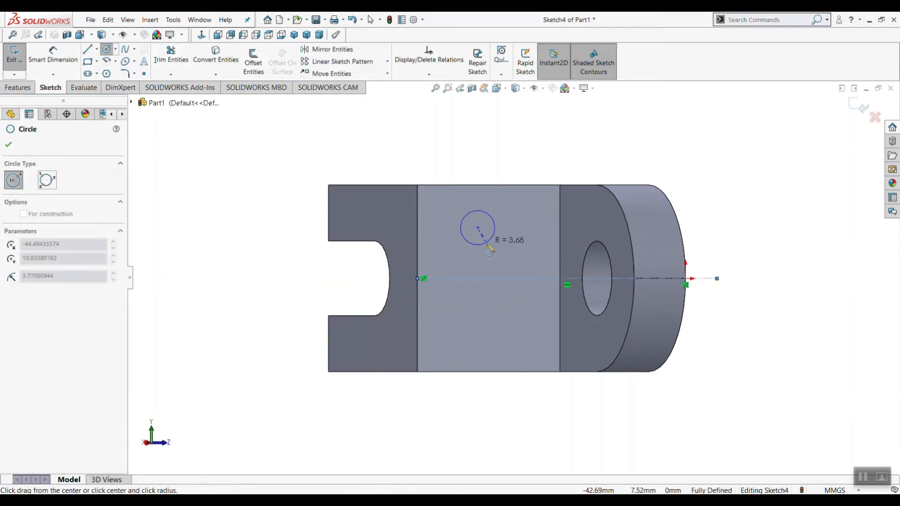
{"action": "left_click", "coordinate": [493, 239]}
{"action": "left_click", "coordinate": [52, 56]}
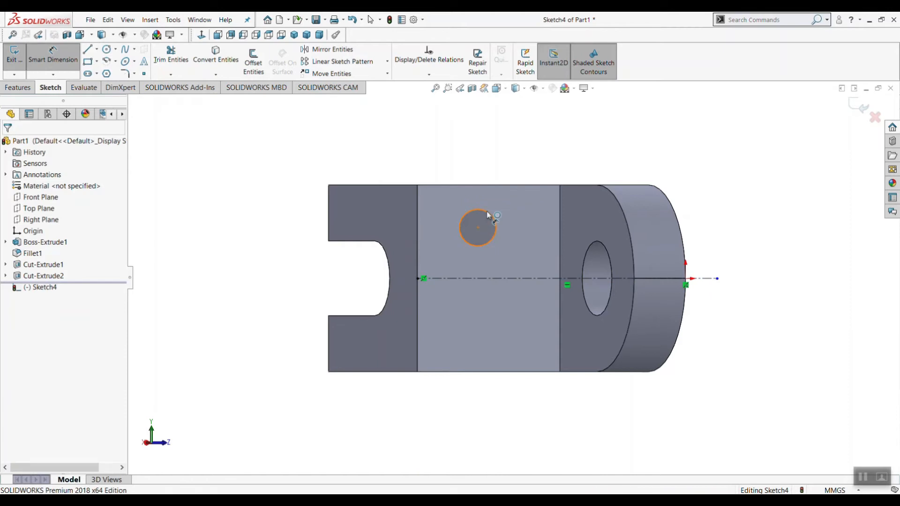
{"action": "left_click", "coordinate": [479, 211]}
{"action": "left_click", "coordinate": [491, 151]}
{"action": "type", "text": "8"}
{"action": "key", "text": "Return"}
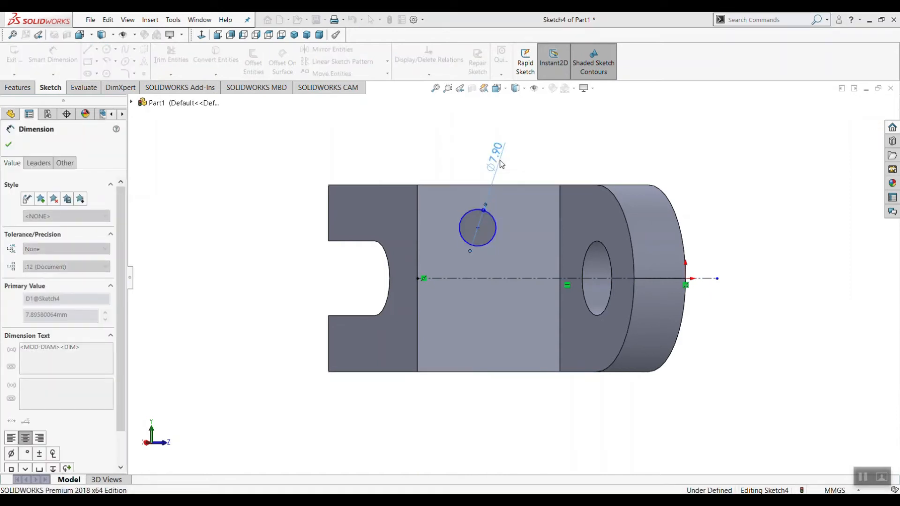
Dimension the circle centre 20 mm from the sloped face's upper-arm edge, checking the value on the Exercise # 1 drawing in PowerPoint.
{"action": "left_click", "coordinate": [417, 211]}
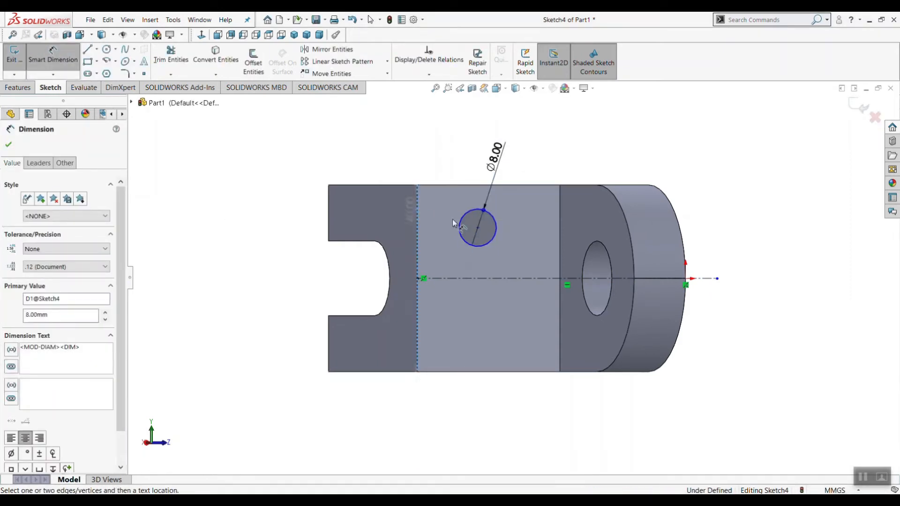
{"action": "left_click", "coordinate": [478, 228]}
{"action": "left_click", "coordinate": [51, 61]}
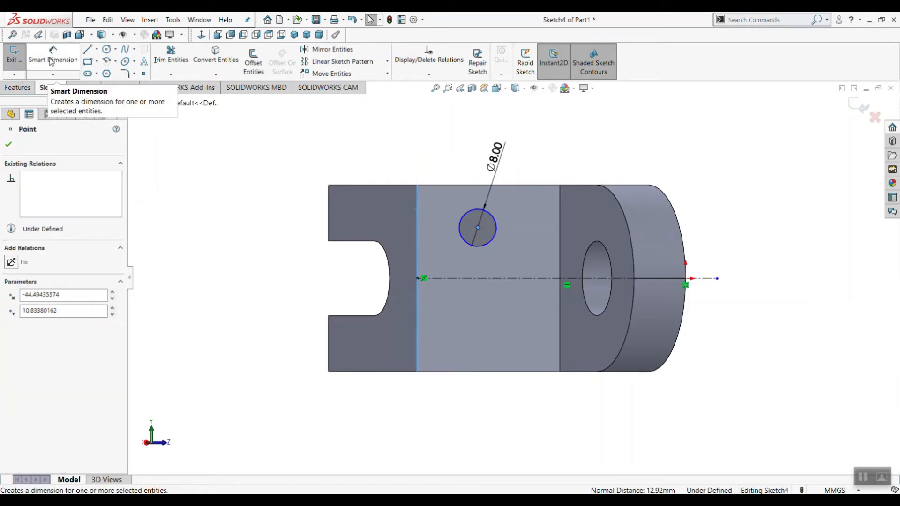
{"action": "left_click", "coordinate": [52, 61]}
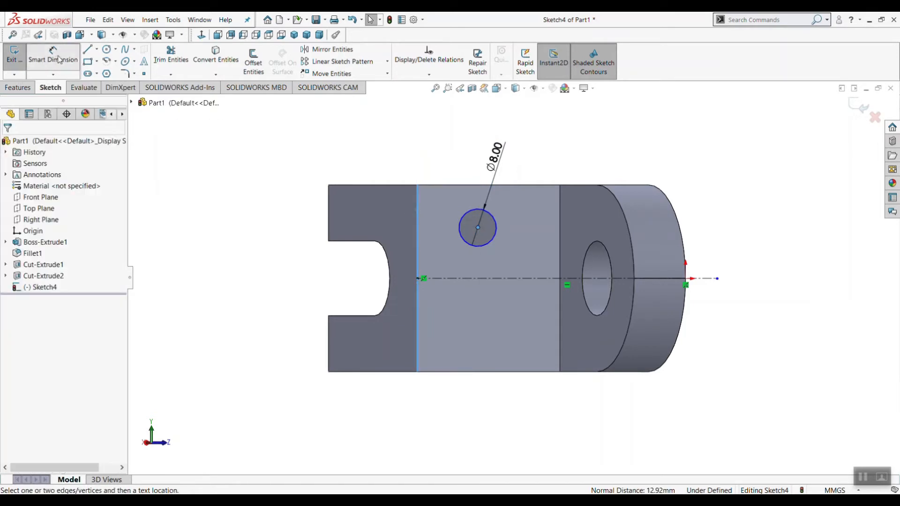
{"action": "left_click", "coordinate": [478, 228]}
{"action": "left_click", "coordinate": [417, 230]}
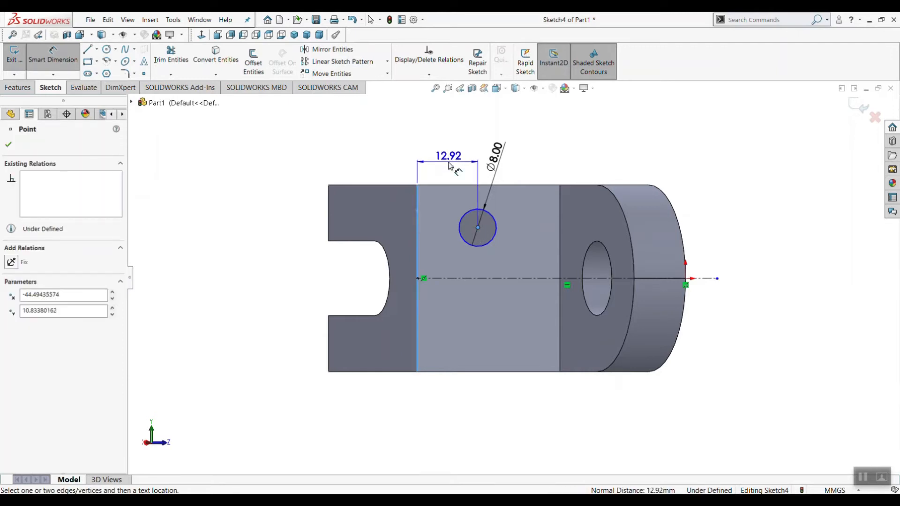
{"action": "left_click", "coordinate": [444, 161]}
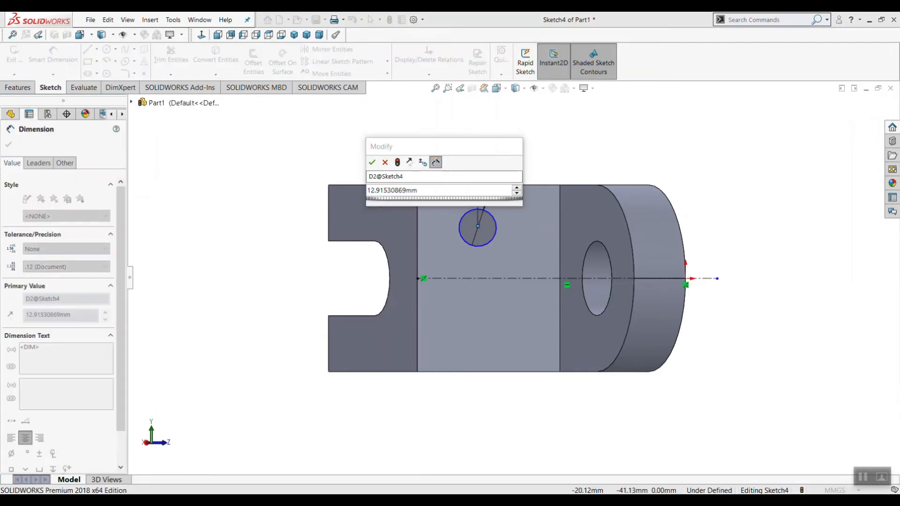
{"action": "key", "text": "alt+Tab"}
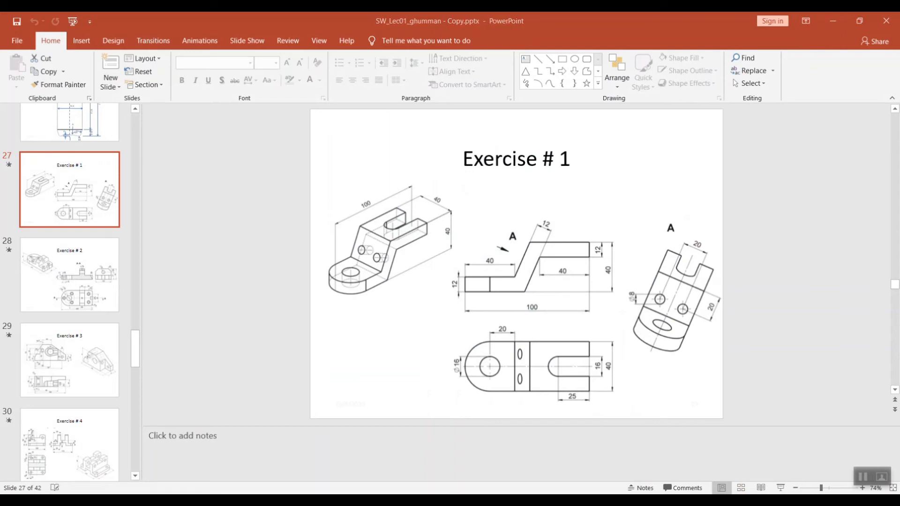
{"action": "key", "text": "alt+Tab"}
{"action": "type", "text": "20"}
{"action": "key", "text": "Return"}
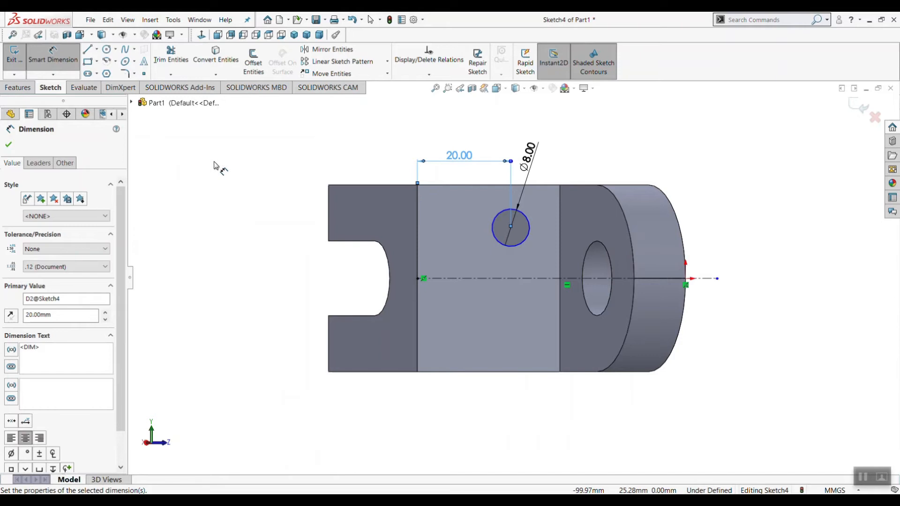
{"action": "left_click", "coordinate": [58, 60]}
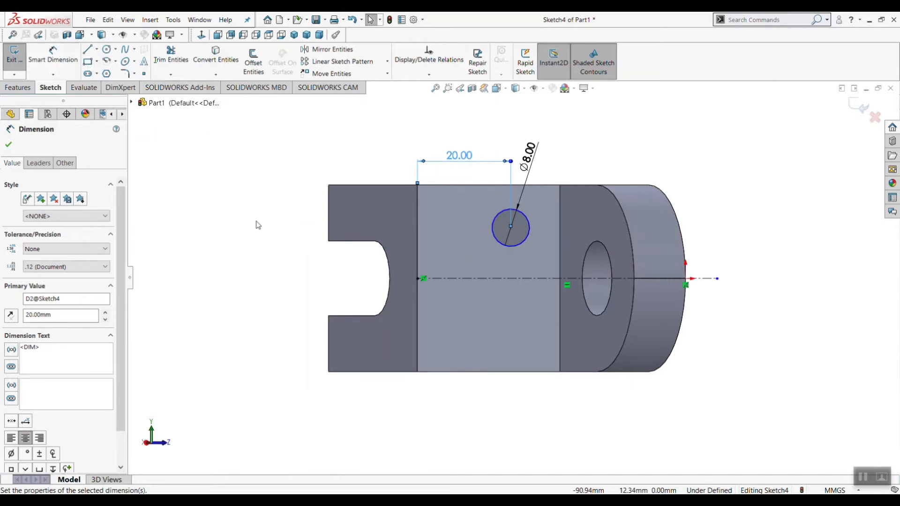
{"action": "left_click", "coordinate": [256, 224]}
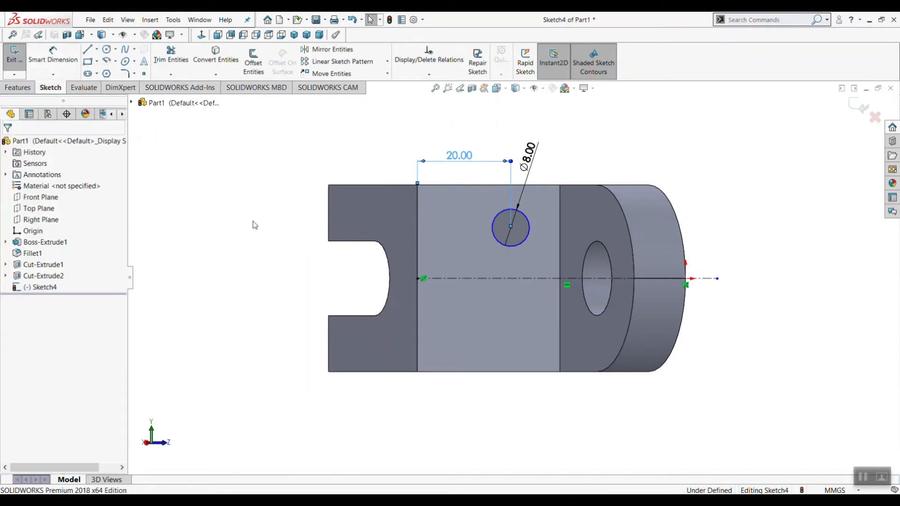
Sketch a second circle on the sloped face below the centerline, vertically in line with the 8 mm circle's centre.
{"action": "left_click", "coordinate": [111, 49]}
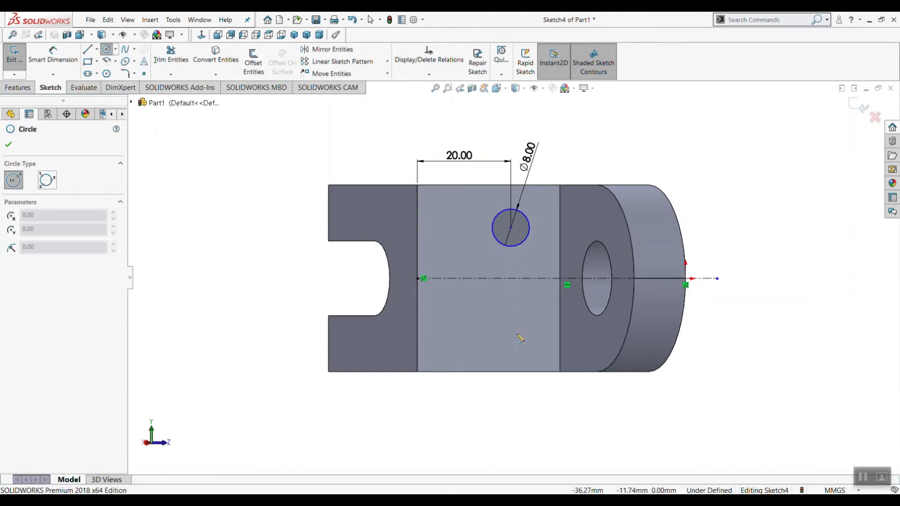
{"action": "mouse_move", "coordinate": [511, 333]}
{"action": "left_mouse_down"}
{"action": "mouse_move", "coordinate": [519, 352]}
{"action": "mouse_move", "coordinate": [511, 357]}
{"action": "left_mouse_up"}
{"action": "key", "text": "Escape"}
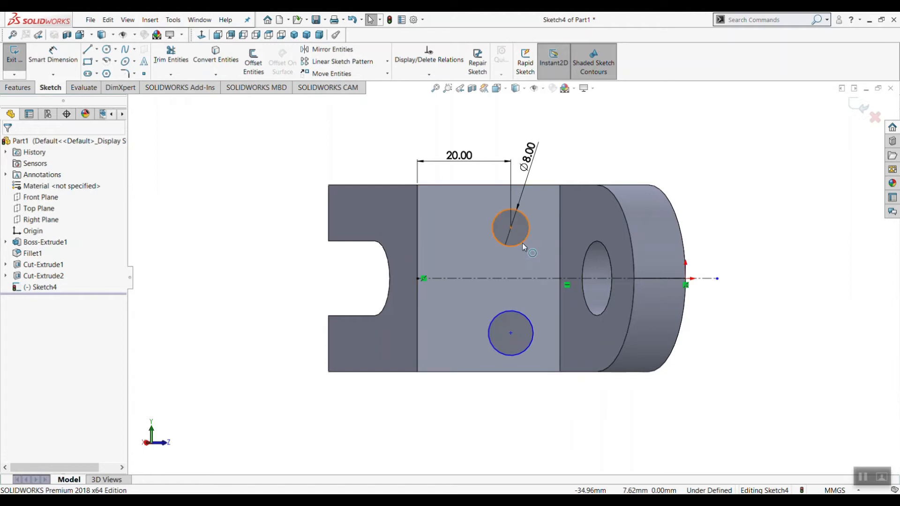
Apply an Equal relation between the 8 mm circle and the second circle on the sloped face.
{"action": "left_click", "coordinate": [530, 321]}
{"action": "left_click", "coordinate": [530, 314], "text": "ctrl"}
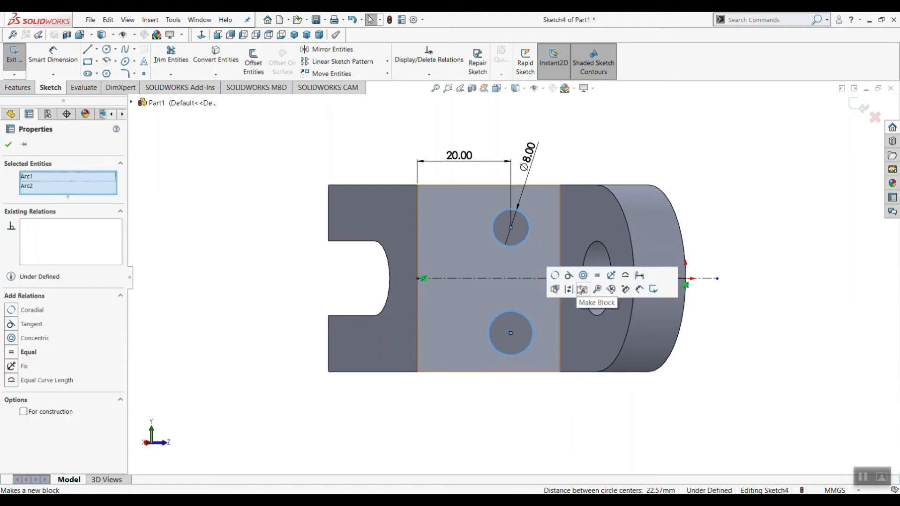
{"action": "left_click", "coordinate": [594, 278]}
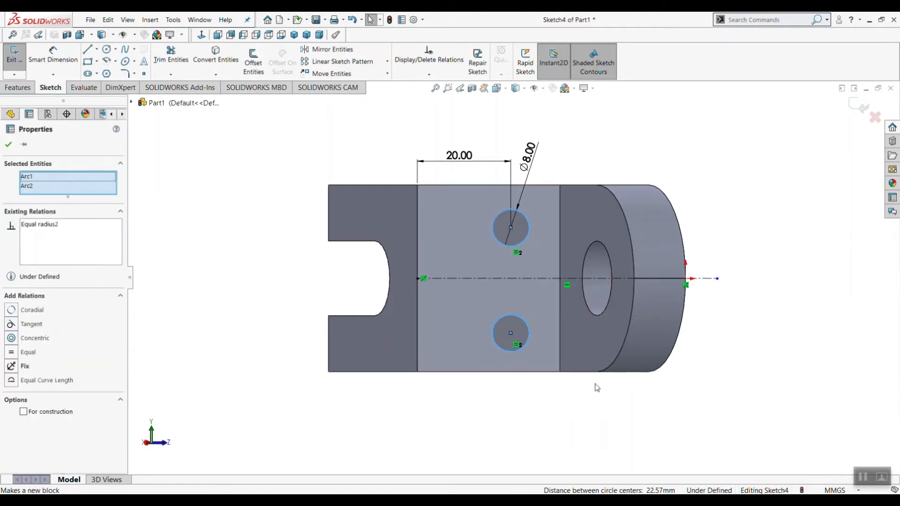
{"action": "left_click", "coordinate": [595, 383]}
{"action": "scroll", "coordinate": [536, 344], "scroll_direction": "down", "scroll_amount": 2}
{"action": "scroll", "coordinate": [536, 344], "scroll_direction": "up", "scroll_amount": 1}
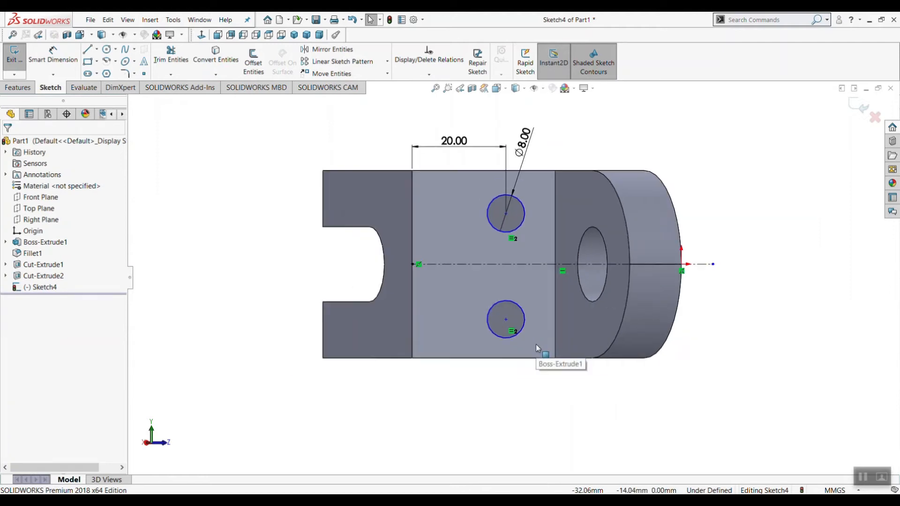
Dimension the vertical distance between the two circle centres as 20 mm.
{"action": "left_click", "coordinate": [52, 56]}
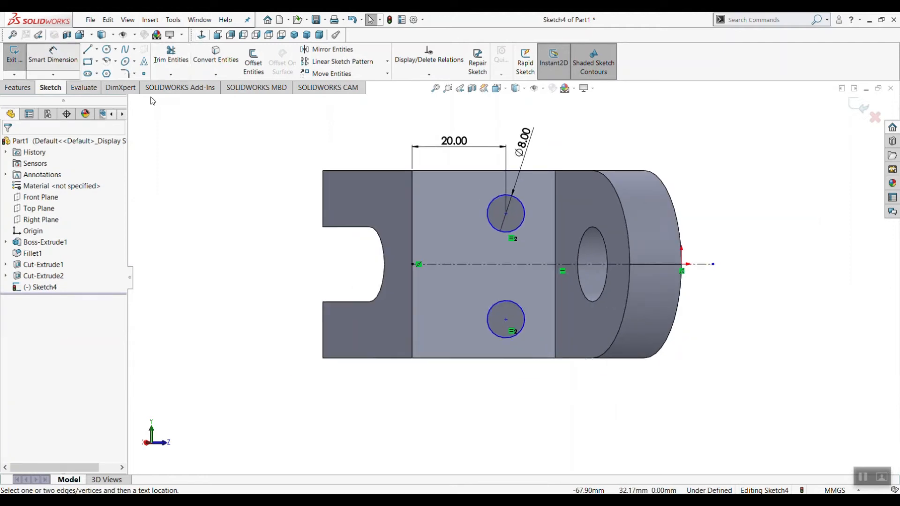
{"action": "left_click", "coordinate": [506, 214]}
{"action": "left_click", "coordinate": [506, 321]}
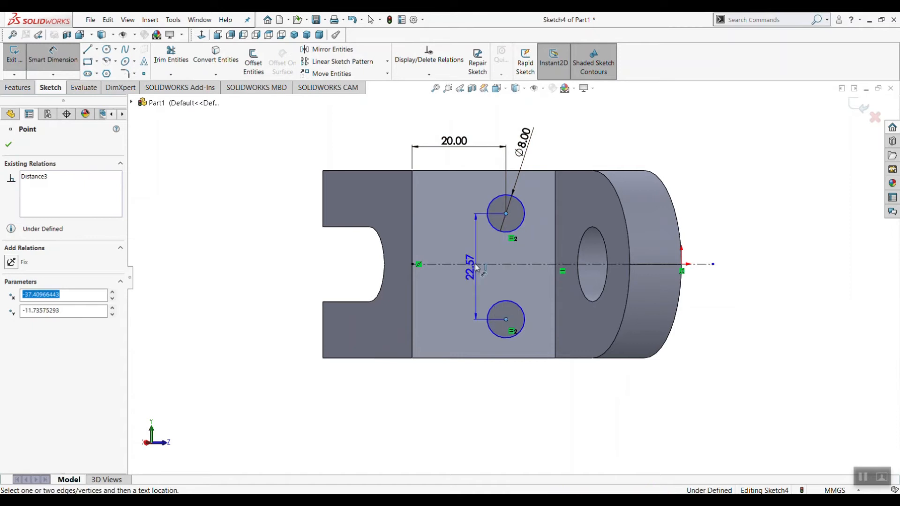
{"action": "left_click", "coordinate": [459, 265]}
{"action": "type", "text": "20"}
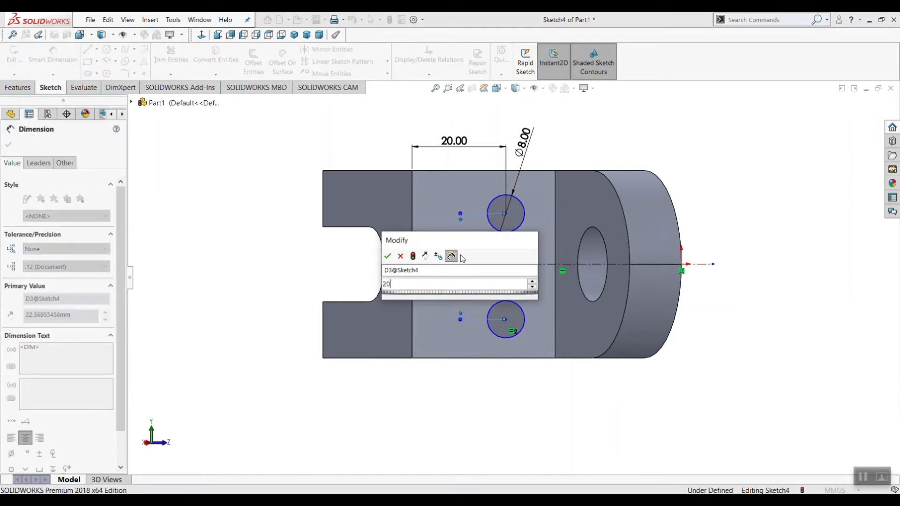
{"action": "key", "text": "Return"}
{"action": "left_click", "coordinate": [769, 237]}
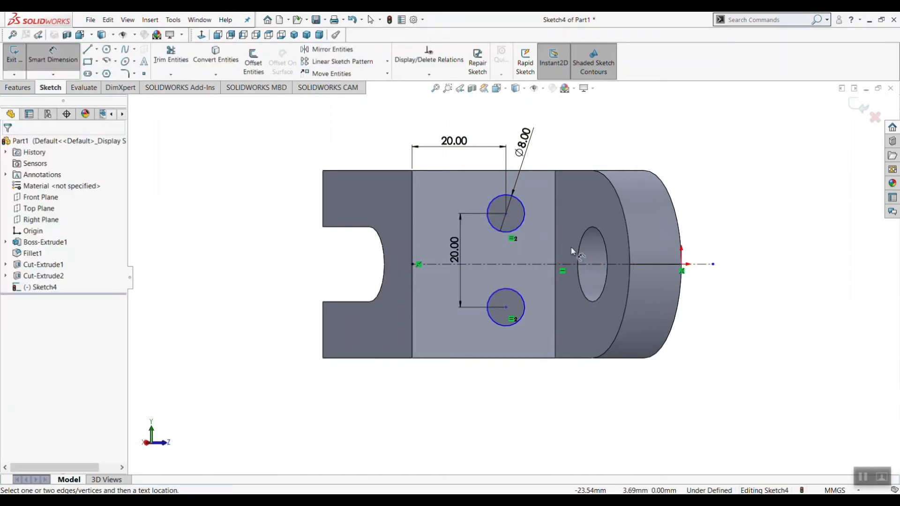
Dimension the upper circle's centre 10 mm from the horizontal construction centerline.
{"action": "left_click", "coordinate": [511, 264]}
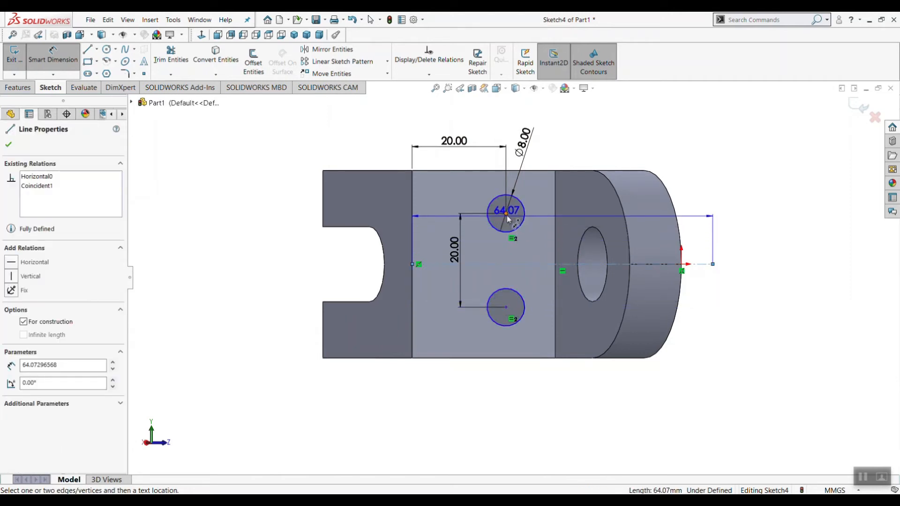
{"action": "left_click", "coordinate": [507, 215]}
{"action": "left_click", "coordinate": [538, 235]}
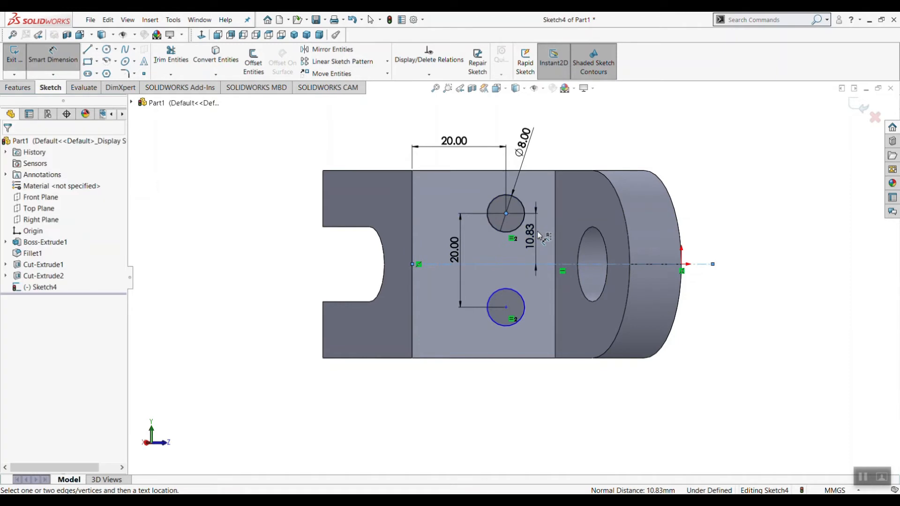
{"action": "type", "text": "10"}
{"action": "key", "text": "Return"}
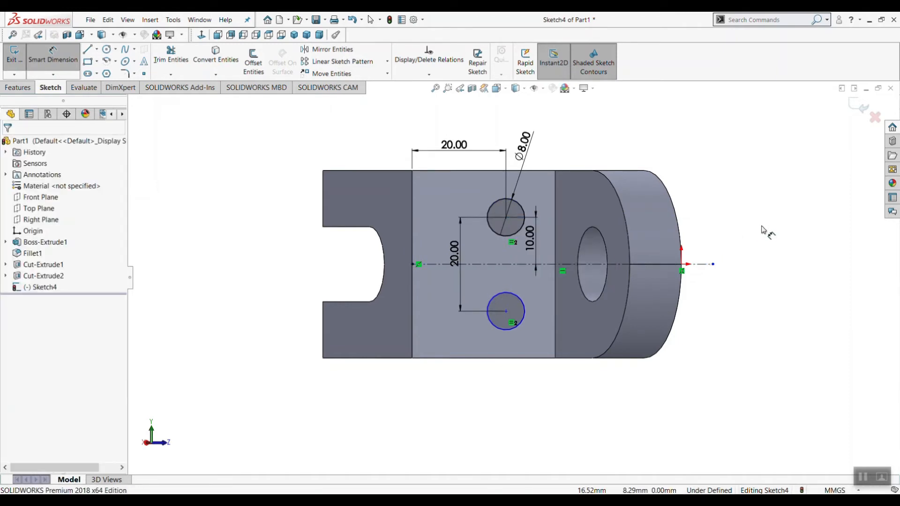
Finish the two-circle sketch on the sloped face and start an Extruded Cut from it.
{"action": "middle_click_drag", "start_coordinate": [706, 321], "coordinate": [725, 312]}
{"action": "left_click", "coordinate": [859, 106]}
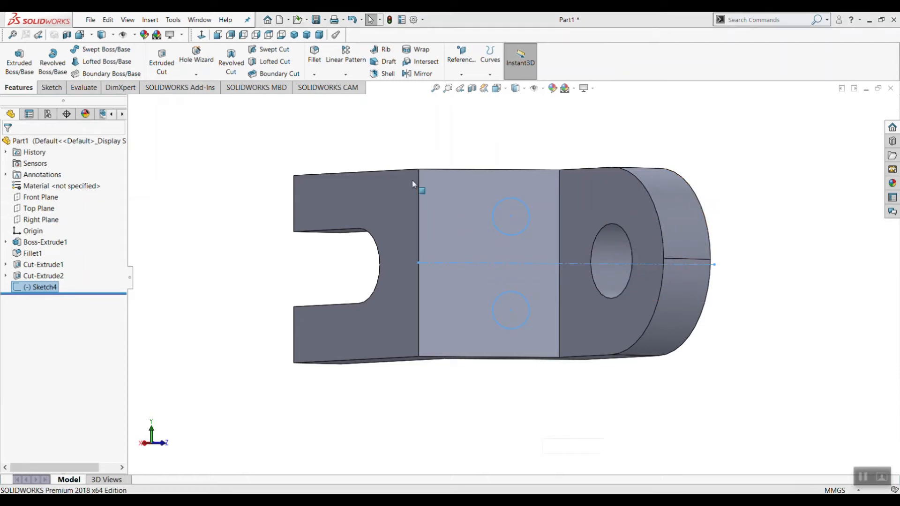
{"action": "left_click", "coordinate": [164, 60]}
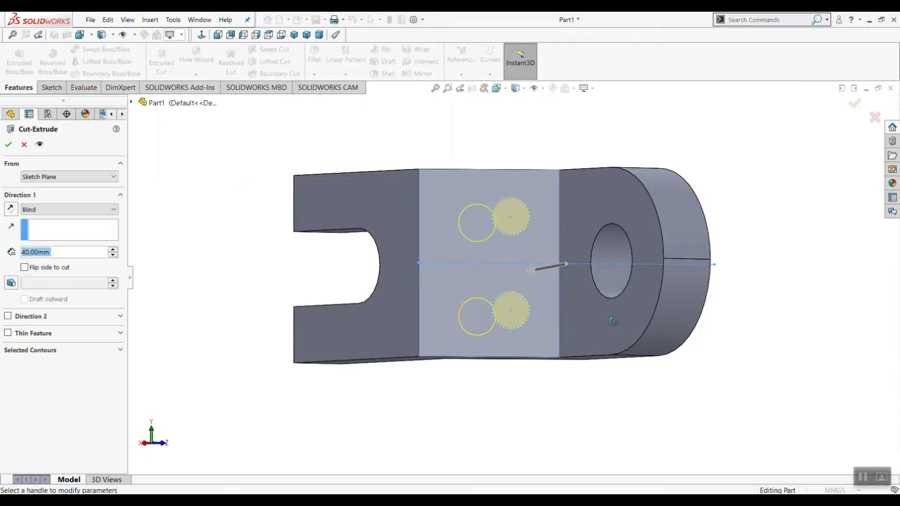
Try to end the cut at the sloped arm's opposite face using the Up To Surface condition.
{"action": "left_click", "coordinate": [43, 209]}
{"action": "left_click", "coordinate": [42, 257]}
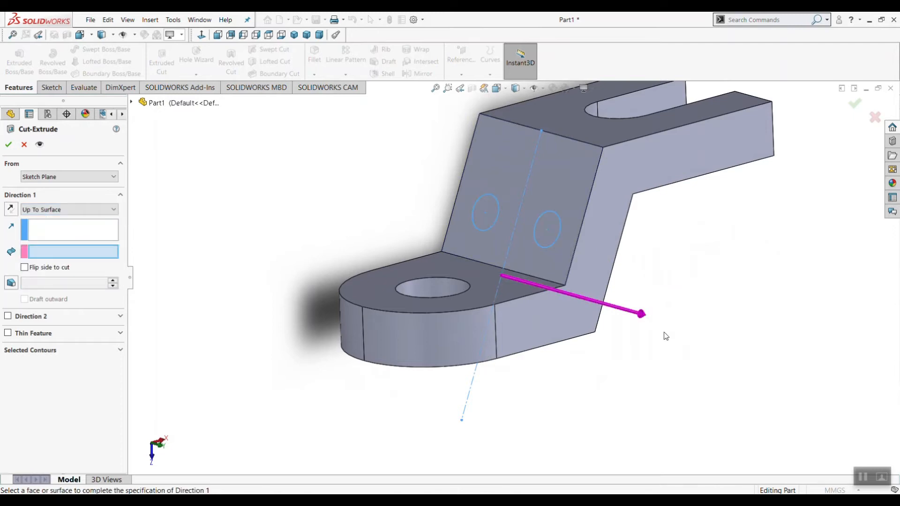
{"action": "middle_click_drag", "start_coordinate": [666, 337], "coordinate": [596, 325]}
{"action": "left_click", "coordinate": [463, 257]}
{"action": "middle_click_drag", "start_coordinate": [463, 257], "coordinate": [555, 324]}
Cut the two circles through the sloped arm as a Blind cut 12 mm deep.
{"action": "left_click", "coordinate": [42, 209]}
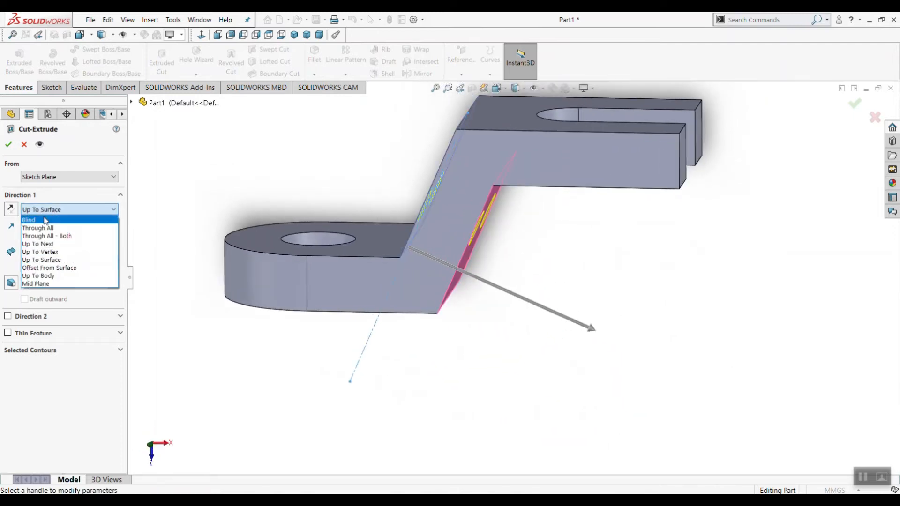
{"action": "left_click", "coordinate": [42, 217]}
{"action": "type", "text": "12"}
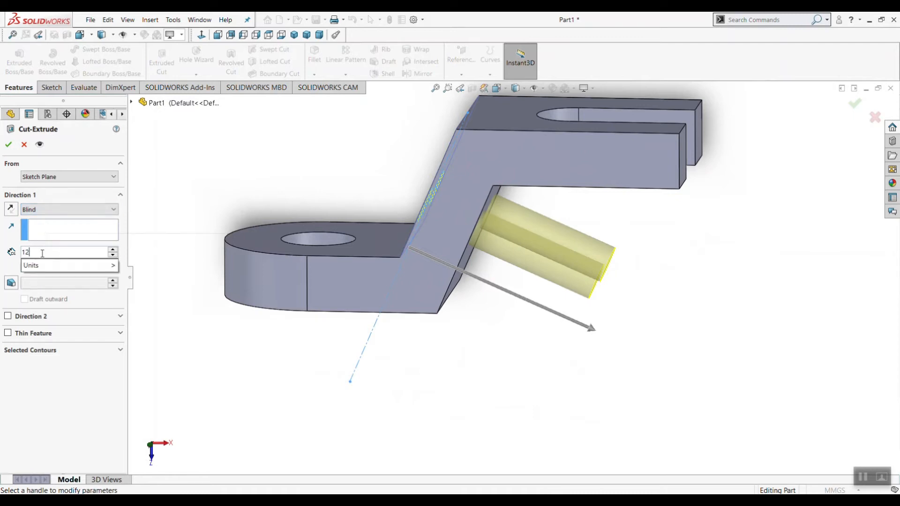
{"action": "type", "text": "3"}
{"action": "key", "text": "Return"}
{"action": "type", "text": "12"}
{"action": "key", "text": "Return"}
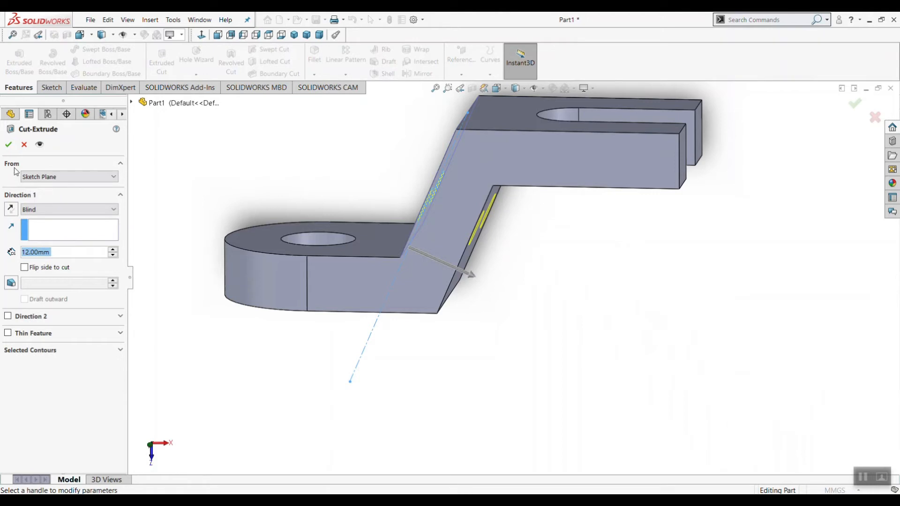
{"action": "left_click", "coordinate": [8, 145]}
{"action": "middle_click_drag", "start_coordinate": [525, 281], "coordinate": [567, 354]}
{"action": "scroll", "coordinate": [582, 340], "scroll_direction": "down", "scroll_amount": 5}
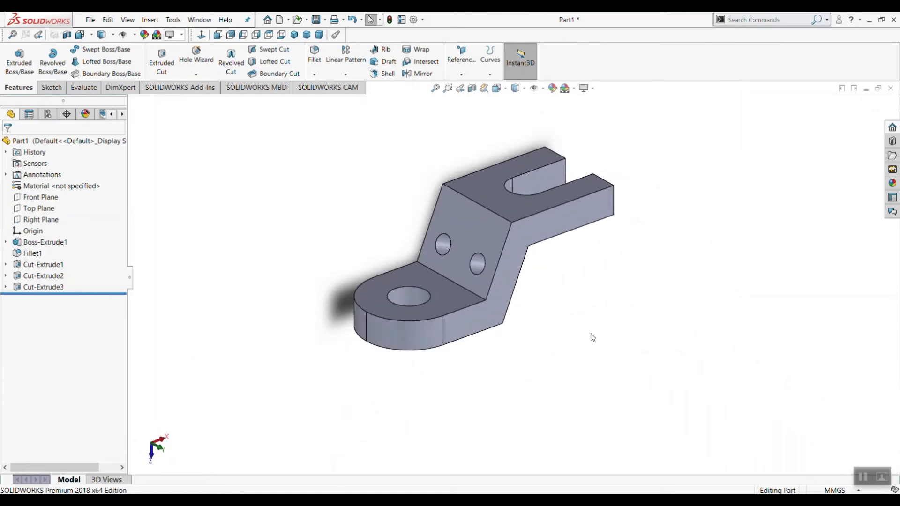
{"action": "scroll", "coordinate": [602, 274], "scroll_direction": "up", "scroll_amount": 1}
{"action": "scroll", "coordinate": [599, 283], "scroll_direction": "down", "scroll_amount": 2}
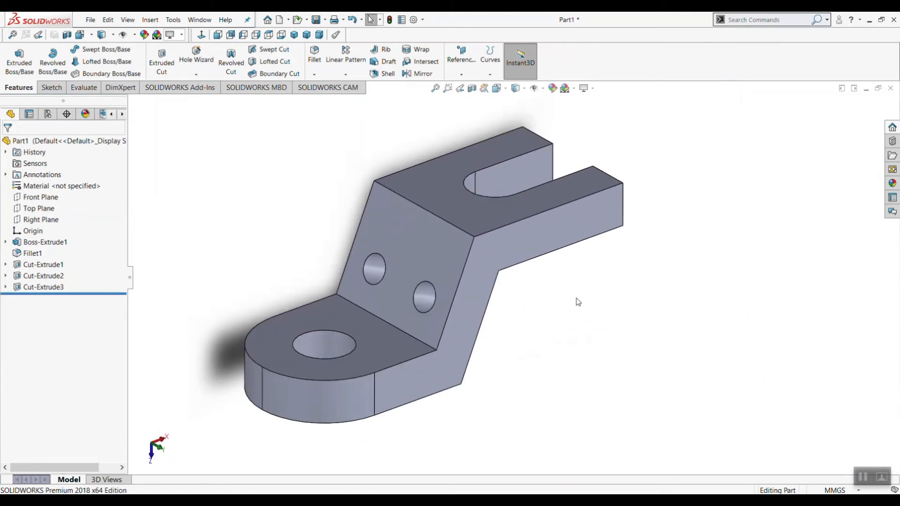
{"action": "scroll", "coordinate": [576, 300], "scroll_direction": "up", "scroll_amount": 1}
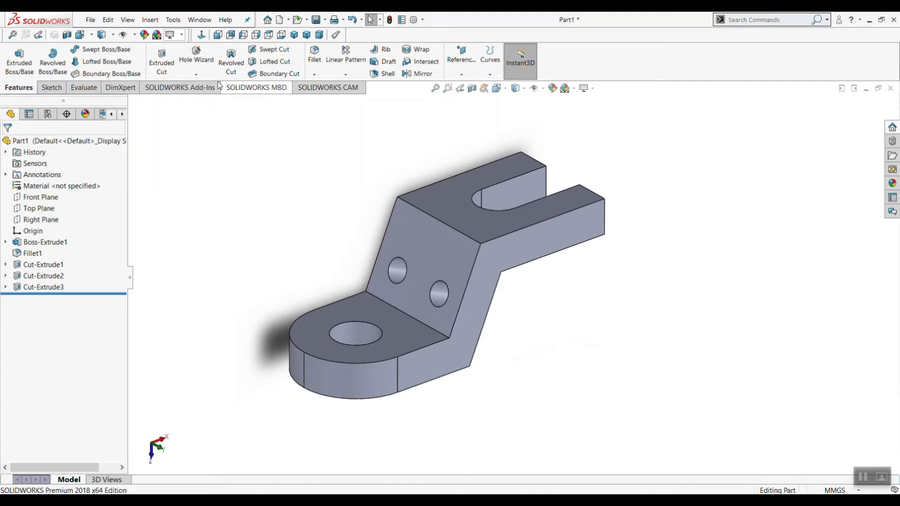
{"action": "left_click", "coordinate": [91, 20]}
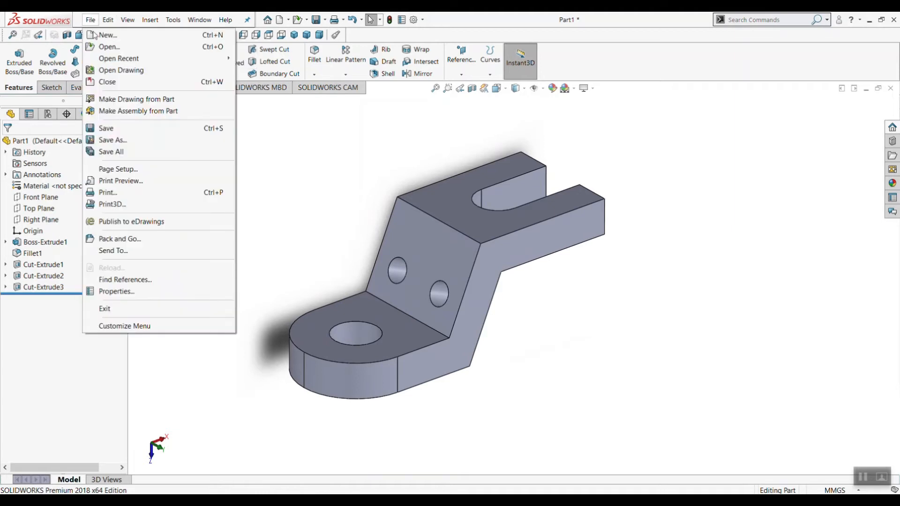
{"action": "left_click", "coordinate": [96, 36]}
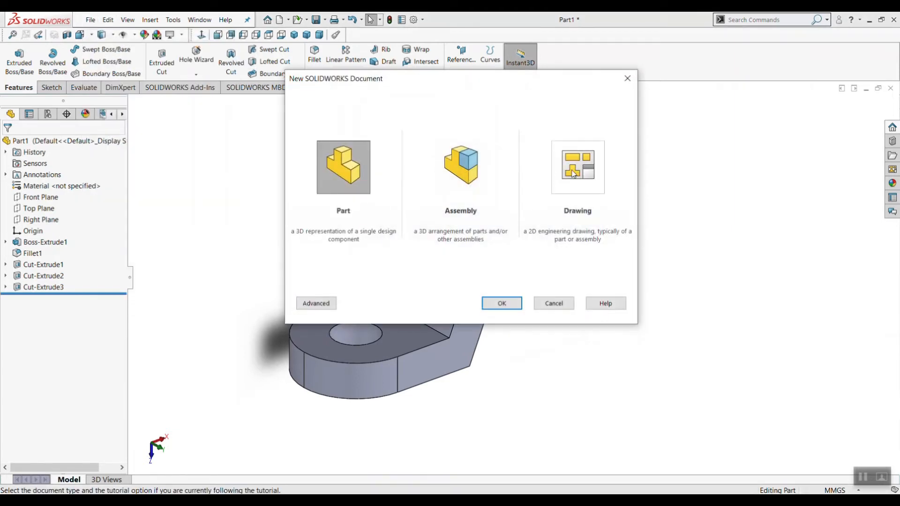
{"action": "left_click", "coordinate": [554, 304]}
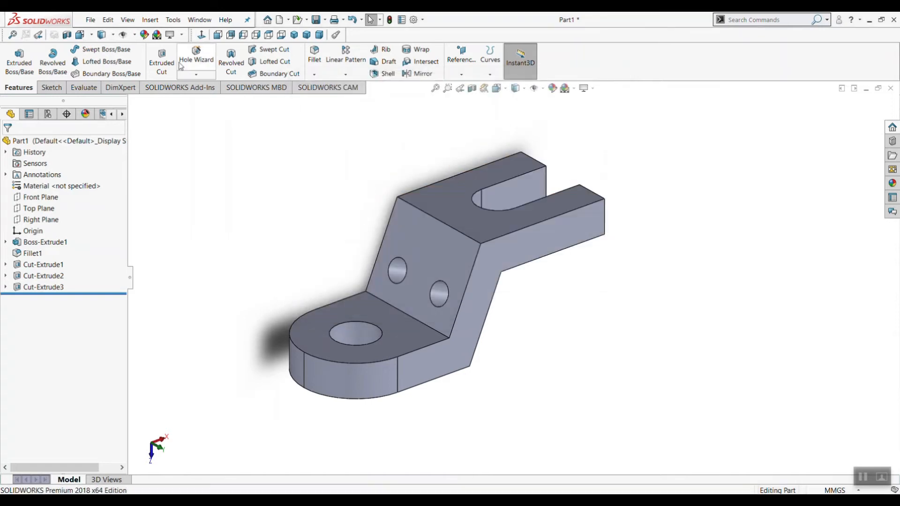
Make a drawing from the part, saving the part file as Bracket in the Lectures_SW folder.
{"action": "left_click", "coordinate": [91, 20]}
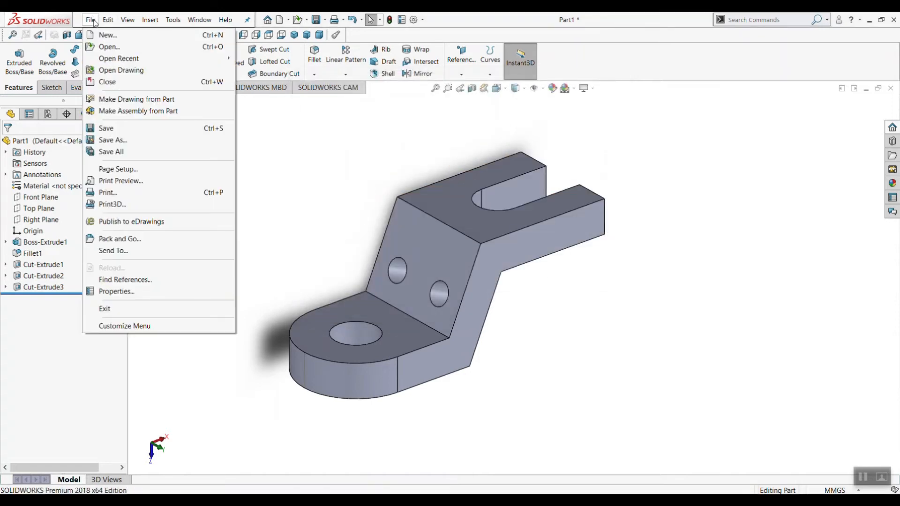
{"action": "left_click", "coordinate": [120, 102]}
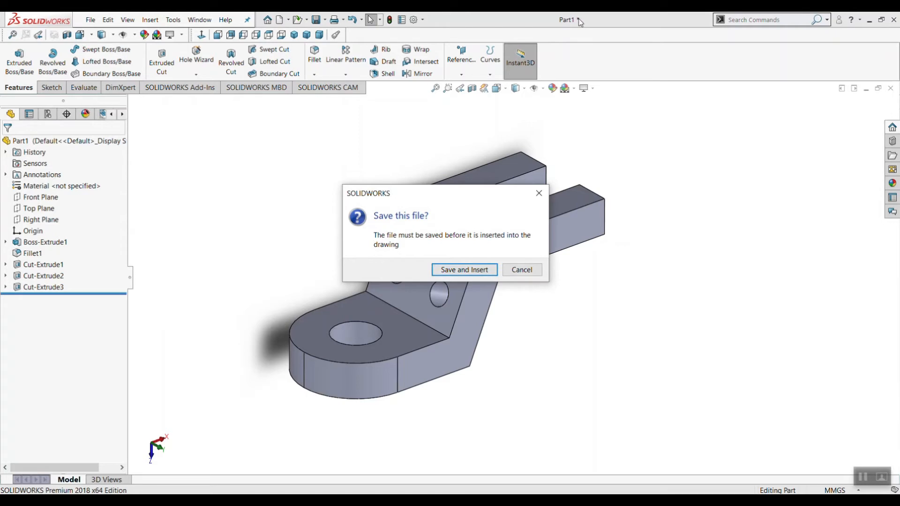
{"action": "left_click", "coordinate": [466, 272]}
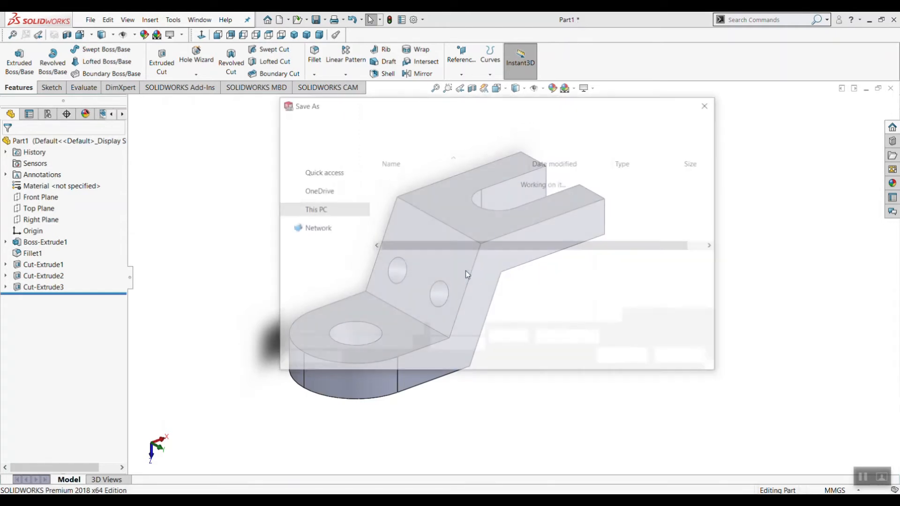
{"action": "double_click", "coordinate": [355, 263]}
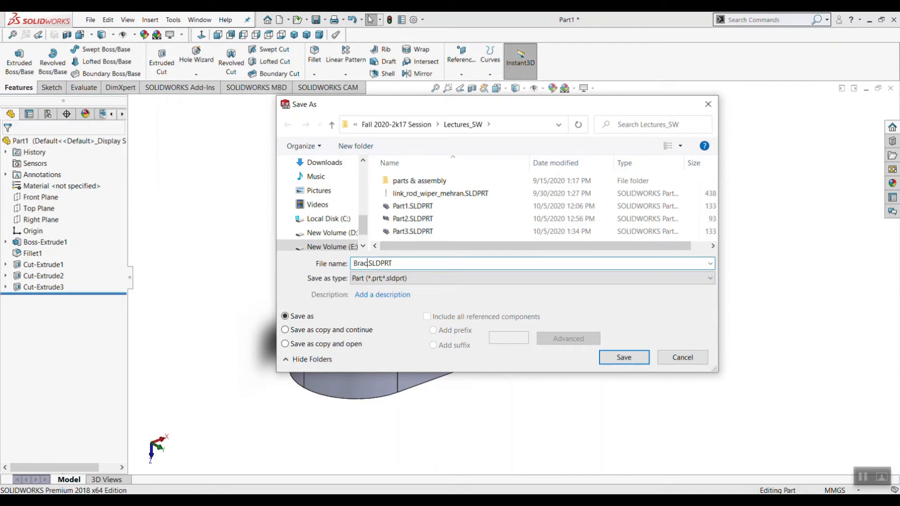
{"action": "type", "text": "Bracket"}
{"action": "left_click", "coordinate": [624, 357]}
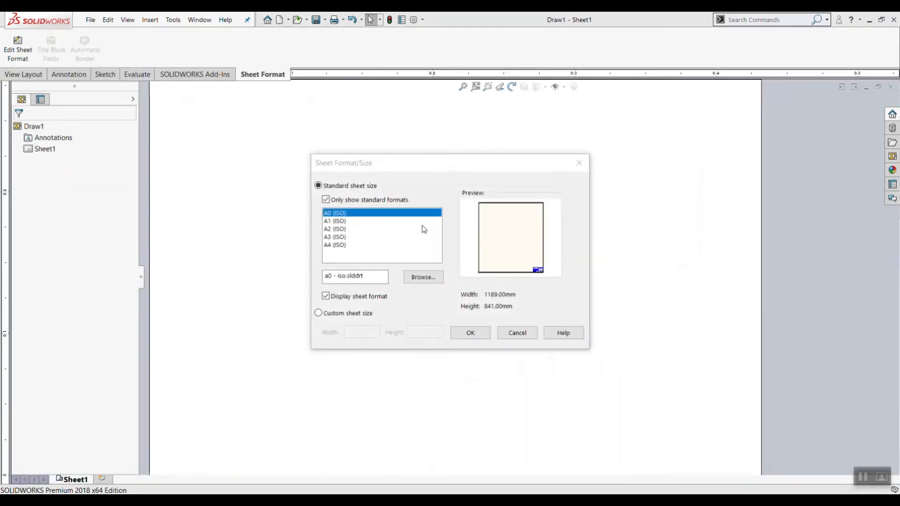
Create the drawing sheet at the standard A3 (ISO) size with its sheet format displayed.
{"action": "left_click_drag", "start_coordinate": [389, 166], "coordinate": [355, 145]}
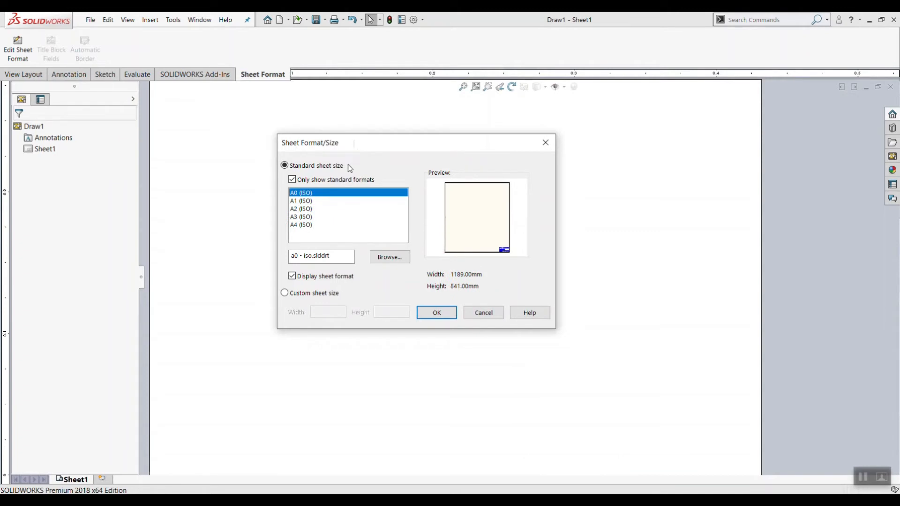
{"action": "left_click", "coordinate": [303, 217]}
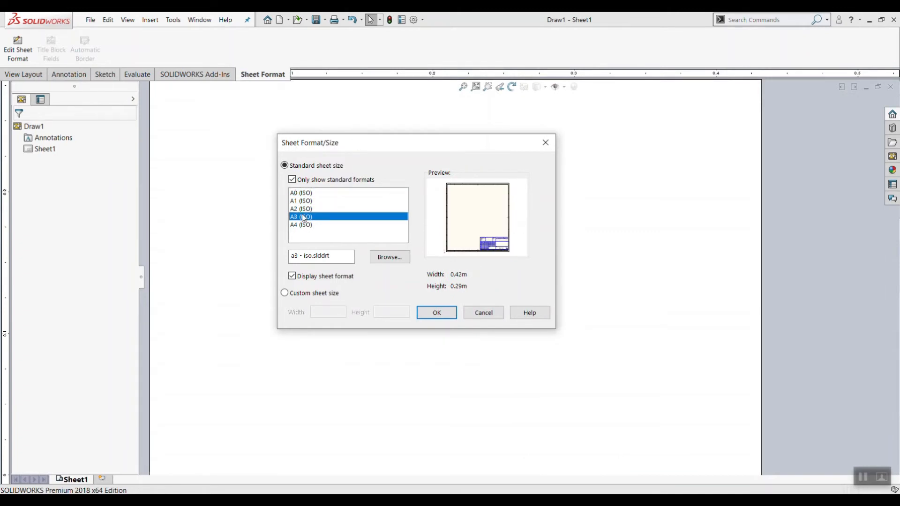
{"action": "left_click", "coordinate": [315, 295]}
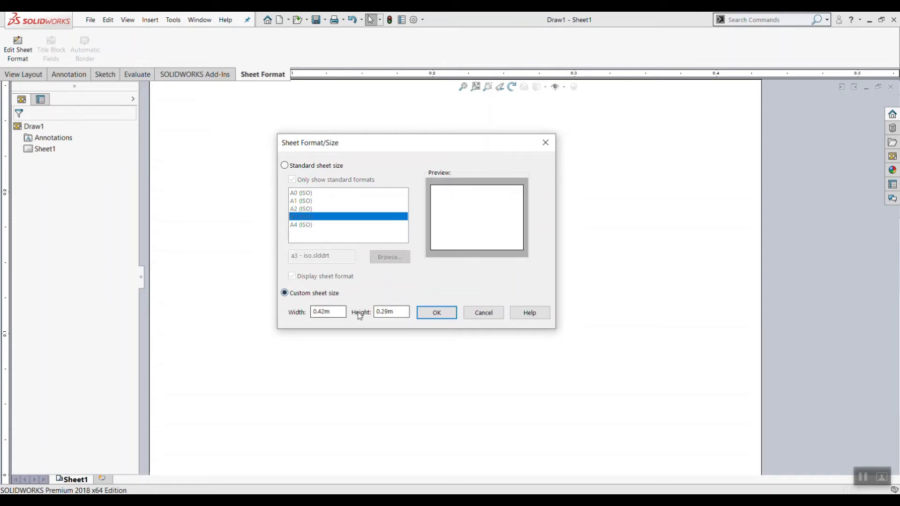
{"action": "left_click", "coordinate": [307, 167]}
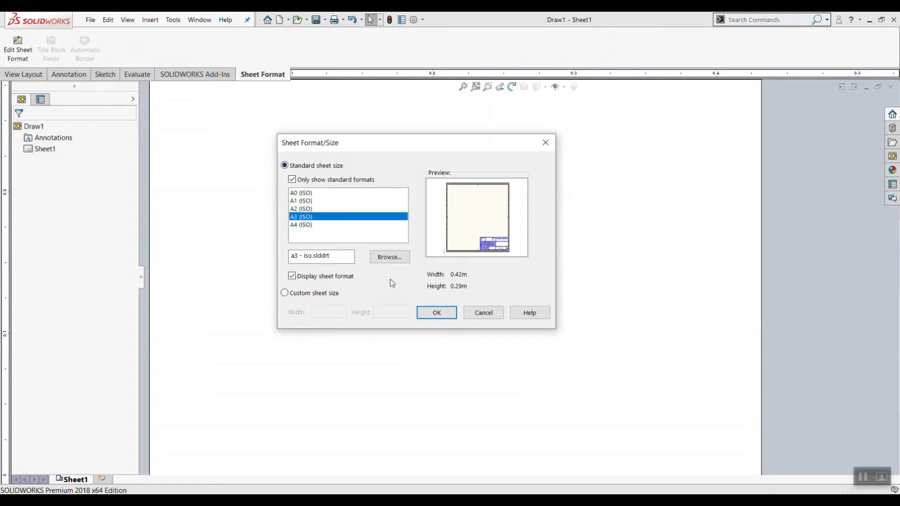
{"action": "left_click", "coordinate": [436, 313]}
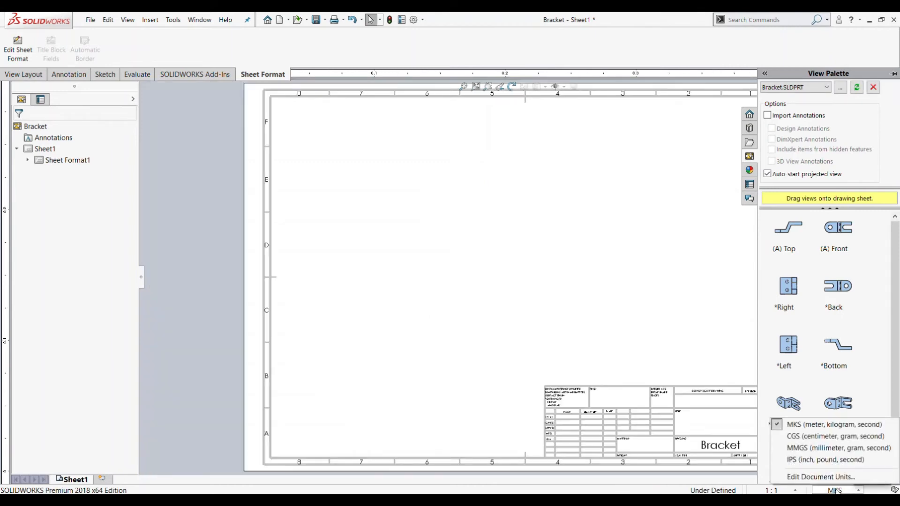
Set the drawing's unit system to MMGS (millimeter, gram, second) and show the Bracket views available for placement.
{"action": "left_click", "coordinate": [824, 450]}
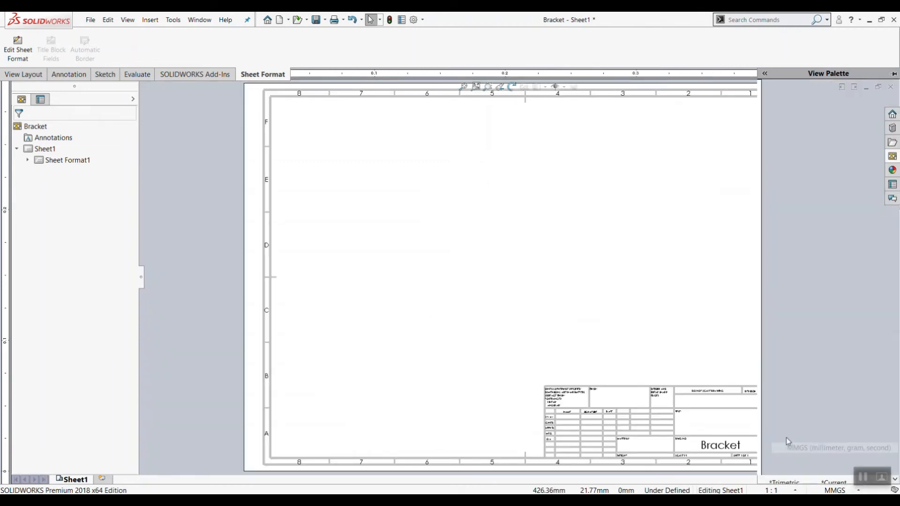
{"action": "left_click", "coordinate": [892, 155]}
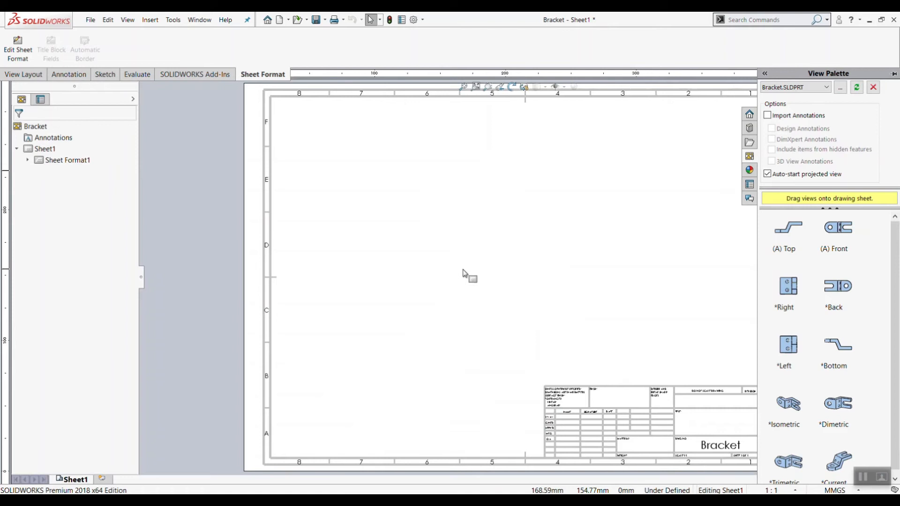
{"action": "scroll", "coordinate": [463, 271], "scroll_direction": "up", "scroll_amount": 4}
{"action": "scroll", "coordinate": [708, 256], "scroll_direction": "down", "scroll_amount": 1}
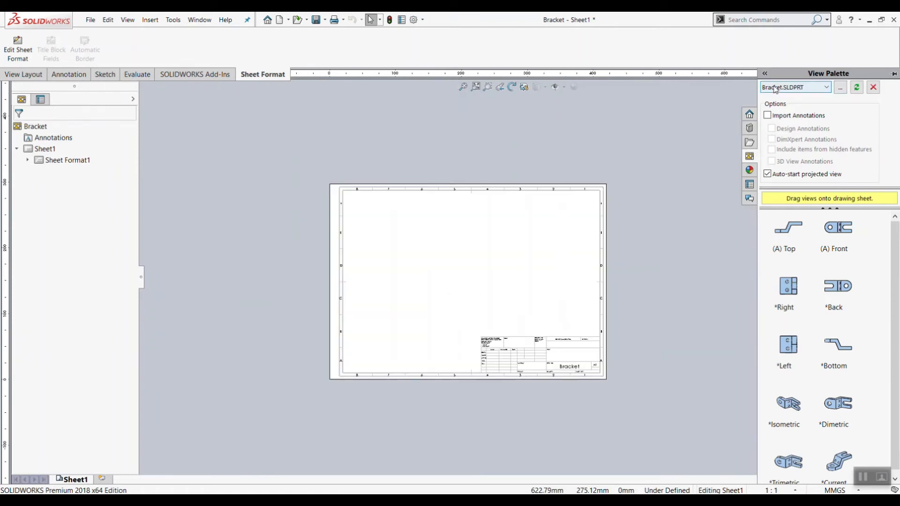
Place the bracket's *Current orientation view in the upper-right corner of the drawing sheet.
{"action": "left_click", "coordinate": [748, 186]}
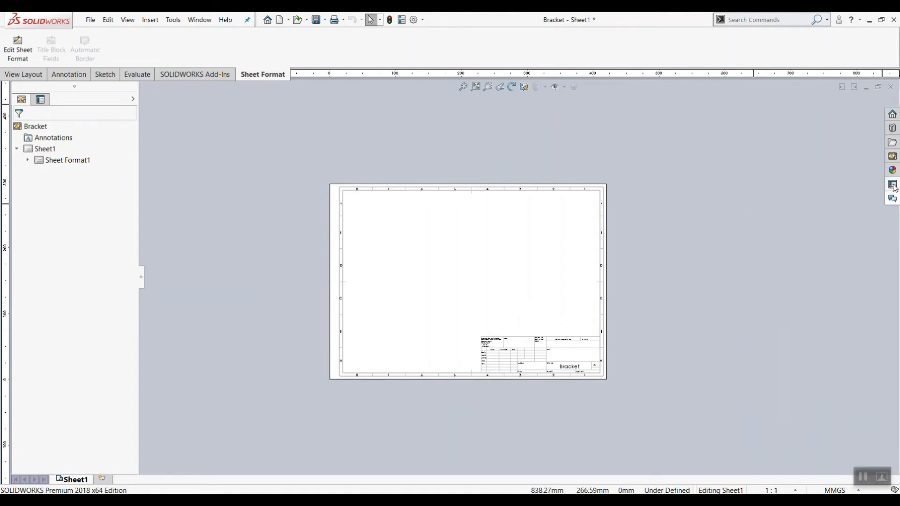
{"action": "left_click", "coordinate": [891, 157]}
{"action": "scroll", "coordinate": [882, 400], "scroll_direction": "down", "scroll_amount": 1}
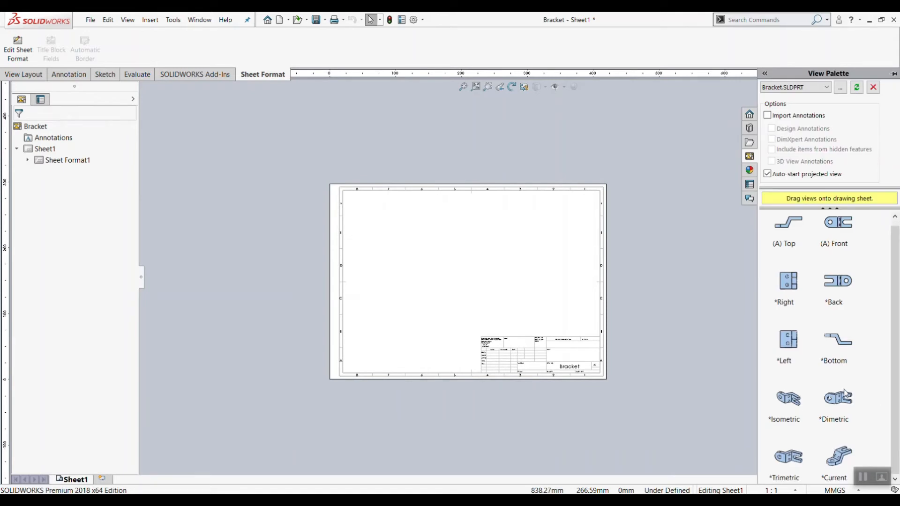
{"action": "mouse_move", "coordinate": [835, 471]}
{"action": "left_mouse_down"}
{"action": "mouse_move", "coordinate": [660, 375]}
{"action": "mouse_move", "coordinate": [565, 223]}
{"action": "mouse_move", "coordinate": [562, 230]}
{"action": "left_mouse_up"}
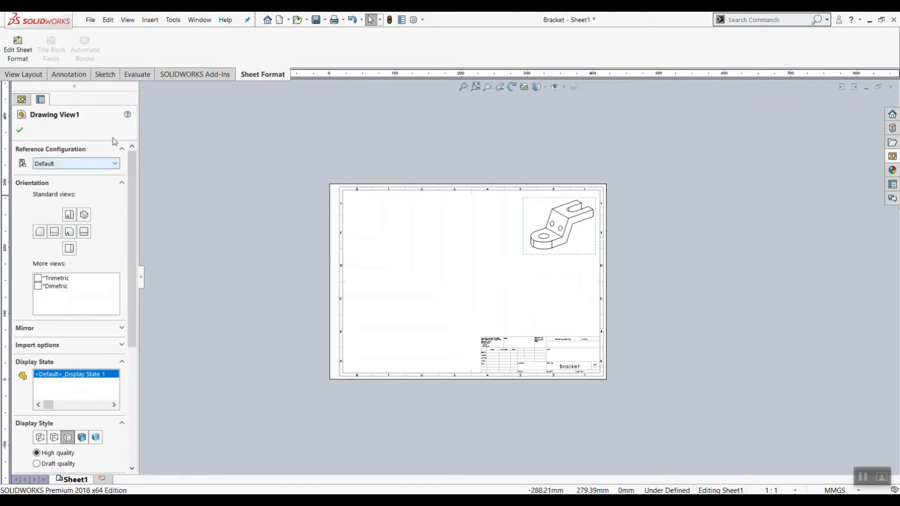
Set the pictorial view's display style to Shaded With Edges and accept the view properties.
{"action": "scroll", "coordinate": [131, 170], "scroll_direction": "down", "scroll_amount": 1}
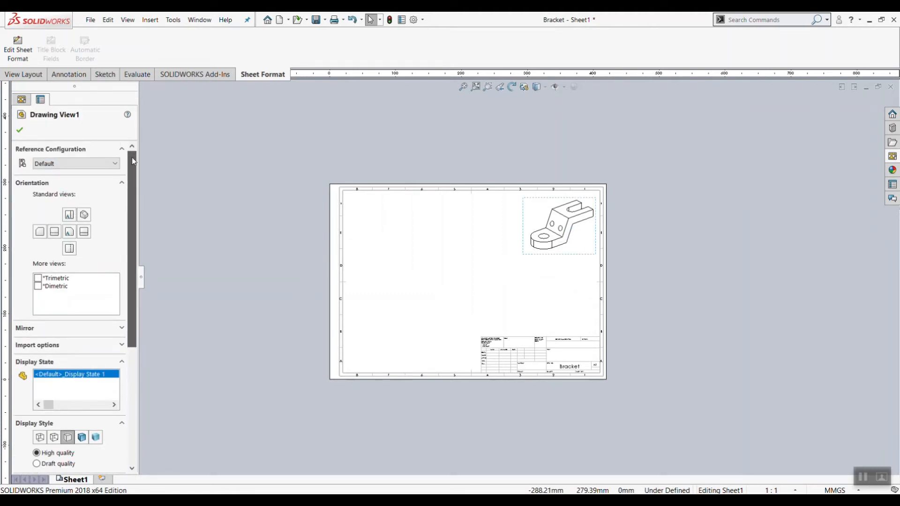
{"action": "scroll", "coordinate": [130, 178], "scroll_direction": "down", "scroll_amount": 3}
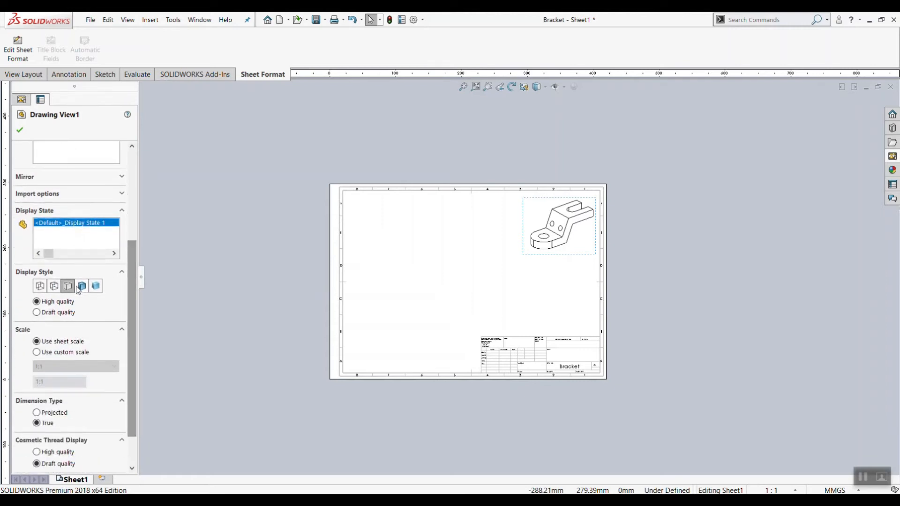
{"action": "left_click", "coordinate": [83, 287]}
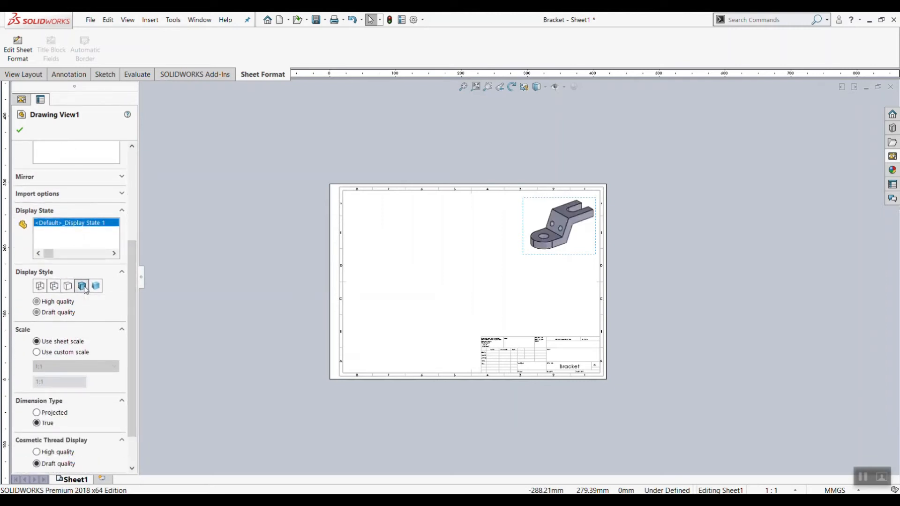
{"action": "scroll", "coordinate": [539, 230], "scroll_direction": "down", "scroll_amount": 2}
{"action": "scroll", "coordinate": [579, 219], "scroll_direction": "up", "scroll_amount": 3}
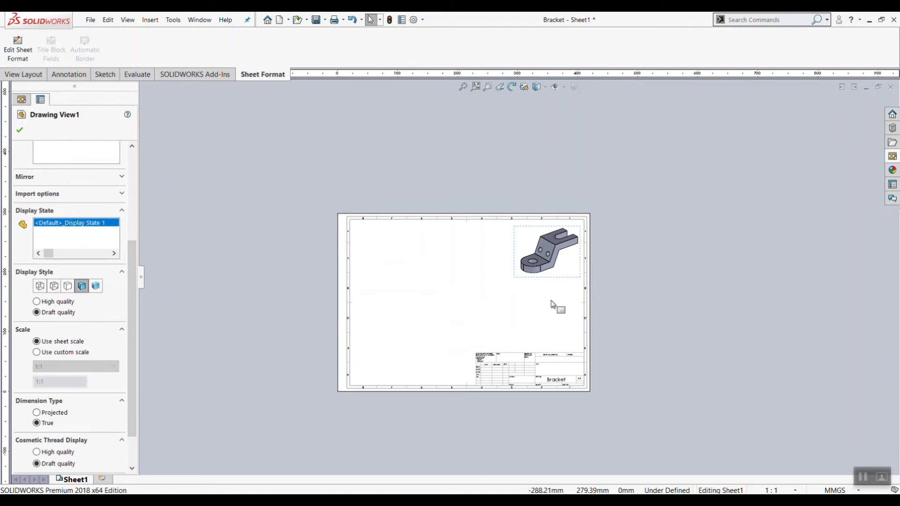
{"action": "scroll", "coordinate": [570, 241], "scroll_direction": "down", "scroll_amount": 1}
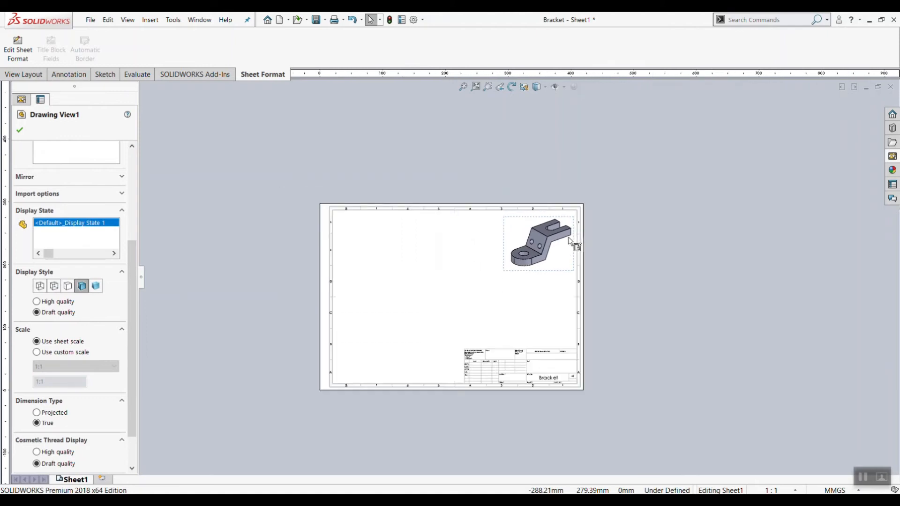
{"action": "left_click", "coordinate": [58, 355]}
{"action": "scroll", "coordinate": [77, 403], "scroll_direction": "up", "scroll_amount": 5}
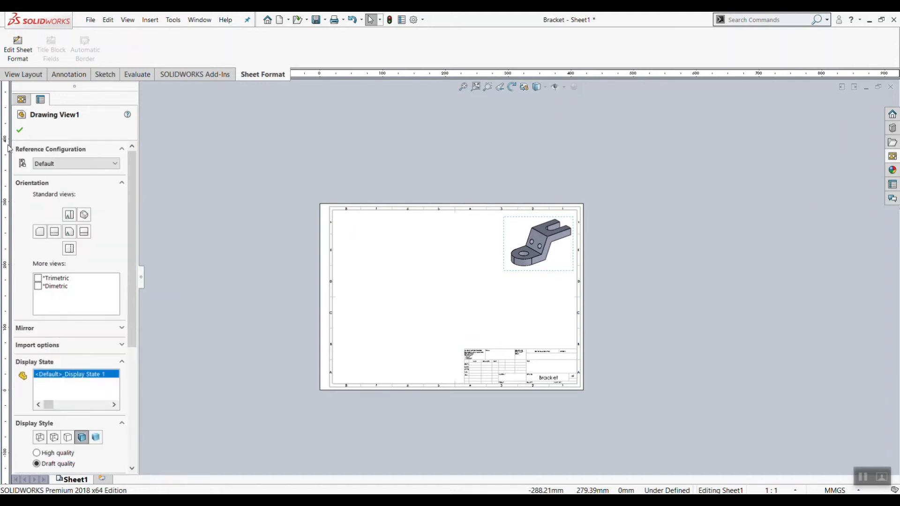
{"action": "left_click", "coordinate": [19, 130]}
{"action": "left_click", "coordinate": [260, 207]}
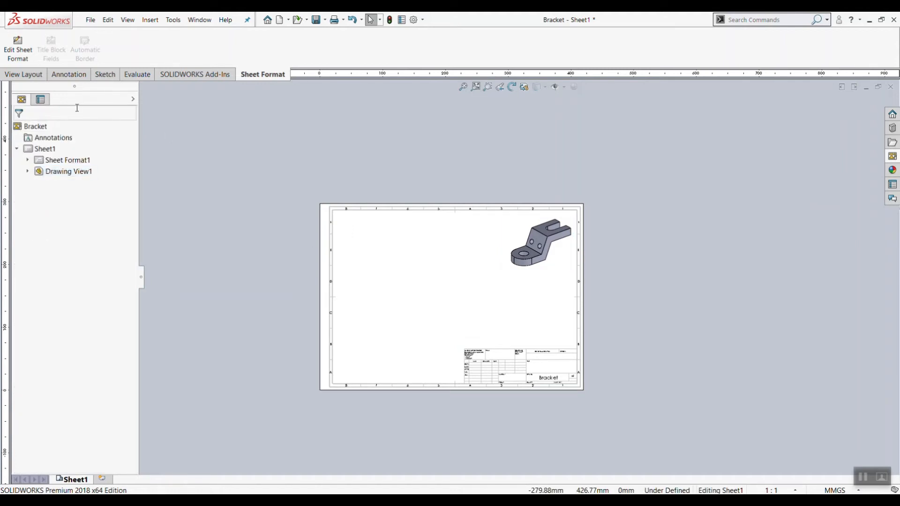
Insert the Standard 3 View set of the Bracket part with the Default configuration.
{"action": "left_click", "coordinate": [23, 75]}
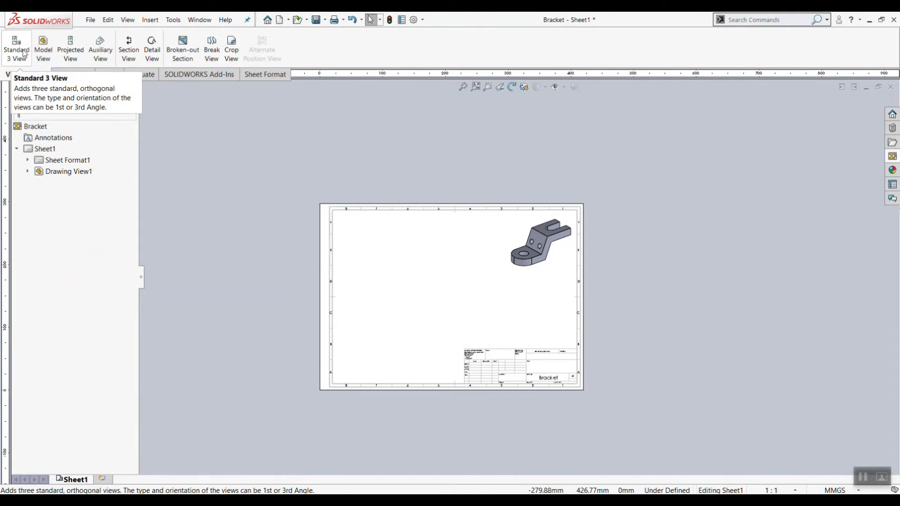
{"action": "left_click", "coordinate": [25, 58]}
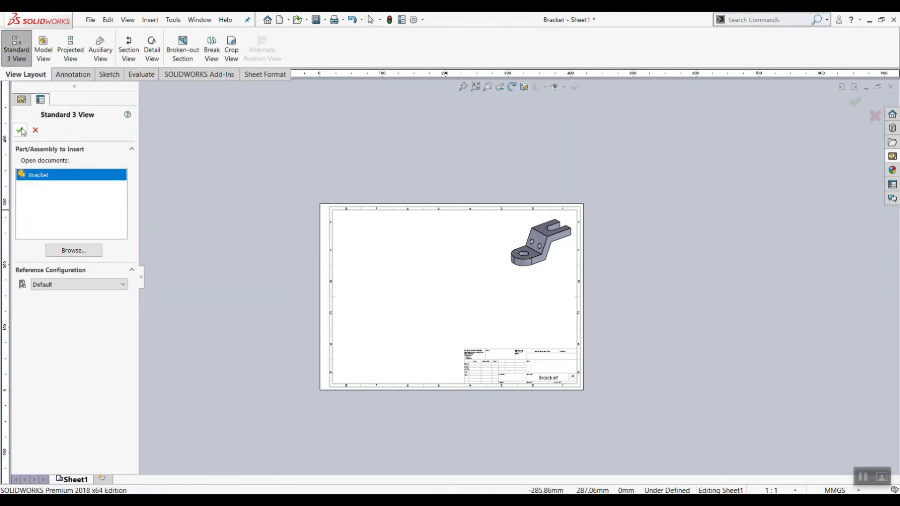
{"action": "key", "text": "Return"}
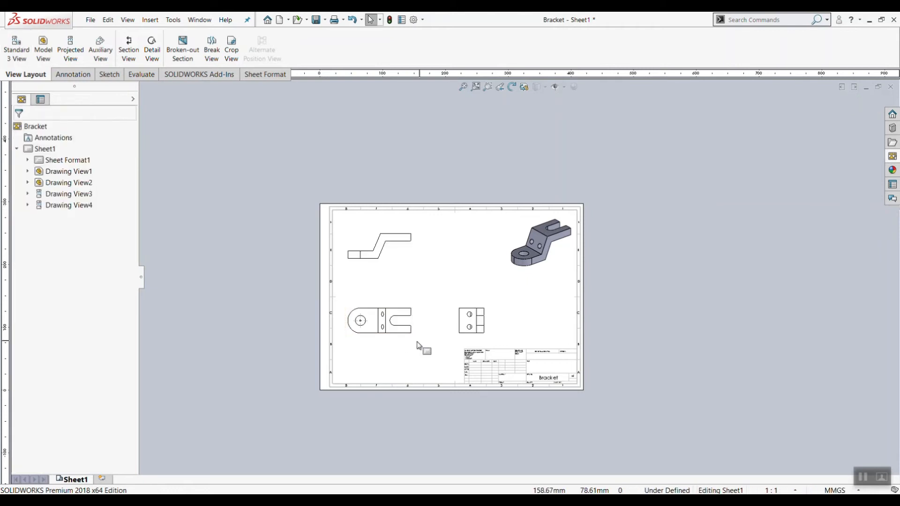
Move the top view slightly down the sheet and shift the front view slightly right and down.
{"action": "scroll", "coordinate": [512, 263], "scroll_direction": "down", "scroll_amount": 2}
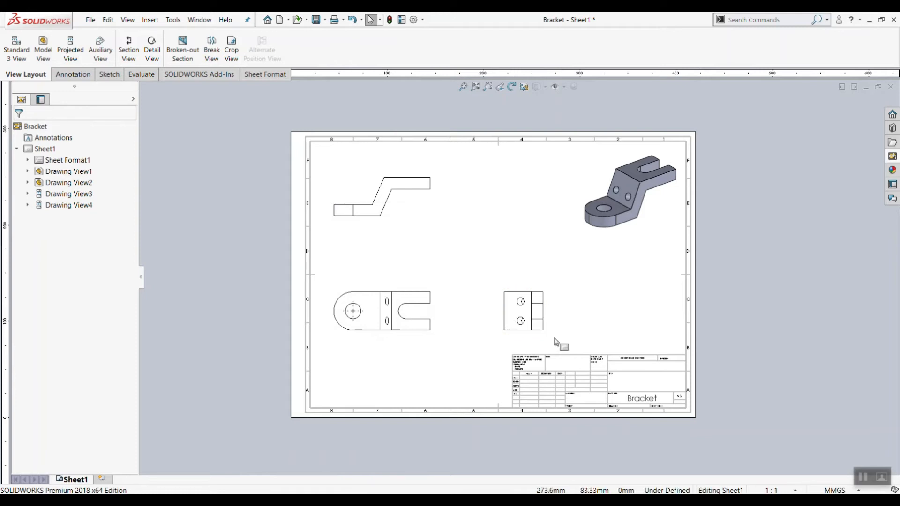
{"action": "scroll", "coordinate": [516, 330], "scroll_direction": "down", "scroll_amount": 1}
{"action": "scroll", "coordinate": [464, 245], "scroll_direction": "down", "scroll_amount": 1}
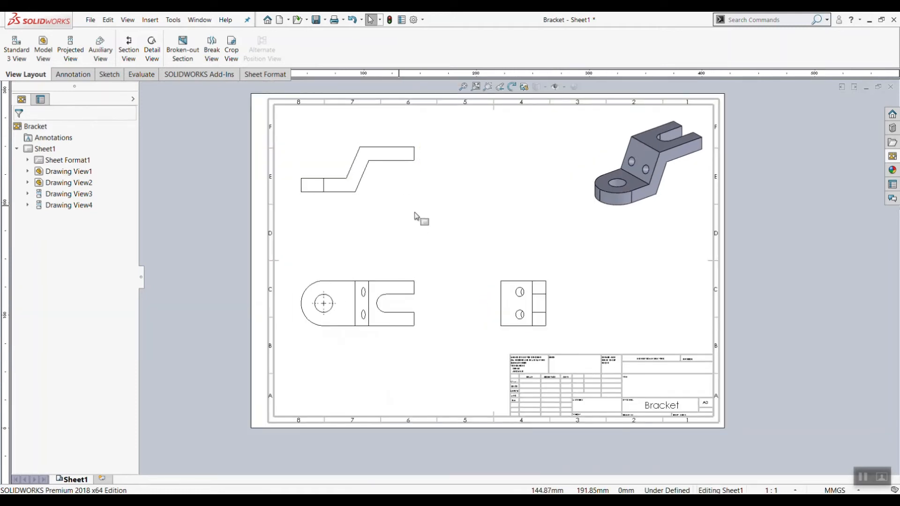
{"action": "left_click", "coordinate": [402, 196]}
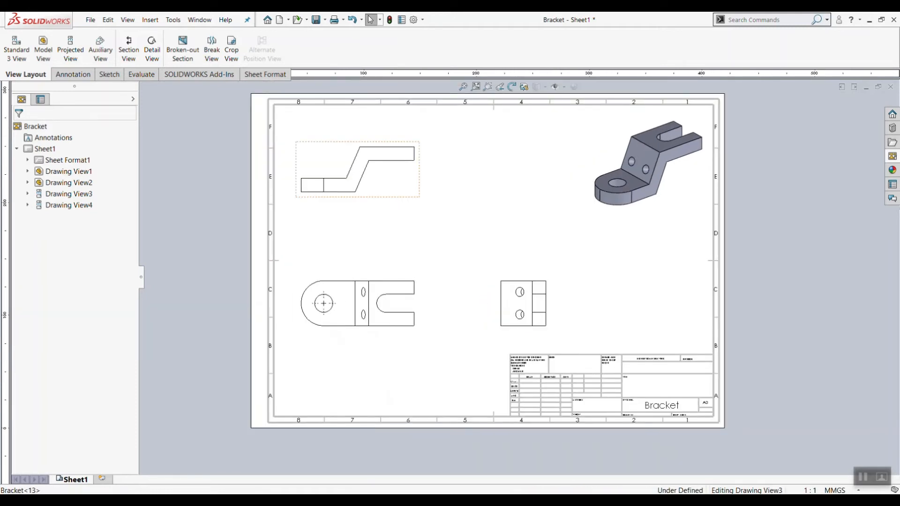
{"action": "left_click", "coordinate": [197, 195]}
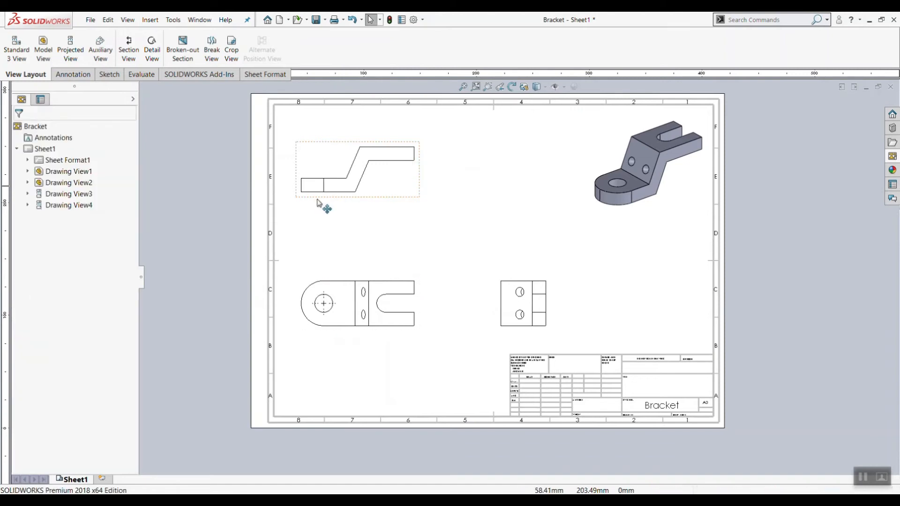
{"action": "left_click", "coordinate": [419, 186]}
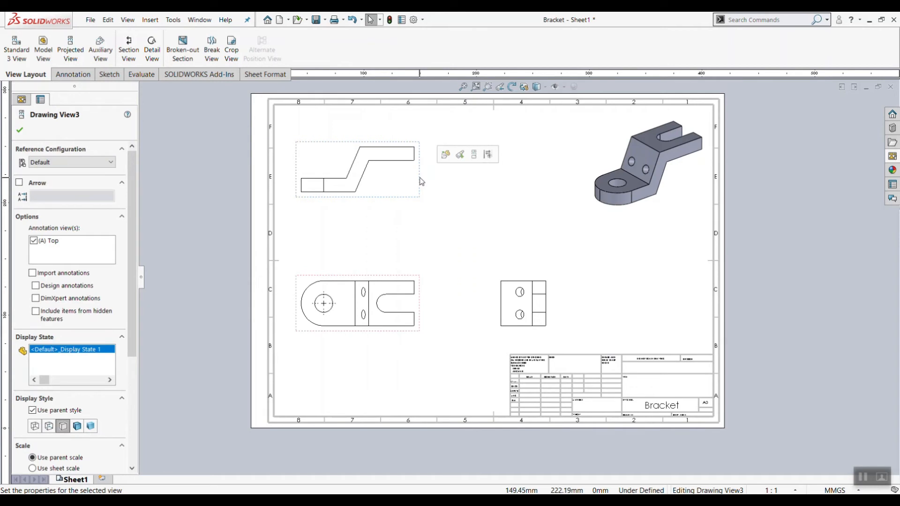
{"action": "mouse_move", "coordinate": [421, 182]}
{"action": "left_mouse_down"}
{"action": "mouse_move", "coordinate": [442, 177]}
{"action": "mouse_move", "coordinate": [458, 213]}
{"action": "mouse_move", "coordinate": [442, 136]}
{"action": "mouse_move", "coordinate": [458, 187]}
{"action": "left_mouse_up"}
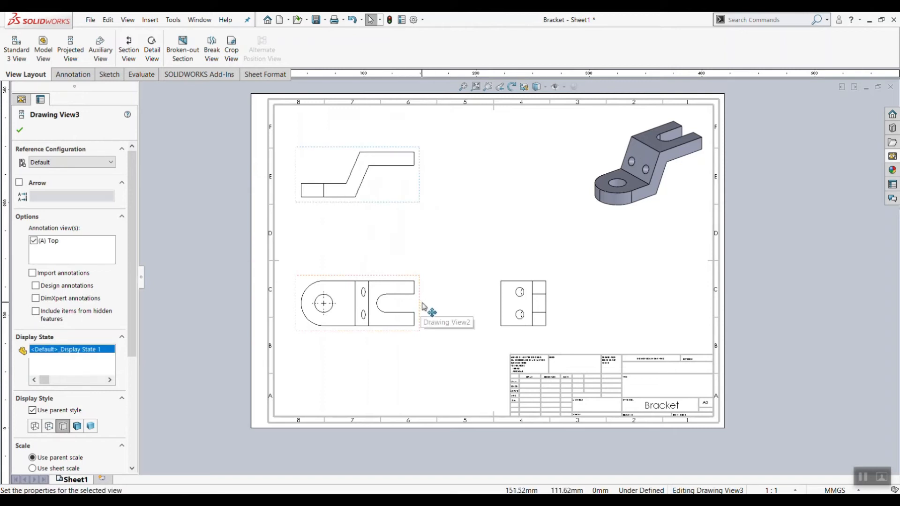
{"action": "mouse_move", "coordinate": [421, 308]}
{"action": "left_mouse_down"}
{"action": "mouse_move", "coordinate": [403, 304]}
{"action": "mouse_move", "coordinate": [453, 294]}
{"action": "mouse_move", "coordinate": [422, 311]}
{"action": "left_mouse_up"}
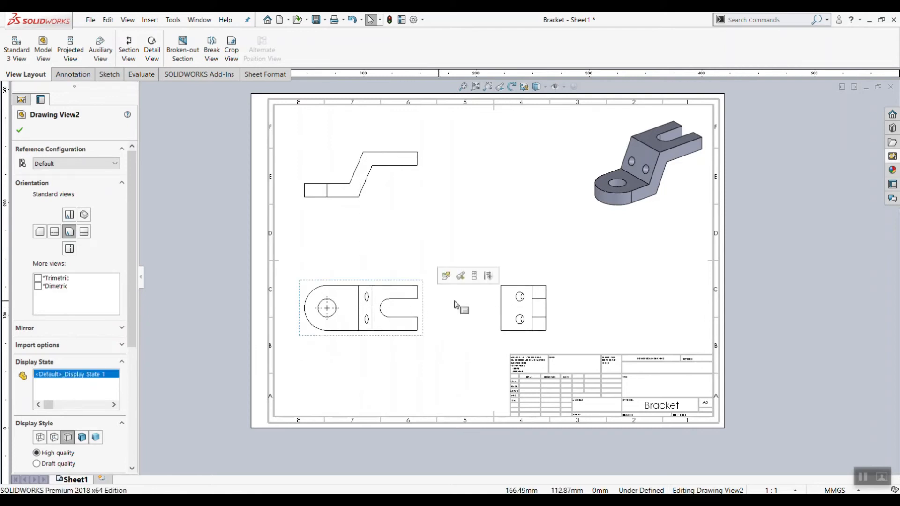
{"action": "scroll", "coordinate": [402, 241], "scroll_direction": "up", "scroll_amount": 2}
{"action": "scroll", "coordinate": [391, 226], "scroll_direction": "down", "scroll_amount": 3}
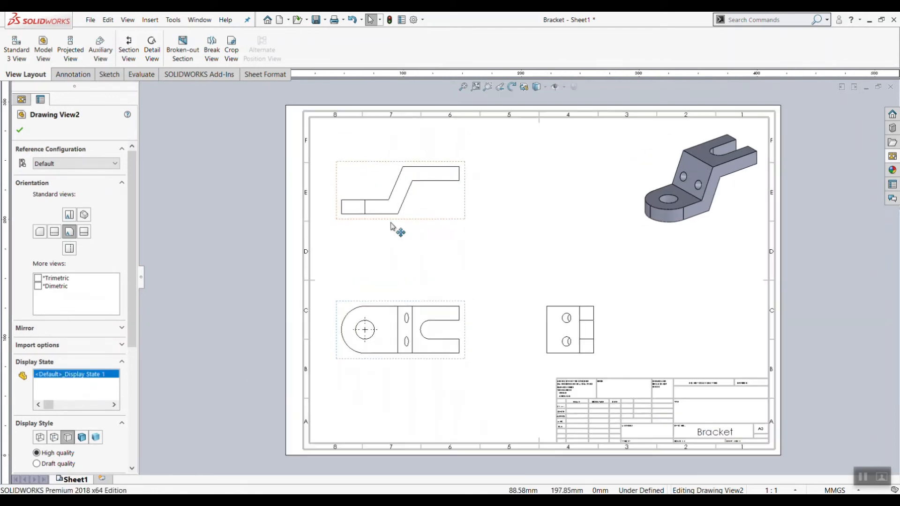
Set the top view's display style to Hidden Lines Visible.
{"action": "left_click", "coordinate": [250, 226]}
{"action": "left_click", "coordinate": [420, 226]}
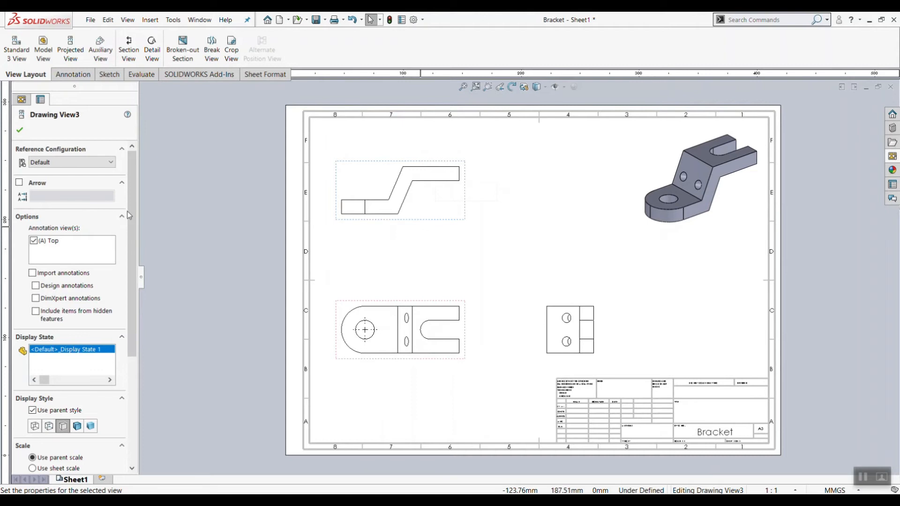
{"action": "left_click_drag", "start_coordinate": [129, 215], "coordinate": [130, 285]}
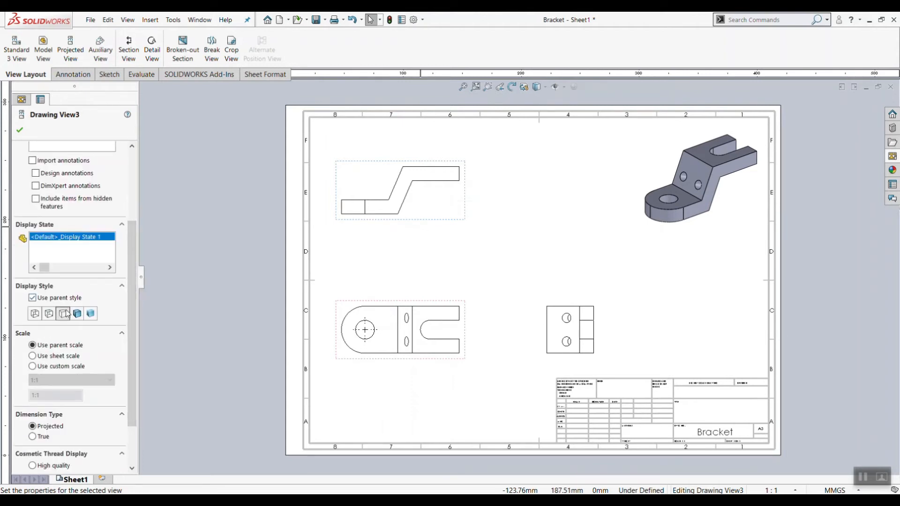
{"action": "left_click", "coordinate": [48, 314]}
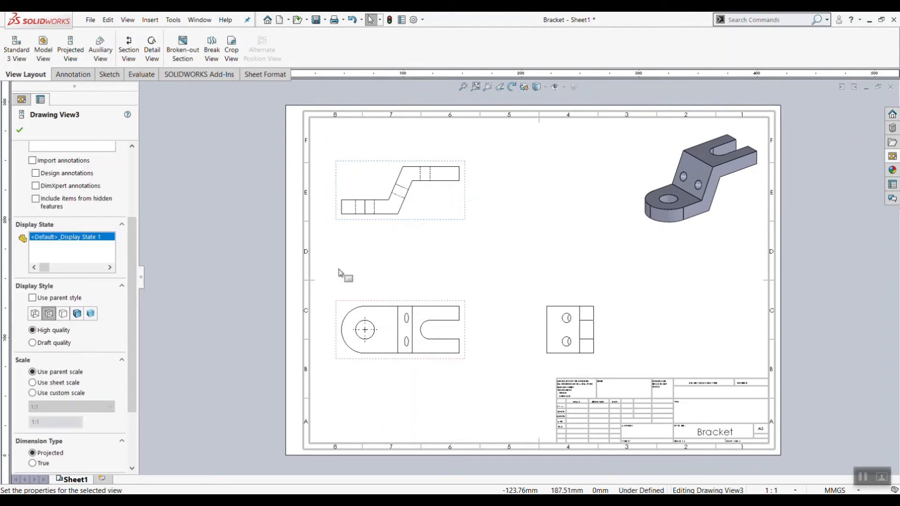
{"action": "scroll", "coordinate": [418, 202], "scroll_direction": "down", "scroll_amount": 3}
{"action": "scroll", "coordinate": [427, 208], "scroll_direction": "up", "scroll_amount": 3}
{"action": "scroll", "coordinate": [460, 234], "scroll_direction": "down", "scroll_amount": 2}
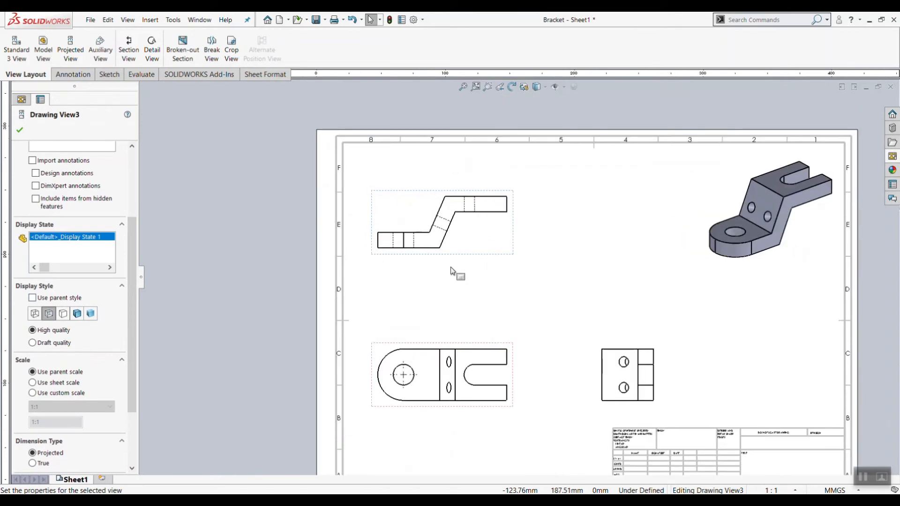
{"action": "scroll", "coordinate": [488, 237], "scroll_direction": "up", "scroll_amount": 3}
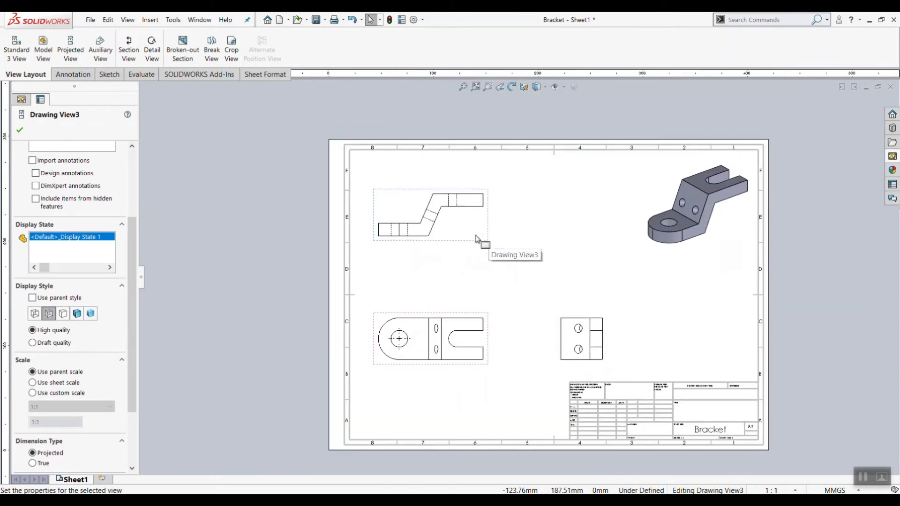
Try custom scales of 1:2 and 2:1 on the top view, and return it to 1:1.
{"action": "scroll", "coordinate": [121, 360], "scroll_direction": "down", "scroll_amount": 3}
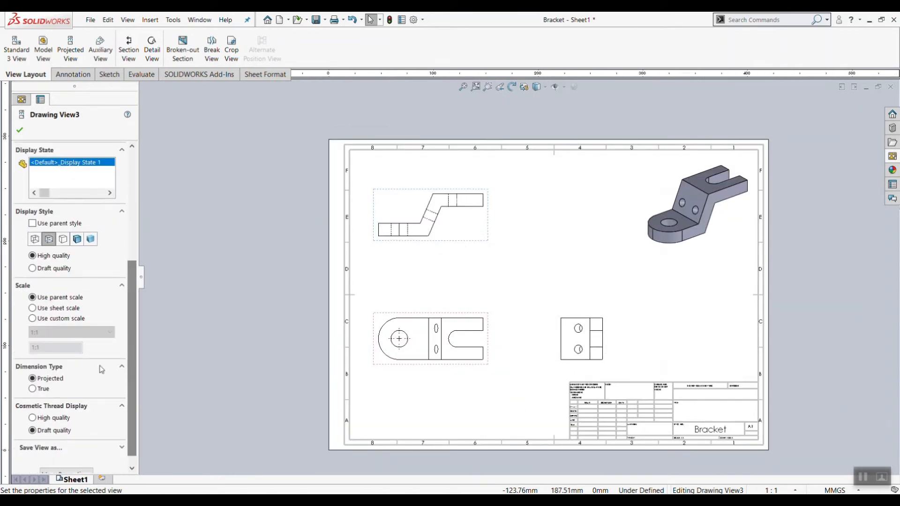
{"action": "left_click", "coordinate": [62, 319]}
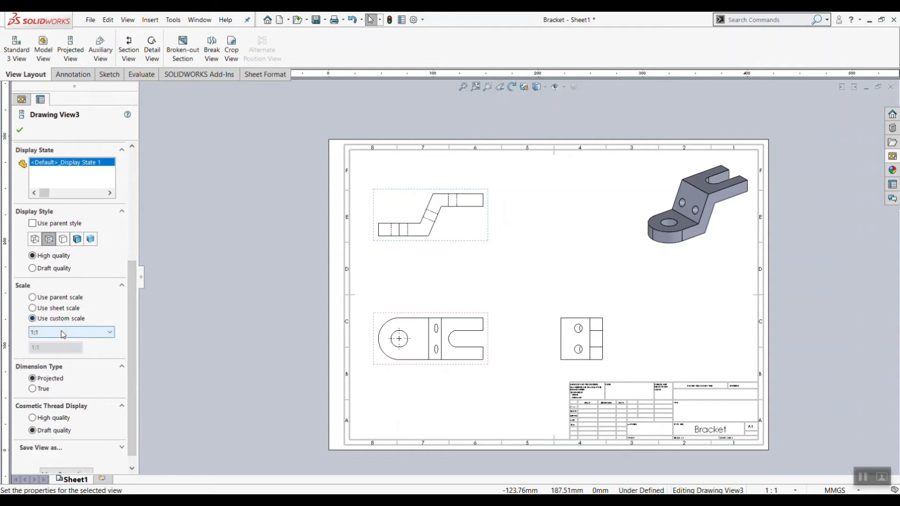
{"action": "left_click", "coordinate": [62, 333]}
{"action": "left_click", "coordinate": [35, 359]}
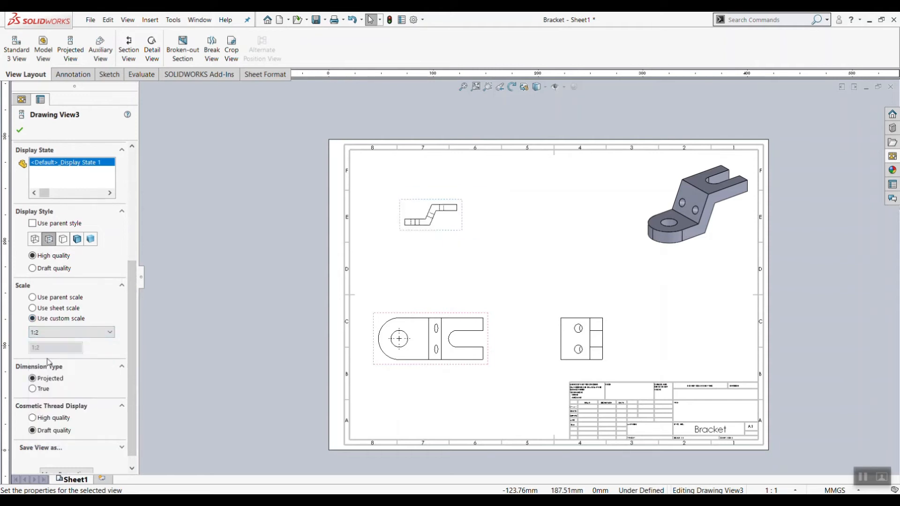
{"action": "left_click", "coordinate": [60, 333]}
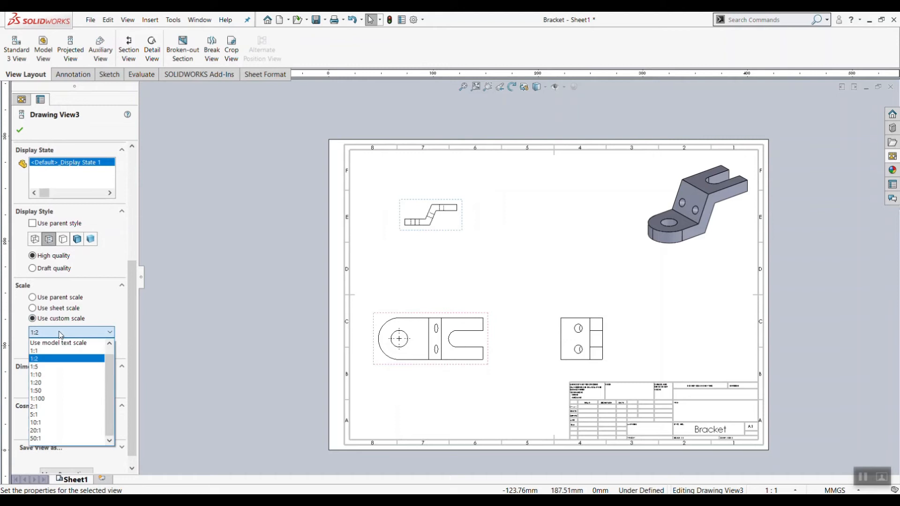
{"action": "left_click", "coordinate": [54, 409]}
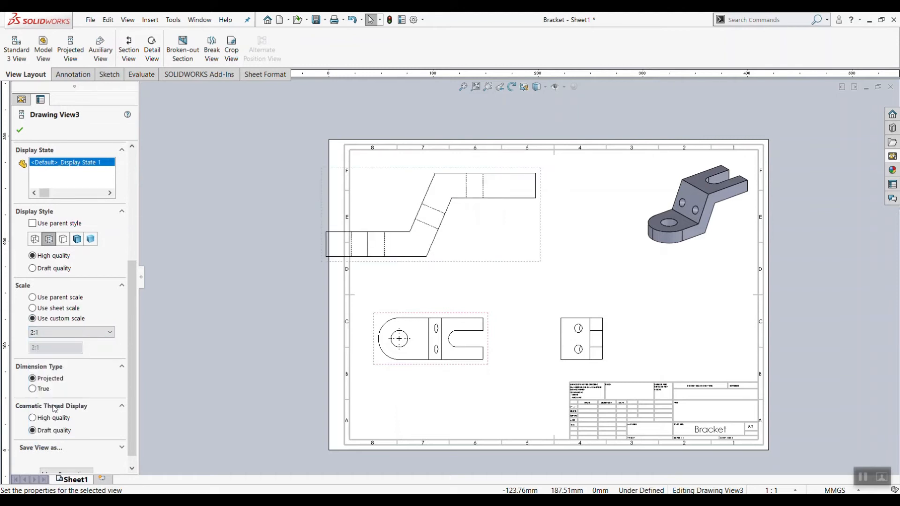
{"action": "left_click", "coordinate": [68, 334]}
{"action": "left_click", "coordinate": [70, 349]}
{"action": "left_click", "coordinate": [436, 278]}
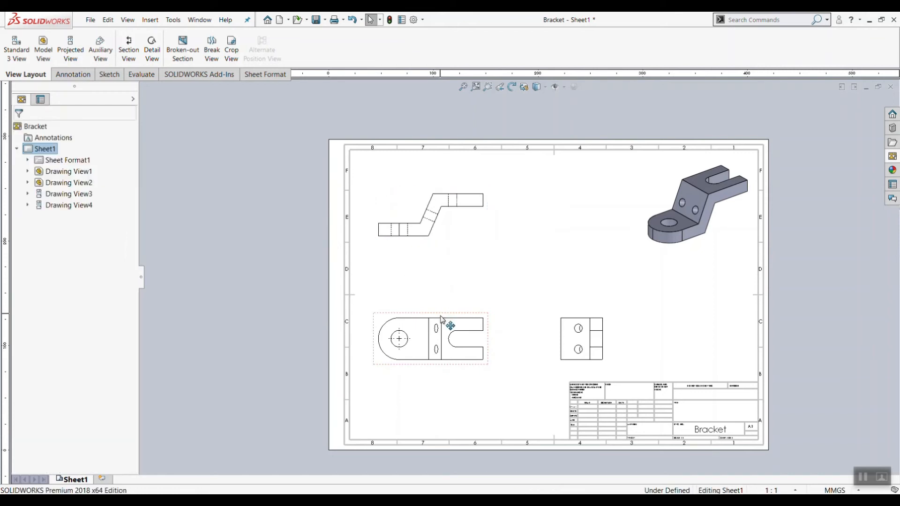
Select the front view and look through its display style, scale and dimension type properties.
{"action": "left_click", "coordinate": [400, 318]}
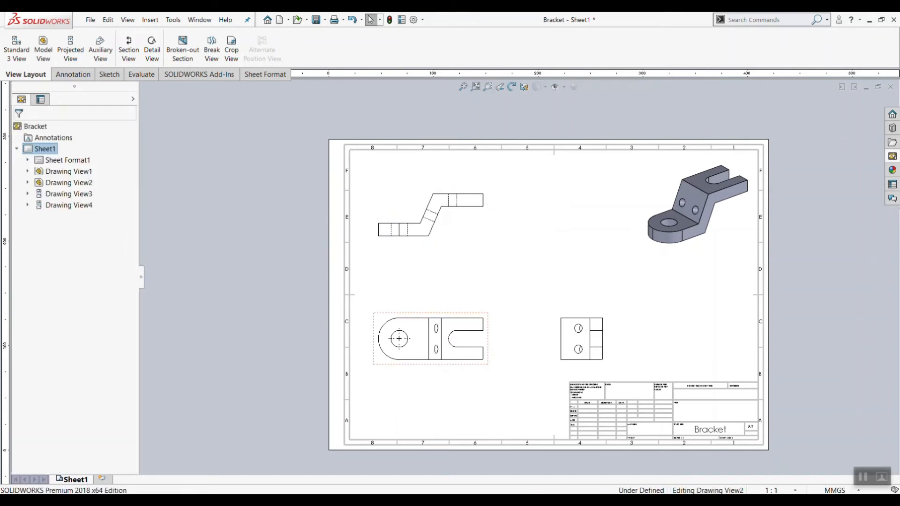
{"action": "left_click_drag", "start_coordinate": [132, 345], "coordinate": [130, 446]}
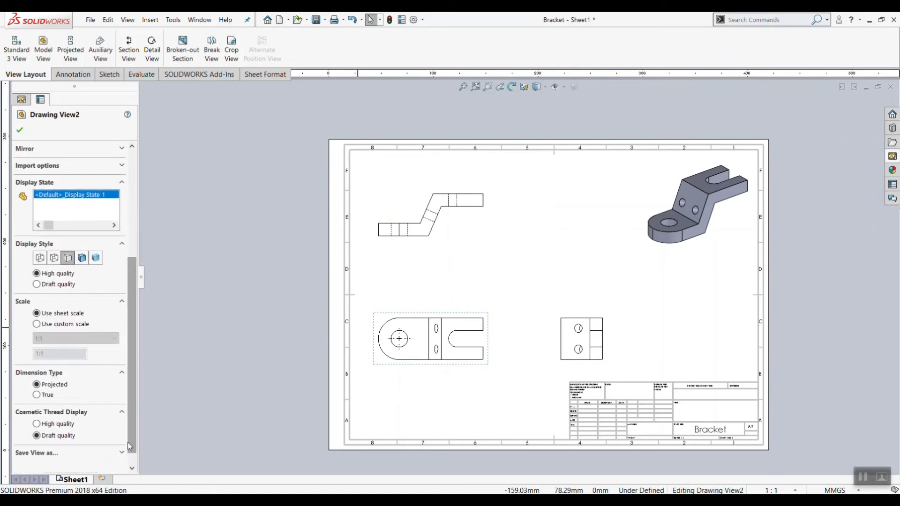
{"action": "left_click_drag", "start_coordinate": [134, 404], "coordinate": [132, 267]}
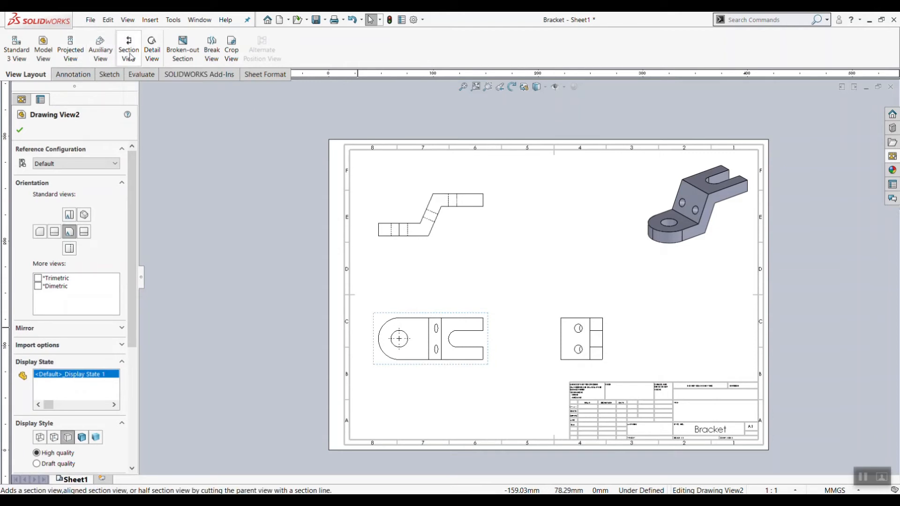
Start a section view of the front view with a horizontal cutting line through the centre of the large hole.
{"action": "left_click", "coordinate": [130, 56]}
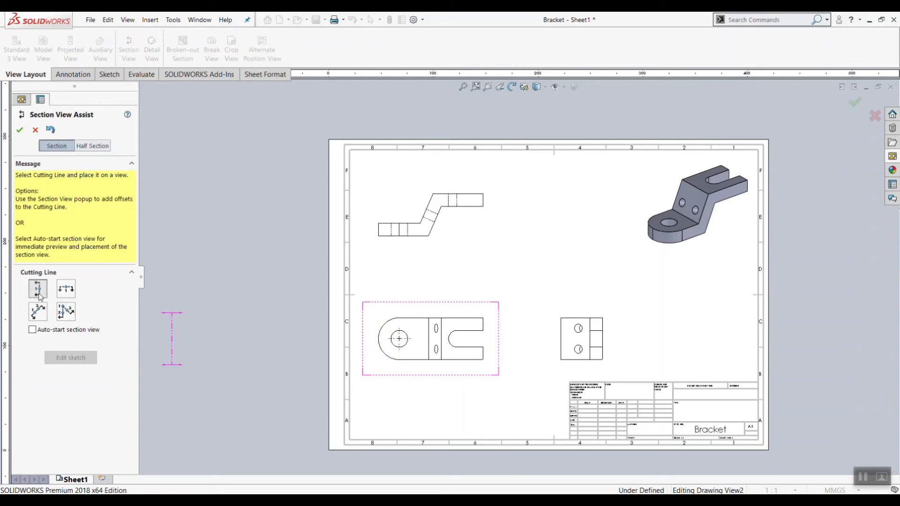
{"action": "left_click", "coordinate": [68, 296]}
{"action": "scroll", "coordinate": [410, 357], "scroll_direction": "down", "scroll_amount": 5}
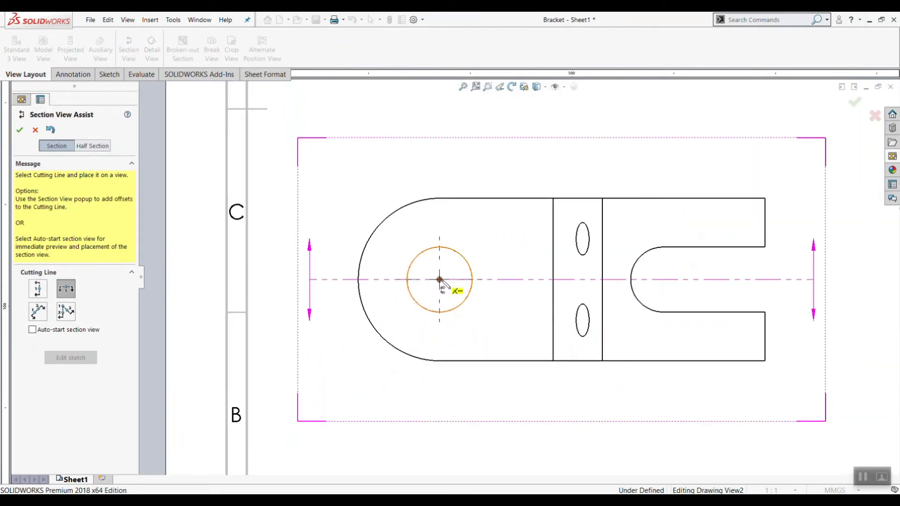
{"action": "left_click", "coordinate": [439, 280]}
{"action": "scroll", "coordinate": [468, 290], "scroll_direction": "up", "scroll_amount": 5}
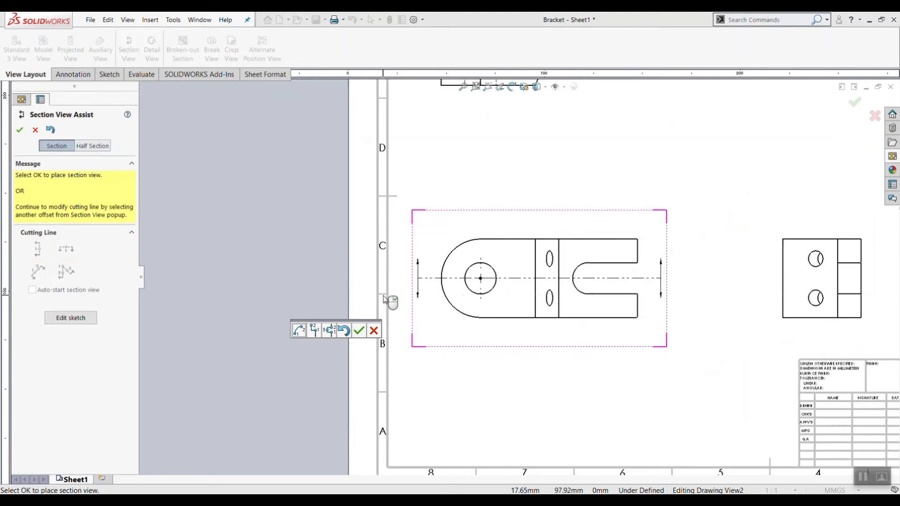
{"action": "left_click", "coordinate": [360, 332]}
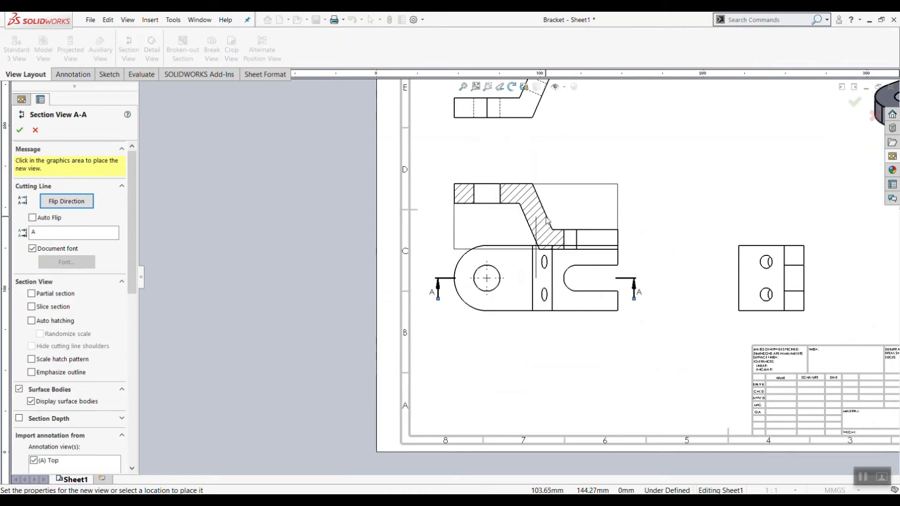
Flip the section's viewing direction and place the section view below the front view.
{"action": "left_click", "coordinate": [66, 201]}
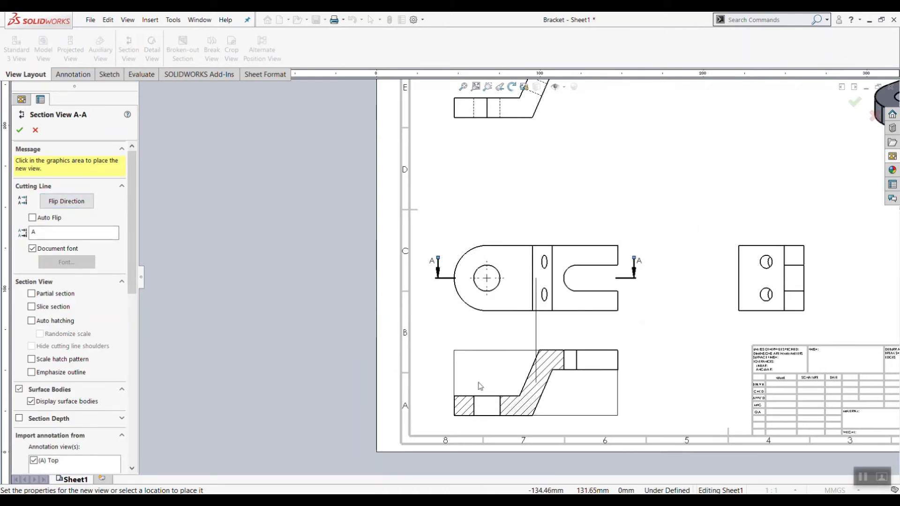
{"action": "left_click", "coordinate": [479, 390]}
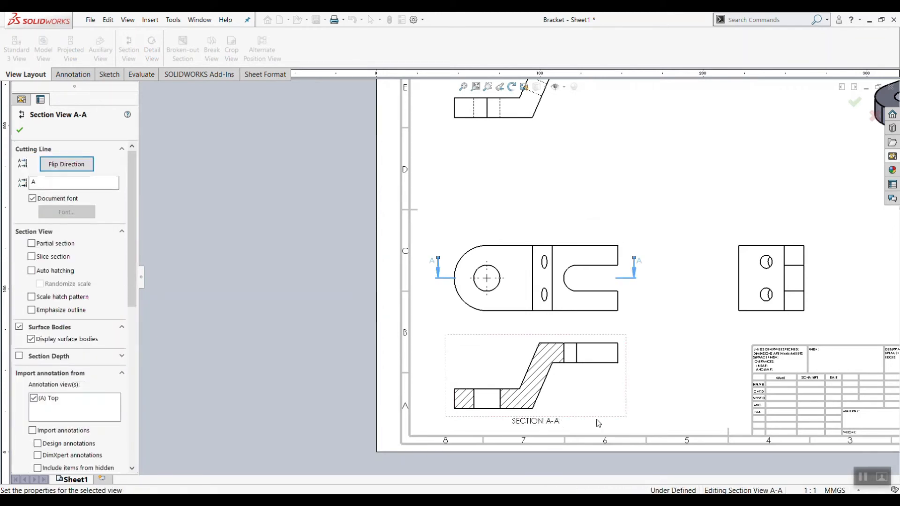
{"action": "scroll", "coordinate": [592, 417], "scroll_direction": "up", "scroll_amount": 2}
{"action": "scroll", "coordinate": [592, 417], "scroll_direction": "down", "scroll_amount": 5}
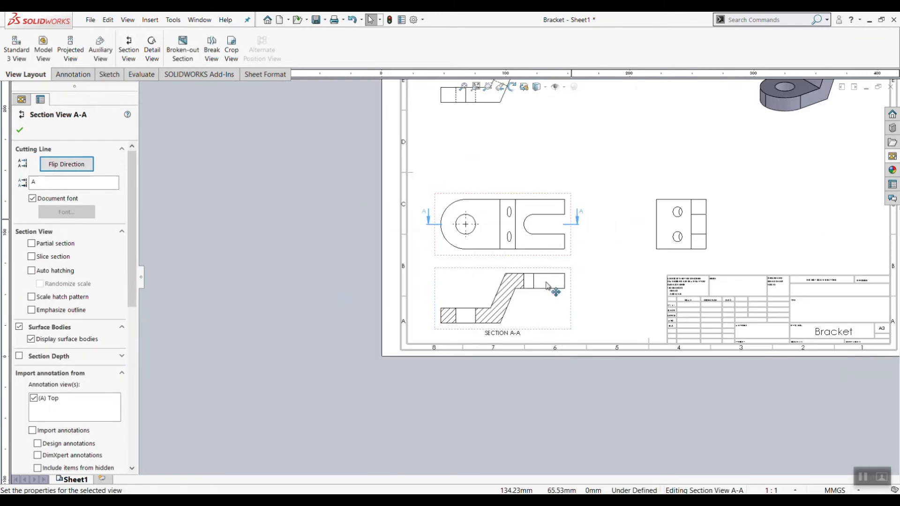
{"action": "scroll", "coordinate": [578, 187], "scroll_direction": "up", "scroll_amount": 1}
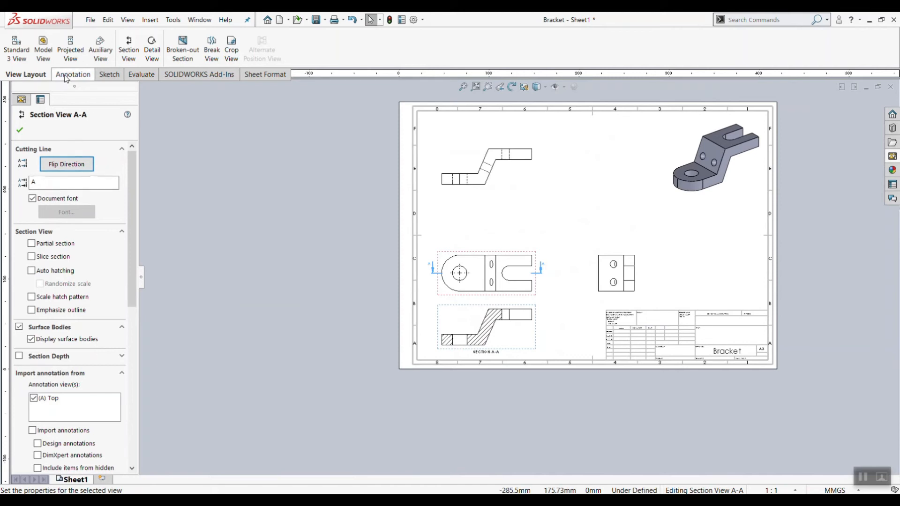
Create an auxiliary view from the top view's sloped edge and place it diagonally down to the right of that view.
{"action": "left_click", "coordinate": [103, 55]}
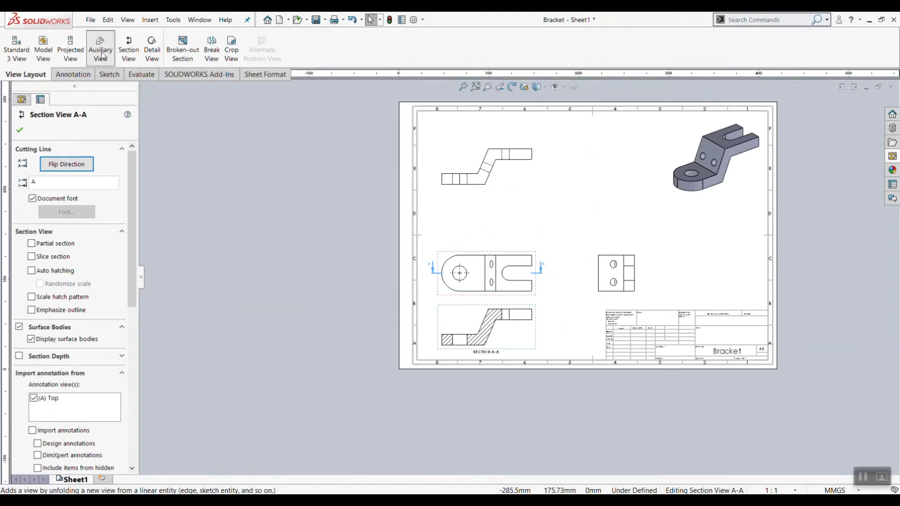
{"action": "scroll", "coordinate": [504, 164], "scroll_direction": "up", "scroll_amount": 1}
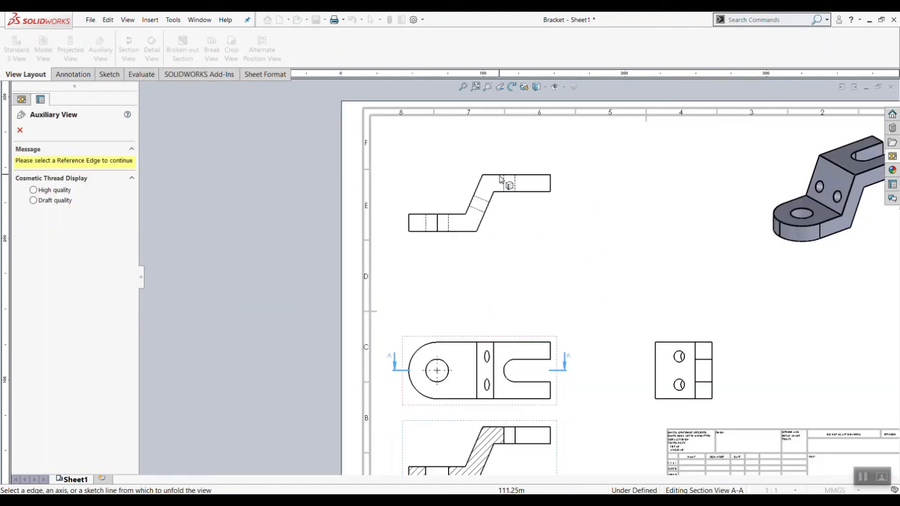
{"action": "left_click", "coordinate": [479, 192]}
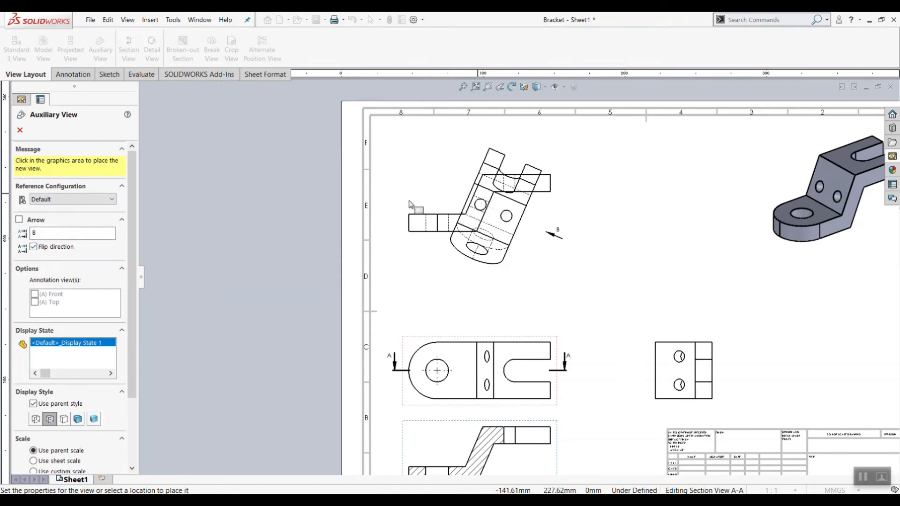
{"action": "left_click", "coordinate": [609, 263]}
{"action": "scroll", "coordinate": [589, 308], "scroll_direction": "down", "scroll_amount": 3}
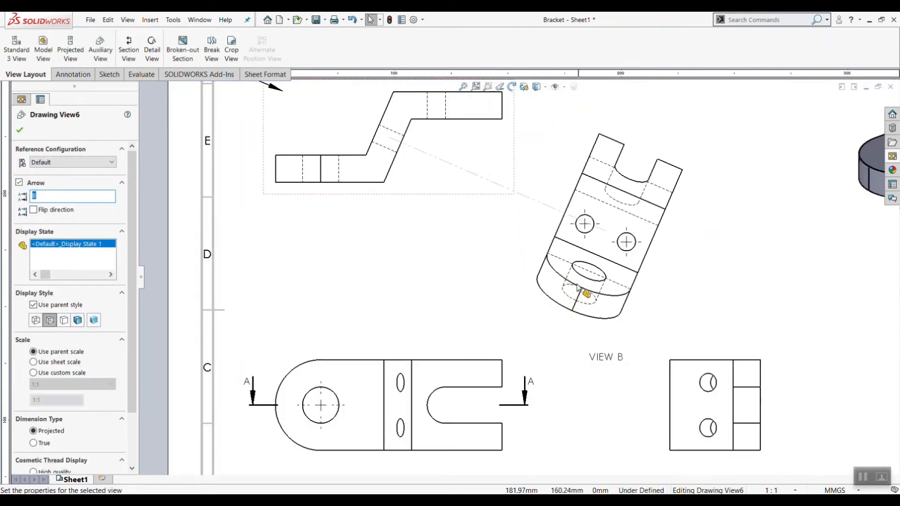
{"action": "key", "text": "f"}
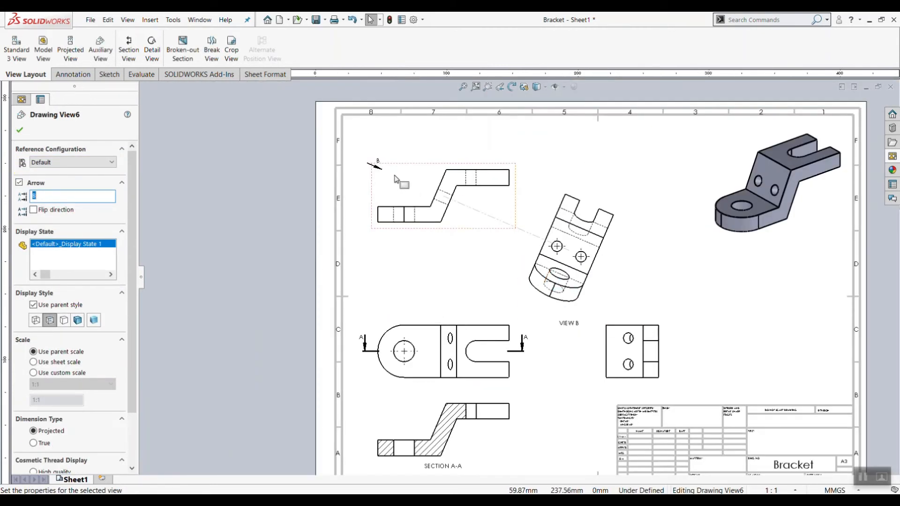
{"action": "scroll", "coordinate": [566, 322], "scroll_direction": "up", "scroll_amount": 3}
{"action": "scroll", "coordinate": [559, 313], "scroll_direction": "down", "scroll_amount": 3}
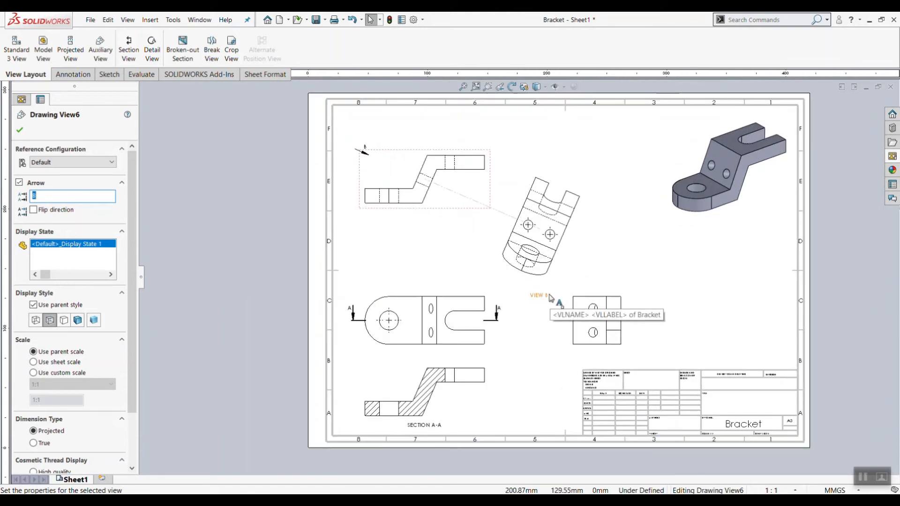
{"action": "scroll", "coordinate": [460, 408], "scroll_direction": "down", "scroll_amount": 2}
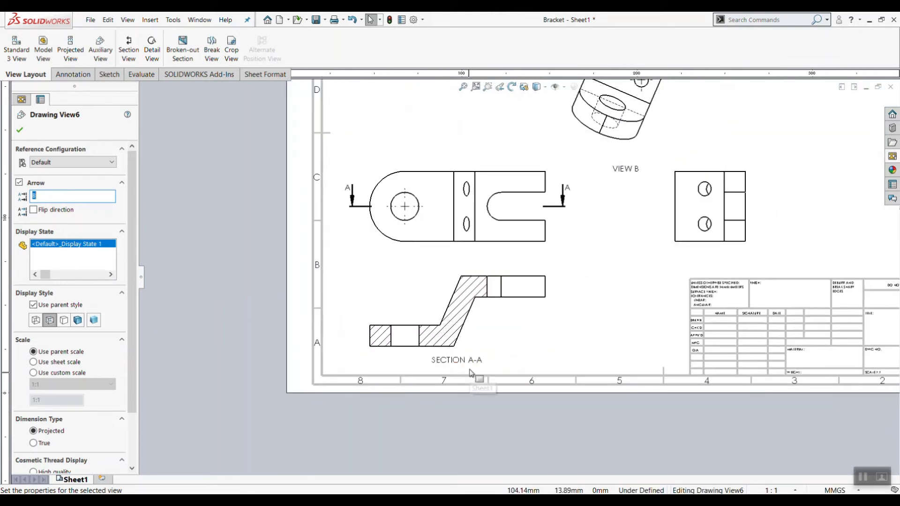
{"action": "scroll", "coordinate": [597, 202], "scroll_direction": "up", "scroll_amount": 3}
{"action": "scroll", "coordinate": [612, 169], "scroll_direction": "down", "scroll_amount": 3}
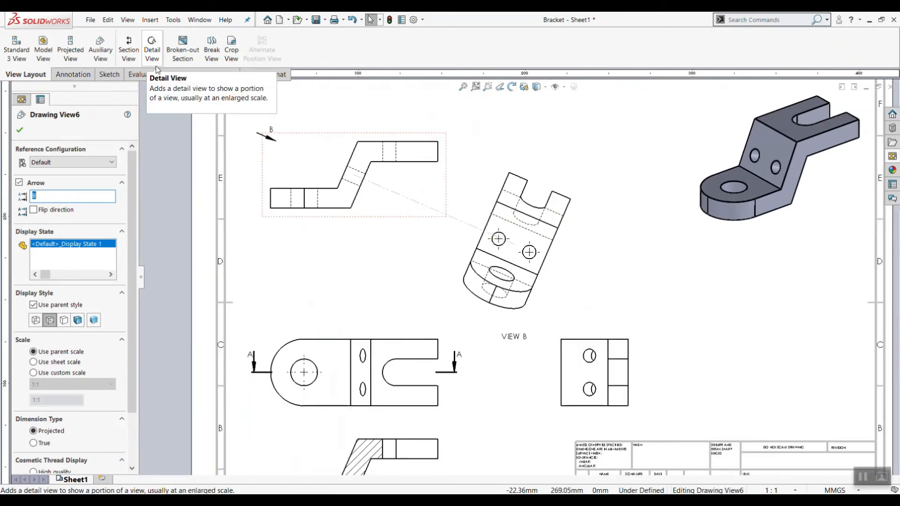
Dimension the top view's overall length between its two end edges, below the profile, with one-decimal (.1) precision.
{"action": "left_click", "coordinate": [72, 75]}
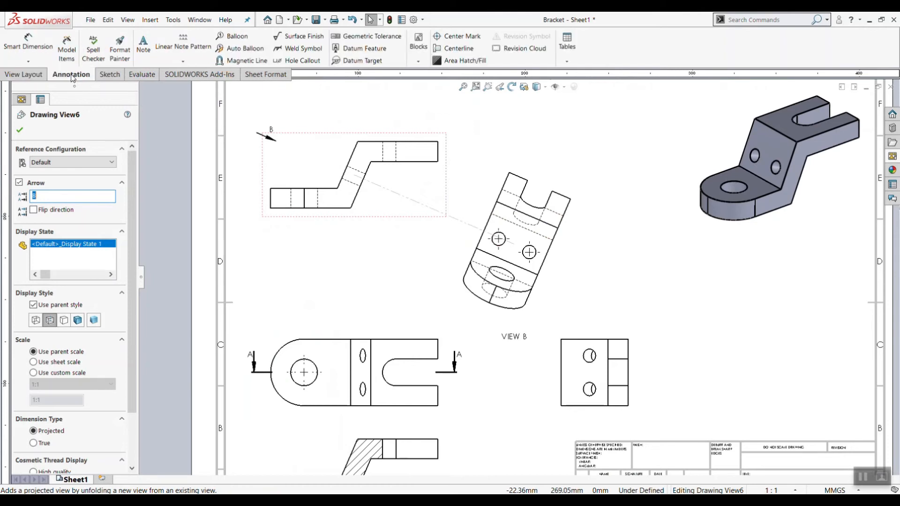
{"action": "left_click", "coordinate": [43, 46]}
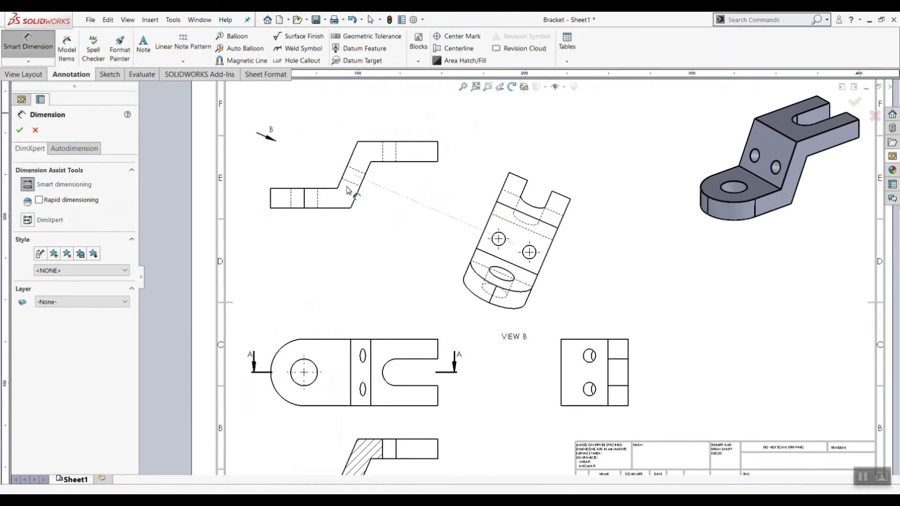
{"action": "left_click", "coordinate": [271, 199]}
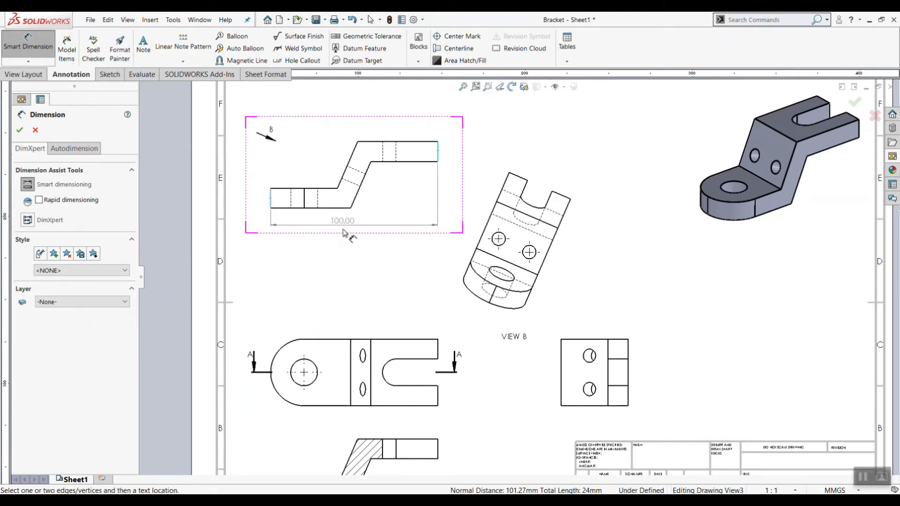
{"action": "left_click", "coordinate": [345, 233]}
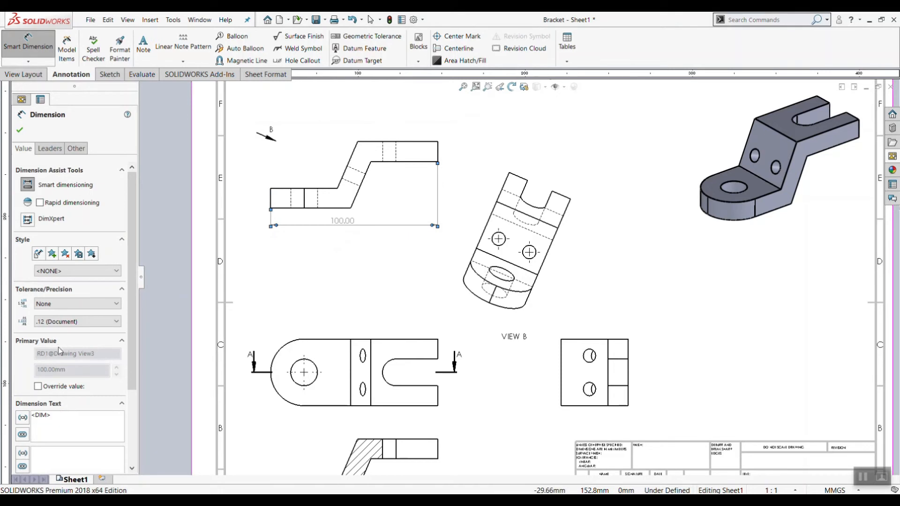
{"action": "left_click", "coordinate": [60, 322]}
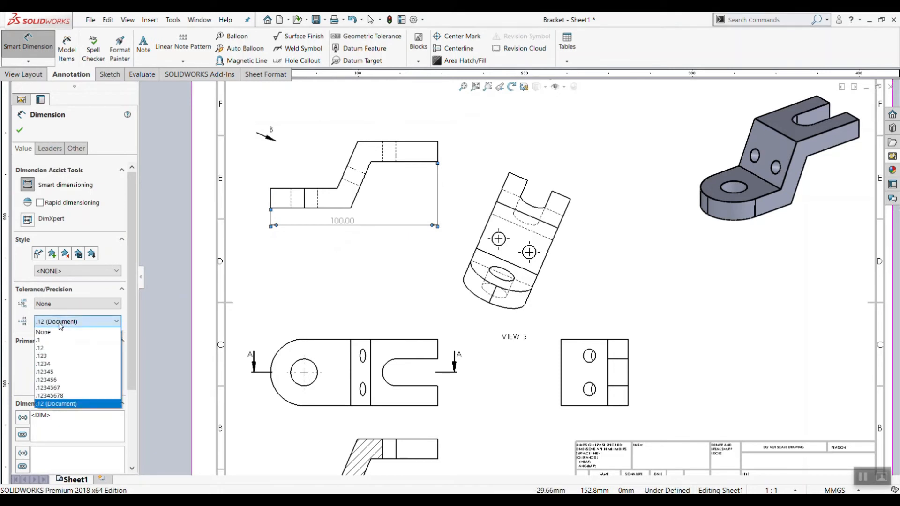
{"action": "left_click", "coordinate": [64, 341]}
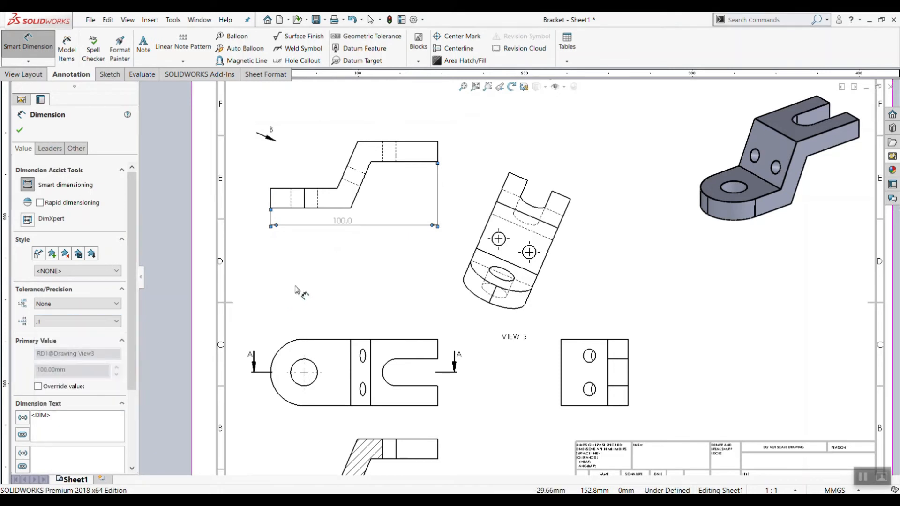
{"action": "left_click", "coordinate": [313, 275]}
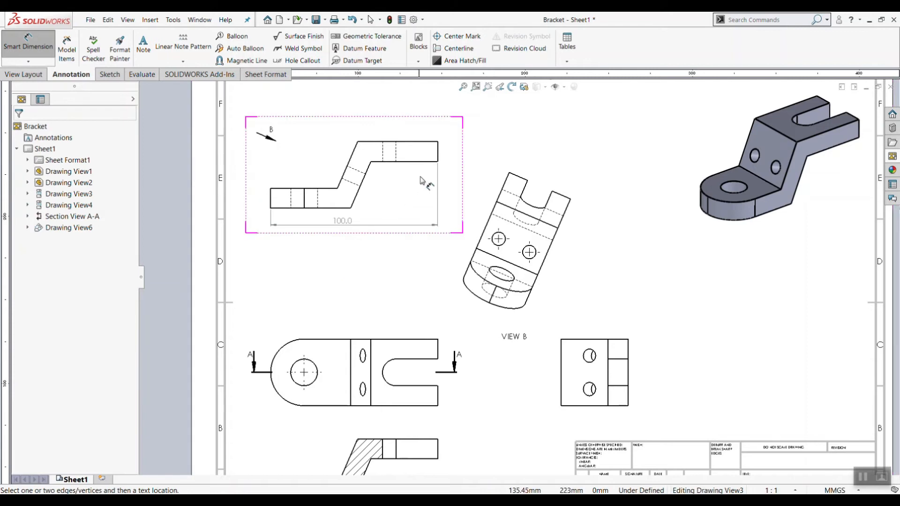
Dimension the thickness of the slotted arm at its right end in the top view, with .1 precision.
{"action": "left_click", "coordinate": [439, 153]}
{"action": "left_click", "coordinate": [454, 155]}
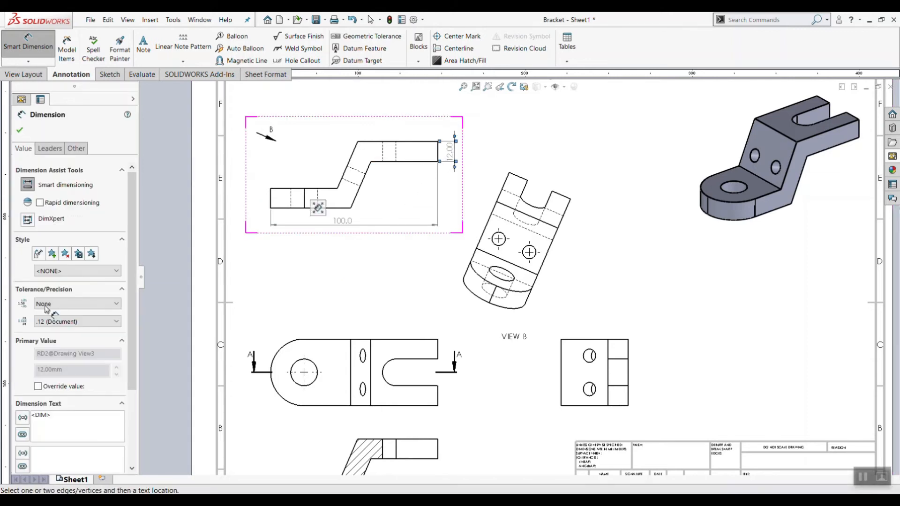
{"action": "left_click", "coordinate": [53, 323]}
{"action": "left_click", "coordinate": [51, 340]}
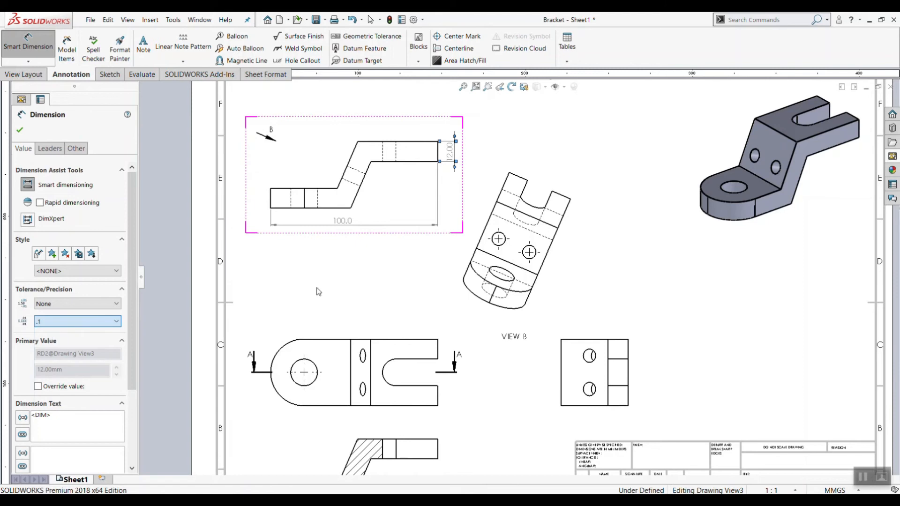
{"action": "key", "text": "Escape"}
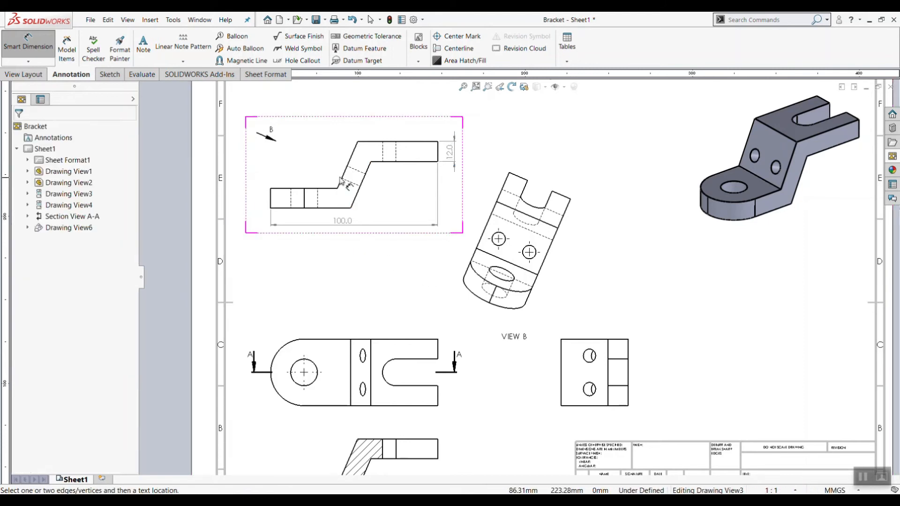
Dimension the length of the slotted arm's lower edge in the top view, with .1 precision.
{"action": "left_click", "coordinate": [409, 163]}
{"action": "left_click", "coordinate": [401, 185]}
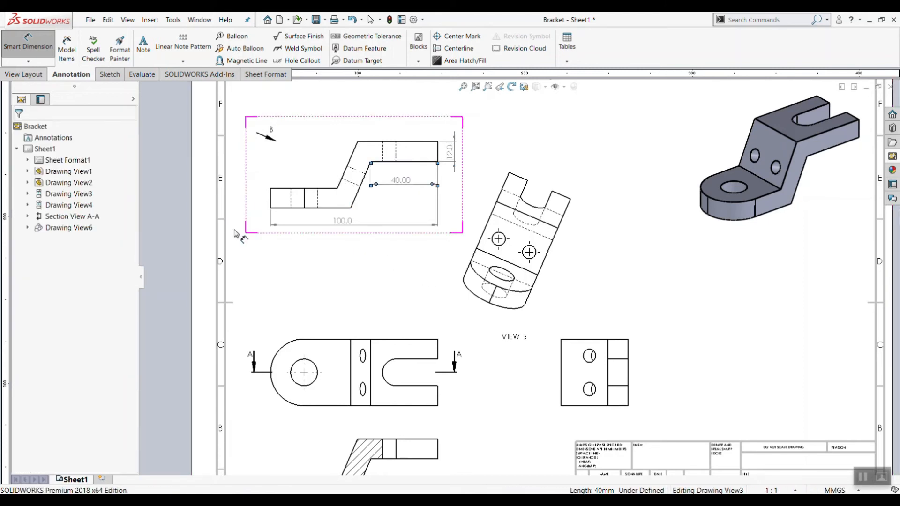
{"action": "left_click", "coordinate": [56, 322]}
{"action": "left_click", "coordinate": [52, 339]}
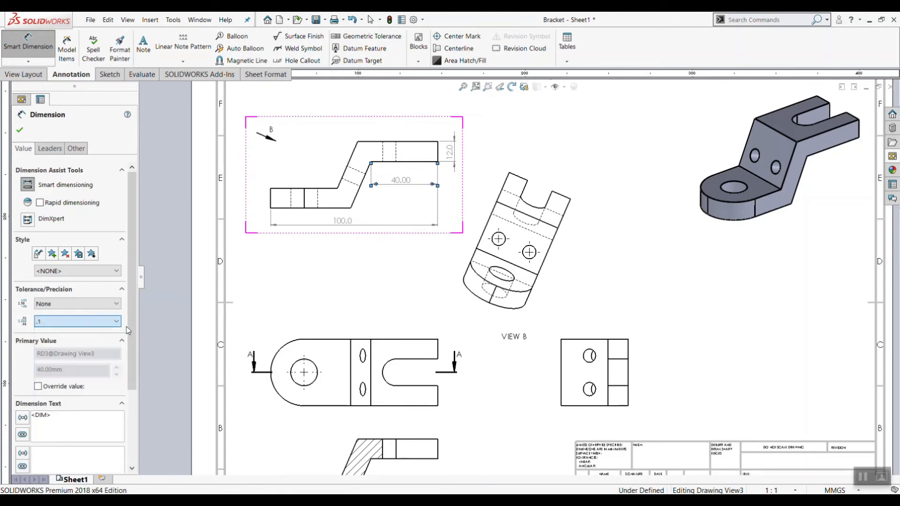
Try to dimension the rounded arm's upper edge directly in the top view, and undo that dimension.
{"action": "left_click", "coordinate": [314, 189]}
{"action": "left_click", "coordinate": [304, 172]}
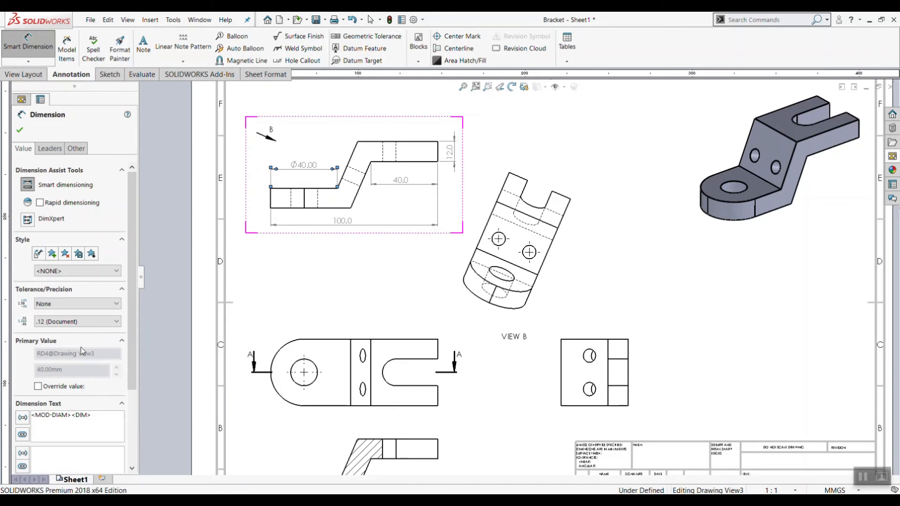
{"action": "key", "text": "ctrl+z"}
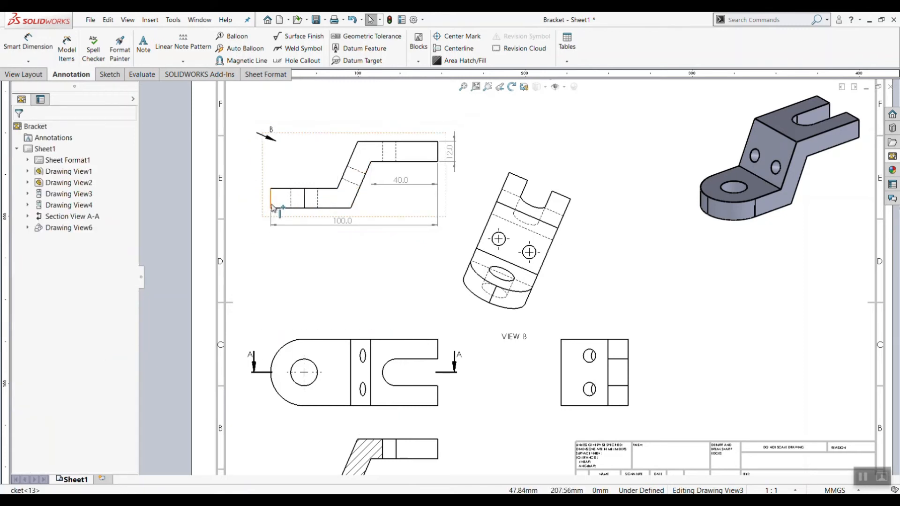
Dimension the rounded arm in the top view from its left end edge to the bend's inner corner, with .1 precision.
{"action": "left_click", "coordinate": [286, 198]}
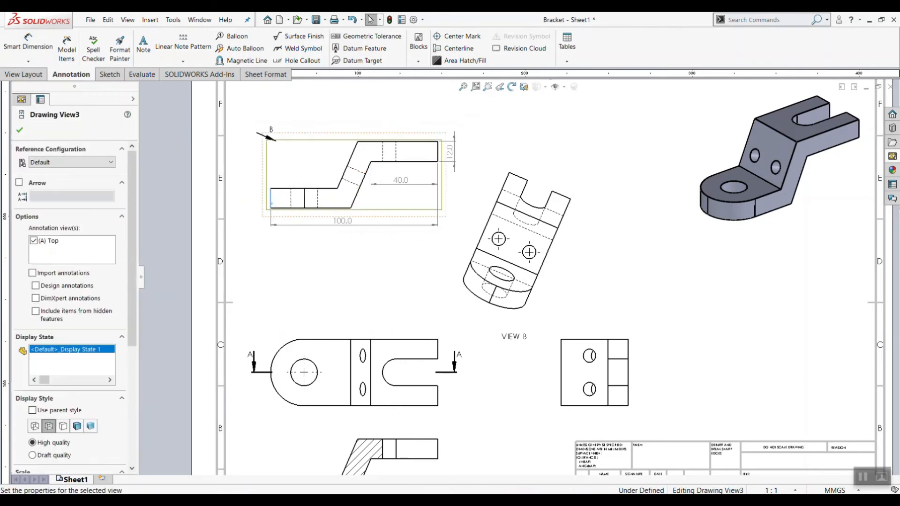
{"action": "left_click", "coordinate": [337, 188]}
{"action": "left_click", "coordinate": [28, 46]}
{"action": "left_click", "coordinate": [272, 201]}
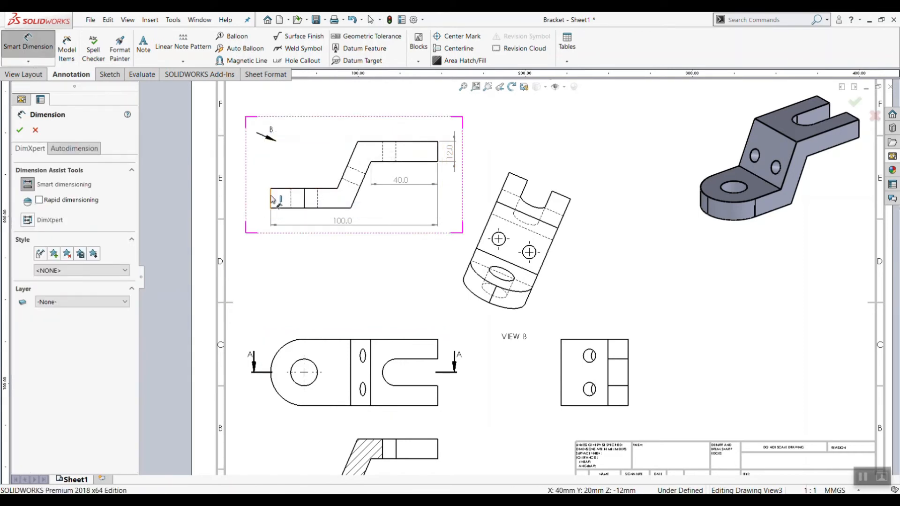
{"action": "left_click", "coordinate": [338, 188]}
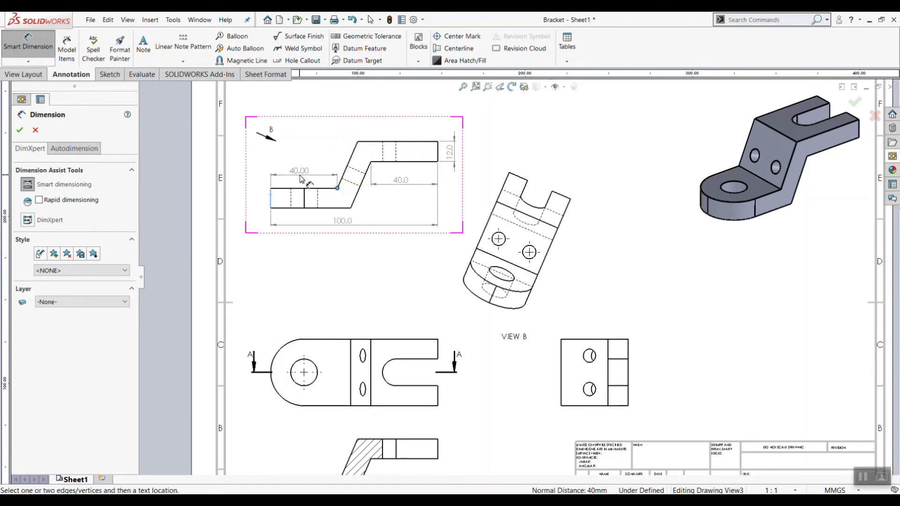
{"action": "left_click", "coordinate": [307, 177]}
{"action": "left_click", "coordinate": [62, 322]}
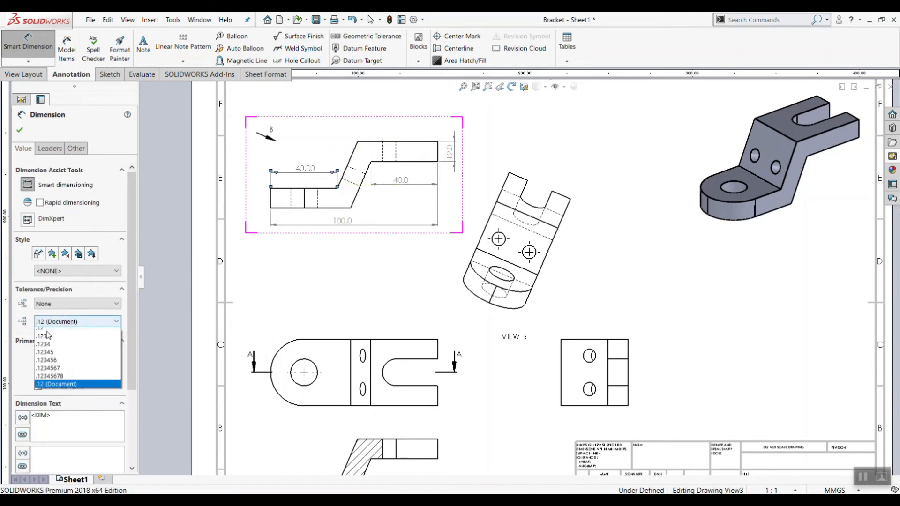
{"action": "left_click", "coordinate": [42, 341]}
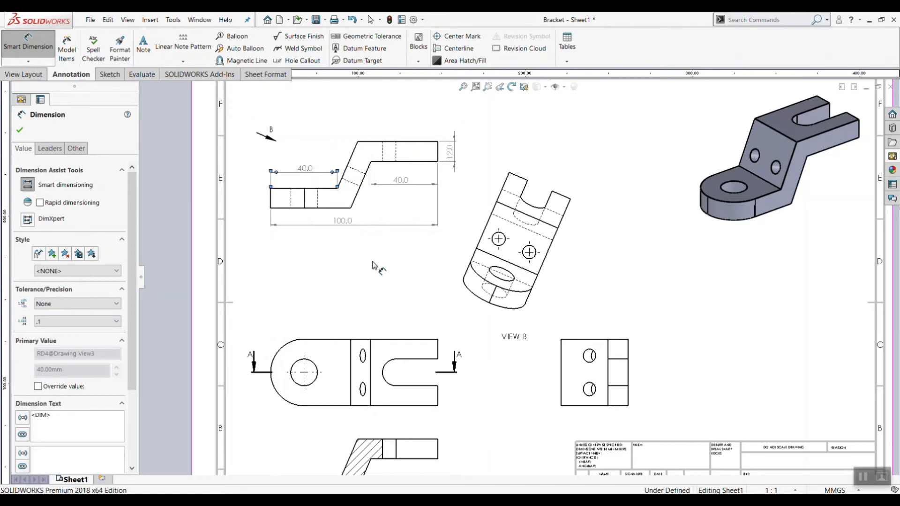
Add a centerline to the round hole in Section A-A, between the hole's two side edges.
{"action": "key", "text": "f"}
{"action": "scroll", "coordinate": [519, 328], "scroll_direction": "down", "scroll_amount": 2}
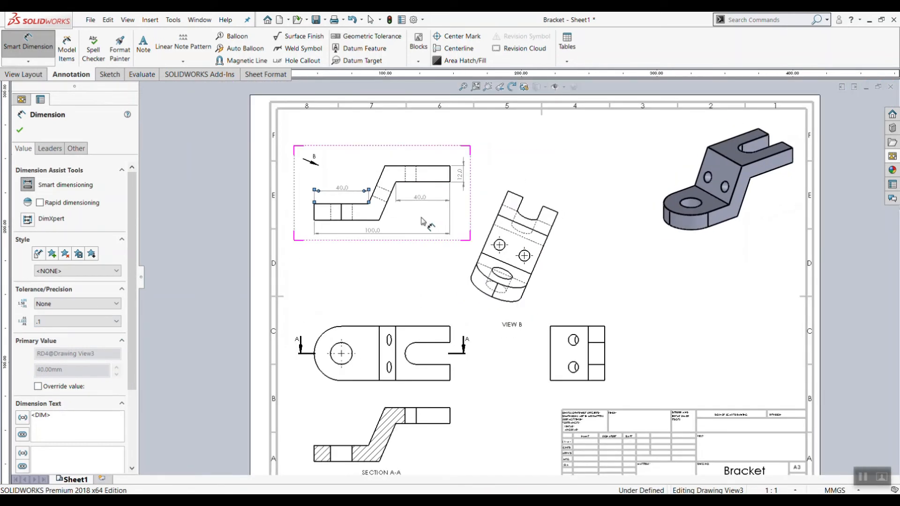
{"action": "scroll", "coordinate": [467, 416], "scroll_direction": "up", "scroll_amount": 4}
{"action": "scroll", "coordinate": [467, 416], "scroll_direction": "down", "scroll_amount": 5}
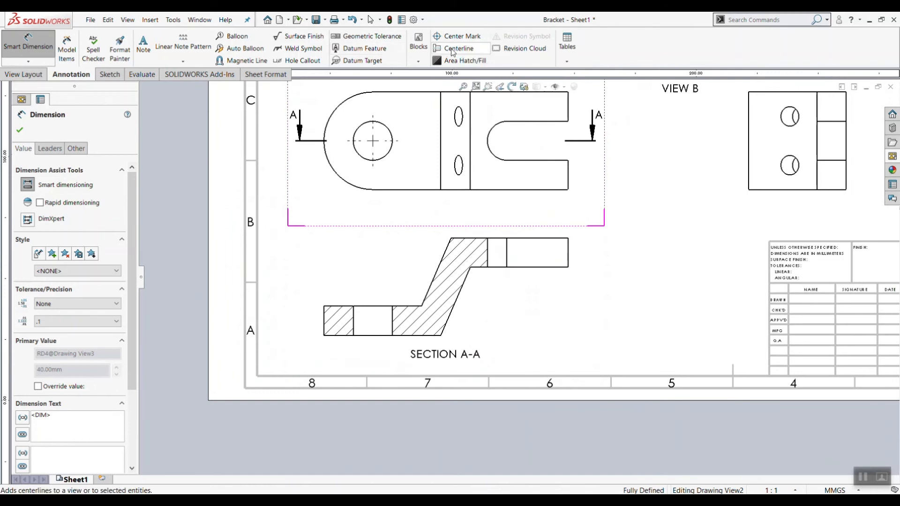
{"action": "left_click", "coordinate": [446, 49]}
{"action": "scroll", "coordinate": [370, 328], "scroll_direction": "down", "scroll_amount": 3}
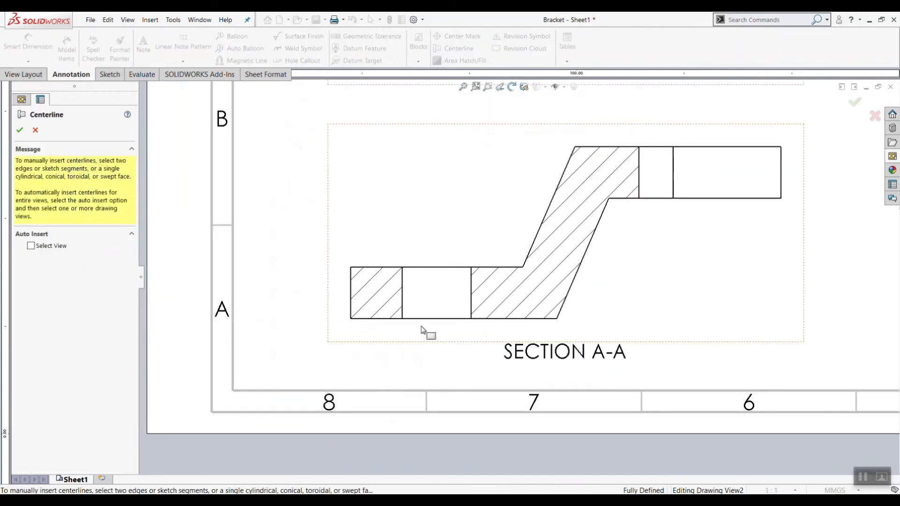
{"action": "left_click", "coordinate": [472, 291]}
{"action": "left_click", "coordinate": [403, 289]}
{"action": "scroll", "coordinate": [468, 322], "scroll_direction": "up", "scroll_amount": 5}
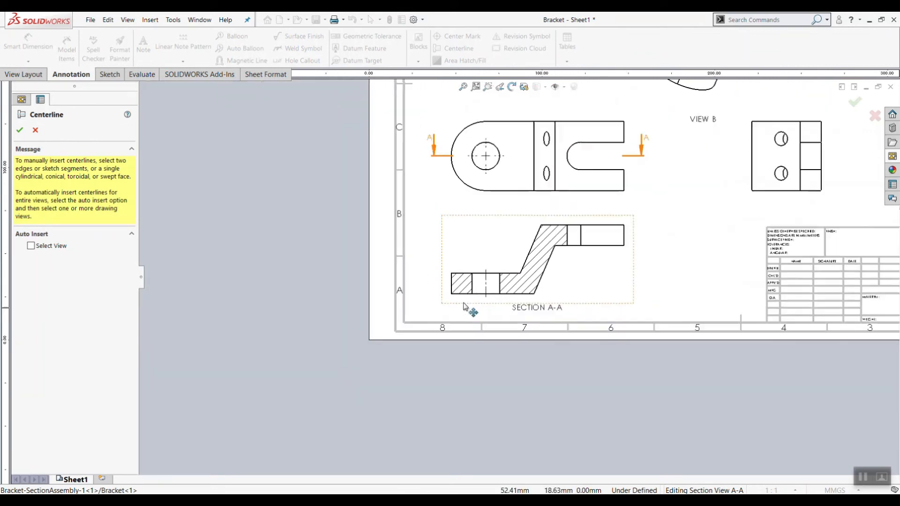
{"action": "scroll", "coordinate": [573, 347], "scroll_direction": "down", "scroll_amount": 2}
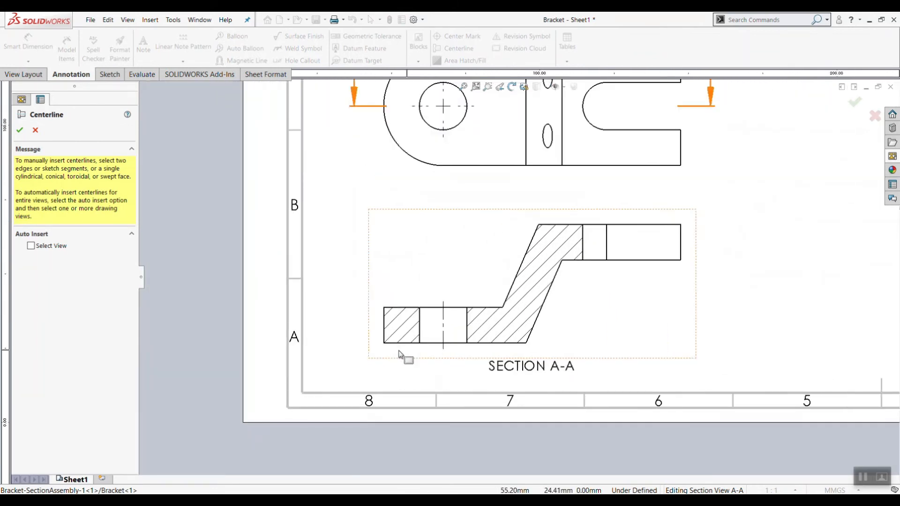
{"action": "scroll", "coordinate": [401, 357], "scroll_direction": "up", "scroll_amount": 6}
{"action": "scroll", "coordinate": [493, 272], "scroll_direction": "down", "scroll_amount": 8}
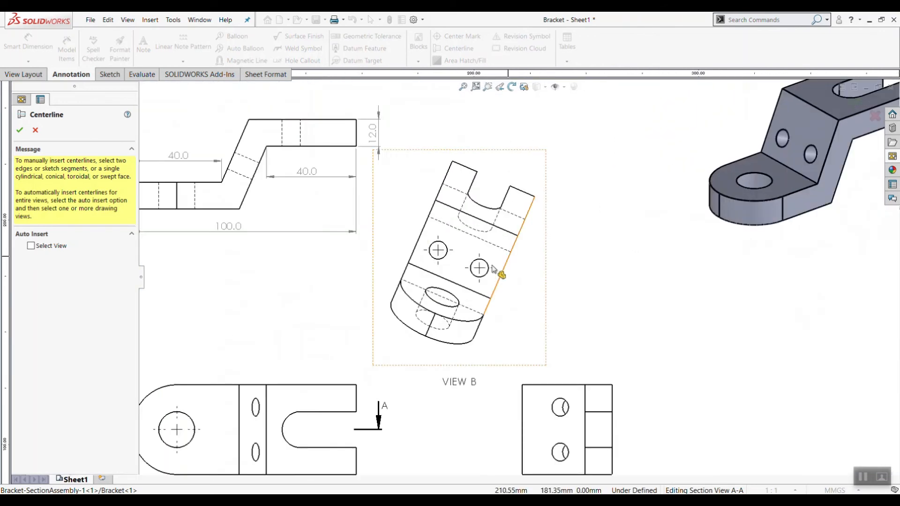
{"action": "scroll", "coordinate": [433, 257], "scroll_direction": "up", "scroll_amount": 3}
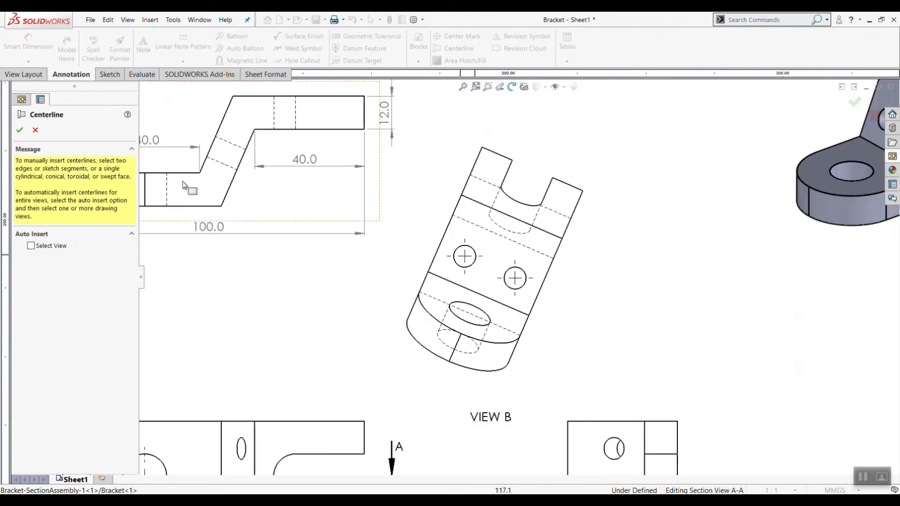
{"action": "left_click", "coordinate": [36, 130]}
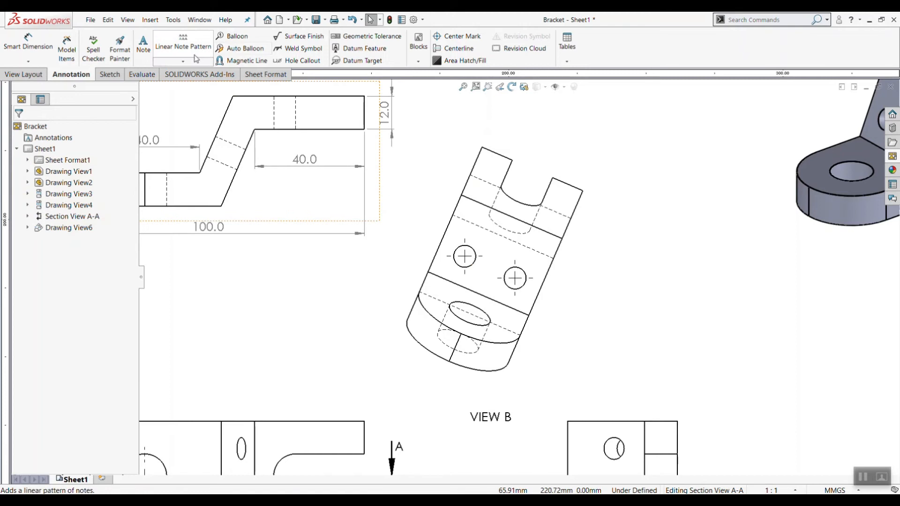
Add a lengthwise centerline midway between the two long outer edges of the bracket in View B.
{"action": "left_click", "coordinate": [457, 49]}
{"action": "left_click", "coordinate": [449, 235]}
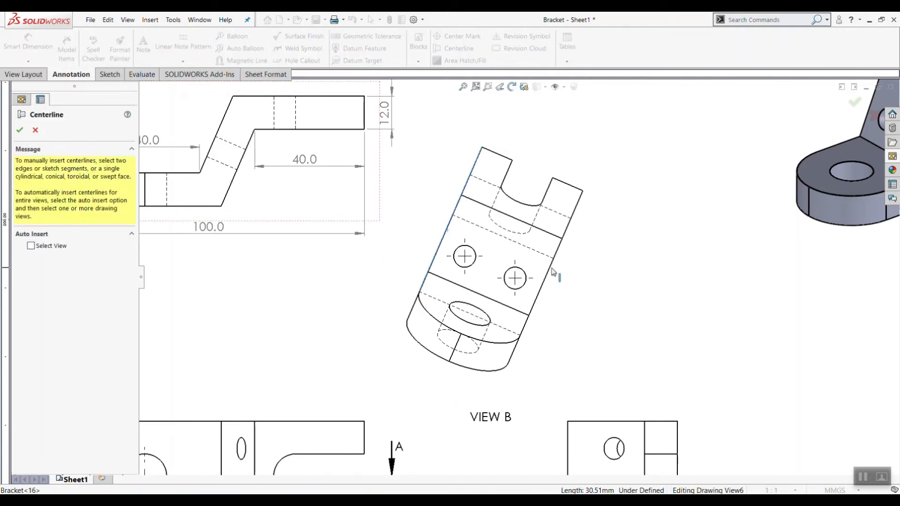
{"action": "left_click", "coordinate": [551, 269]}
{"action": "scroll", "coordinate": [520, 281], "scroll_direction": "down", "scroll_amount": 3}
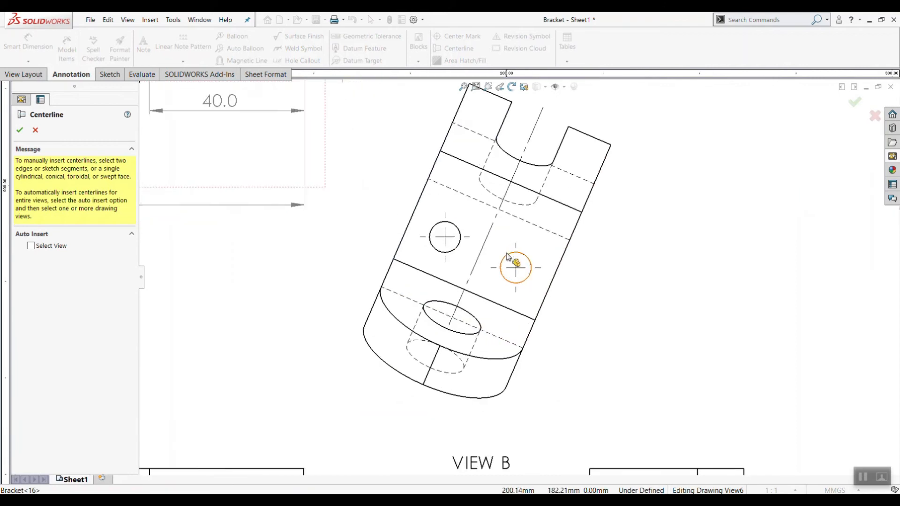
{"action": "left_click", "coordinate": [19, 130]}
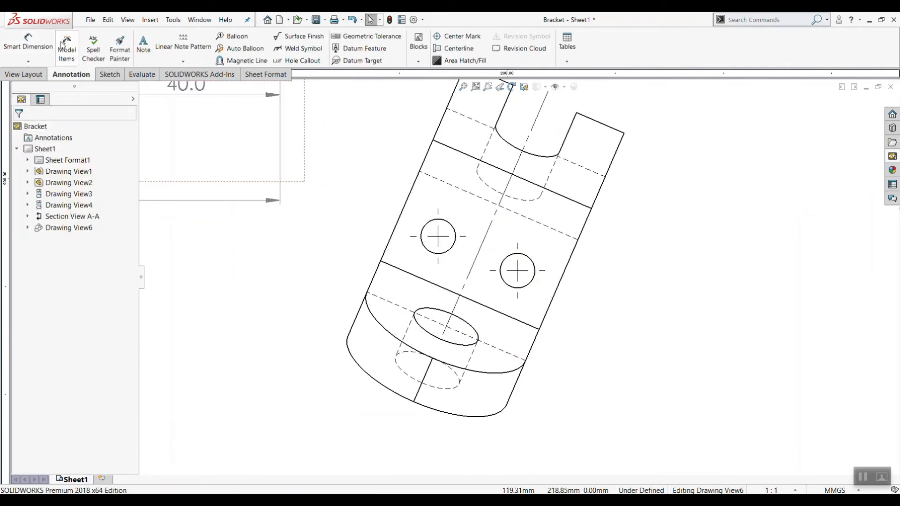
{"action": "left_click", "coordinate": [29, 43]}
{"action": "left_click", "coordinate": [449, 221]}
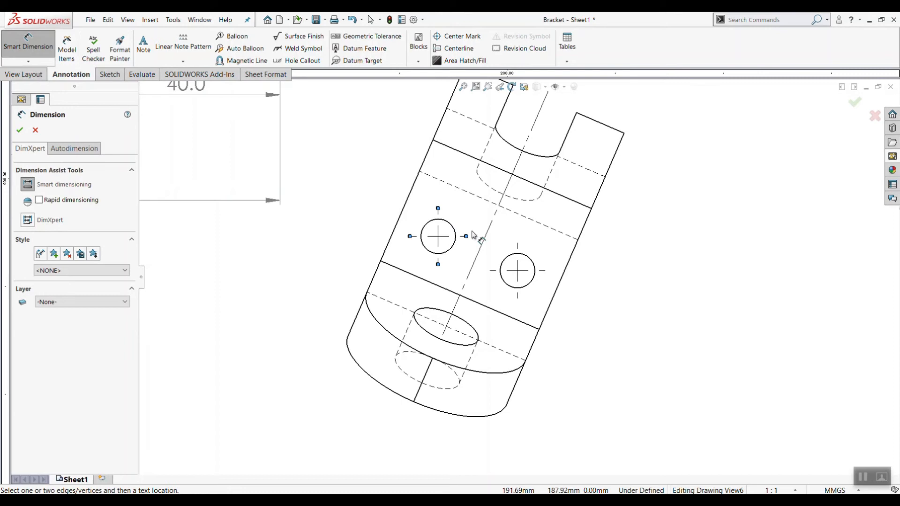
{"action": "left_click", "coordinate": [486, 245]}
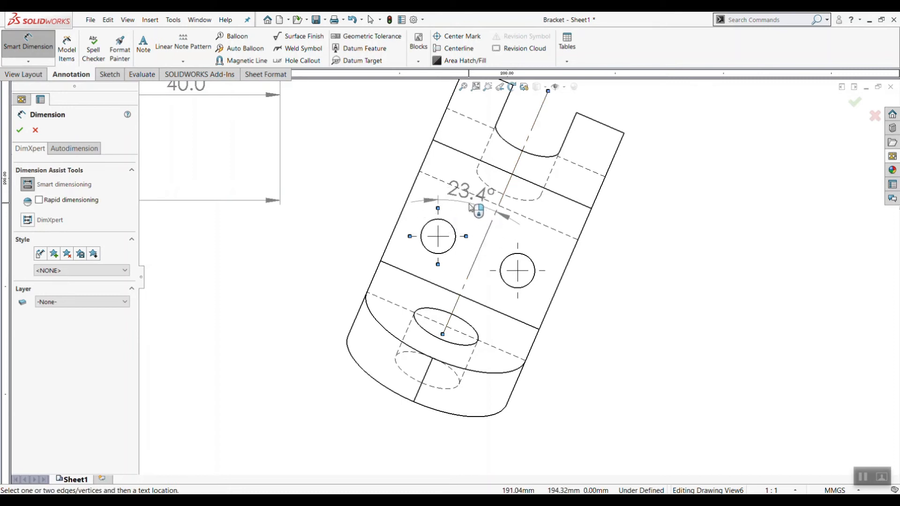
{"action": "key", "text": "Escape"}
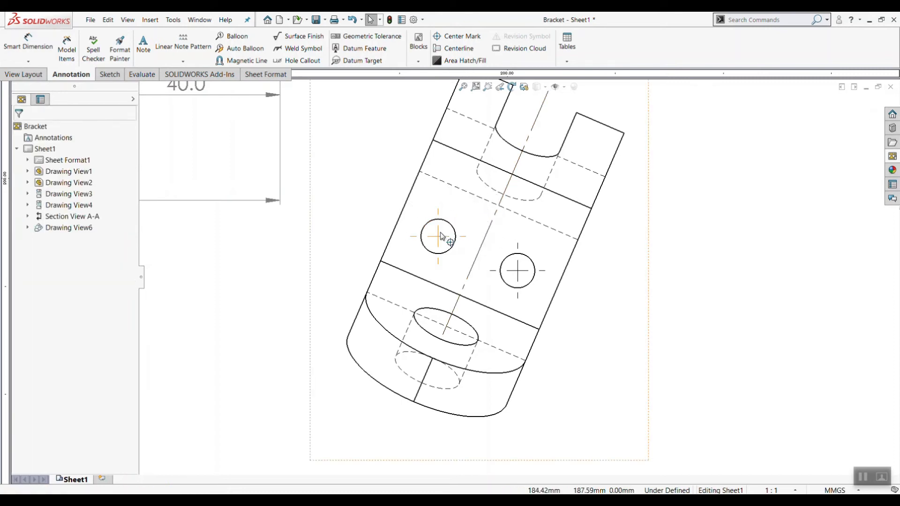
Delete the existing center marks from the two small holes in View B.
{"action": "left_click", "coordinate": [437, 231]}
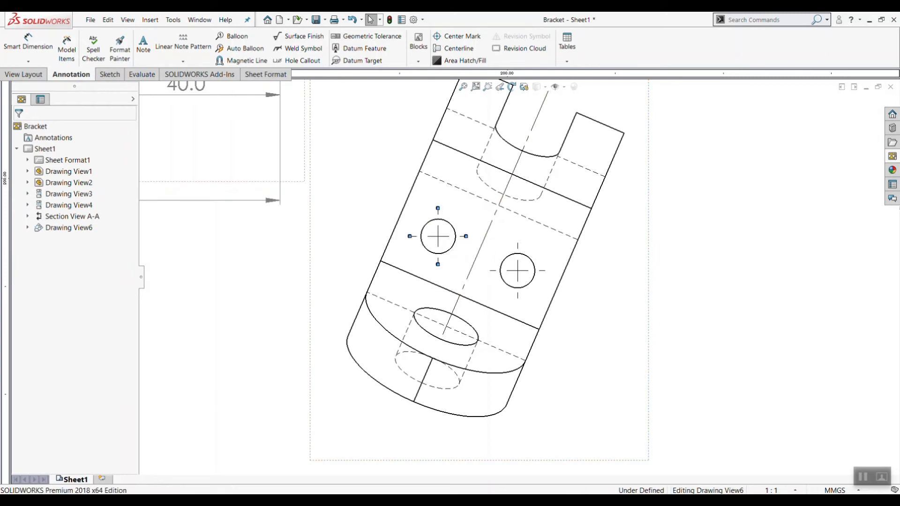
{"action": "key", "text": "Delete"}
{"action": "left_click", "coordinate": [517, 267]}
{"action": "key", "text": "Delete"}
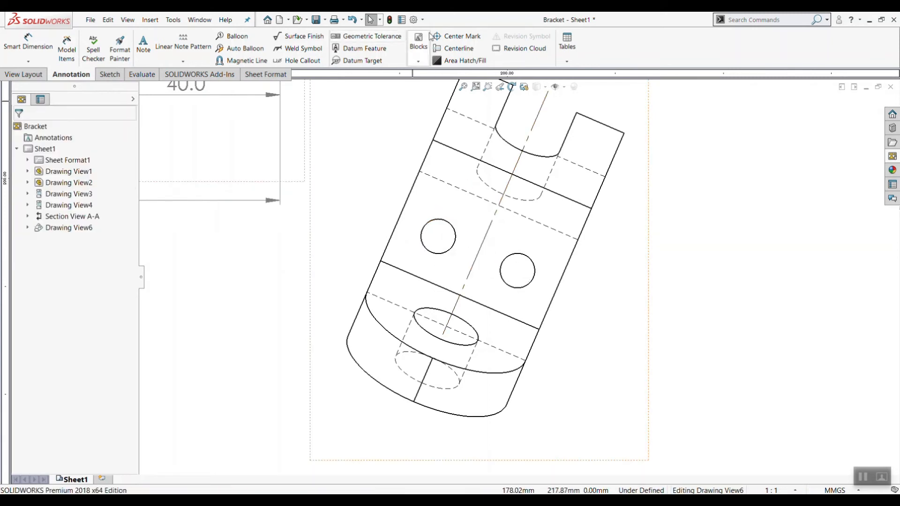
Add new center marks to both small holes in View B, using the document default display and a 0° angle.
{"action": "left_click", "coordinate": [453, 36]}
{"action": "left_click", "coordinate": [452, 227]}
{"action": "left_click", "coordinate": [529, 258]}
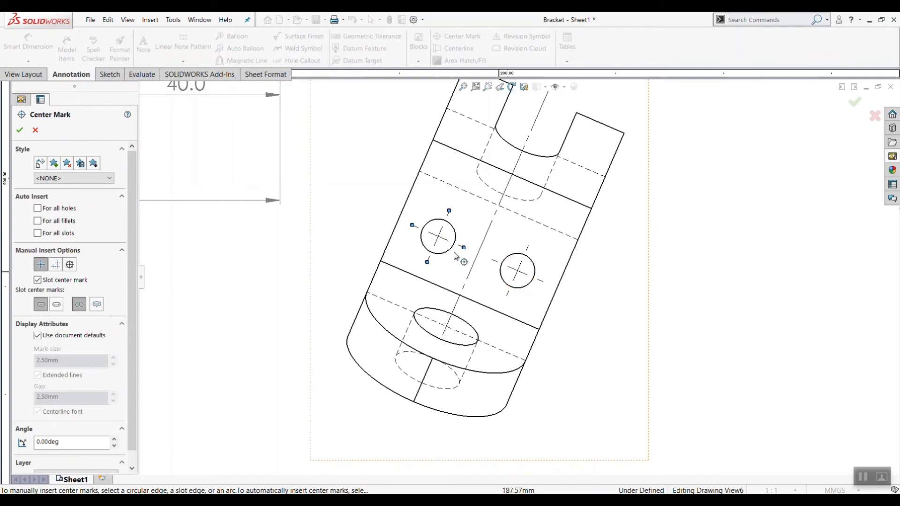
{"action": "left_click", "coordinate": [19, 130]}
Dimension the center distance between View B's two small holes, placed above the view, and the diameter of the right one.
{"action": "left_click", "coordinate": [29, 44]}
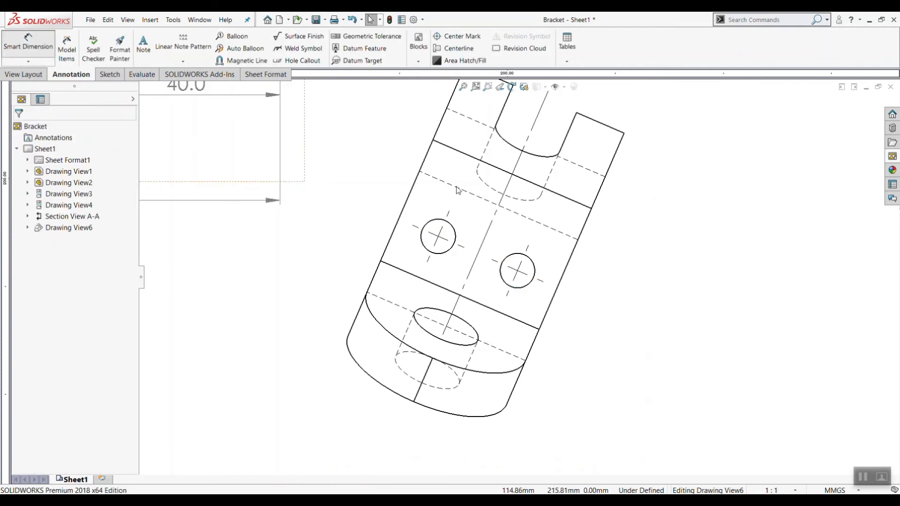
{"action": "left_click", "coordinate": [450, 216]}
{"action": "left_click", "coordinate": [528, 254]}
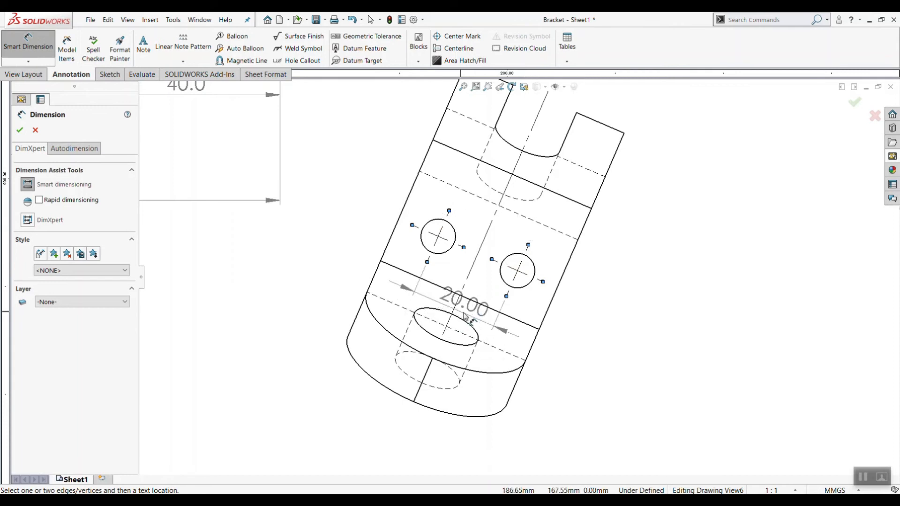
{"action": "scroll", "coordinate": [519, 276], "scroll_direction": "up", "scroll_amount": 3}
{"action": "left_click", "coordinate": [551, 141]}
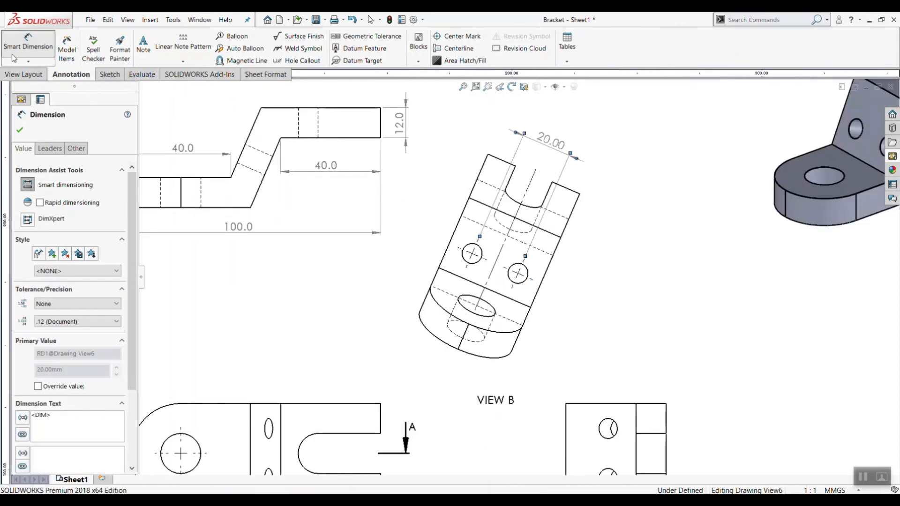
{"action": "left_click", "coordinate": [529, 273]}
{"action": "left_click", "coordinate": [604, 248]}
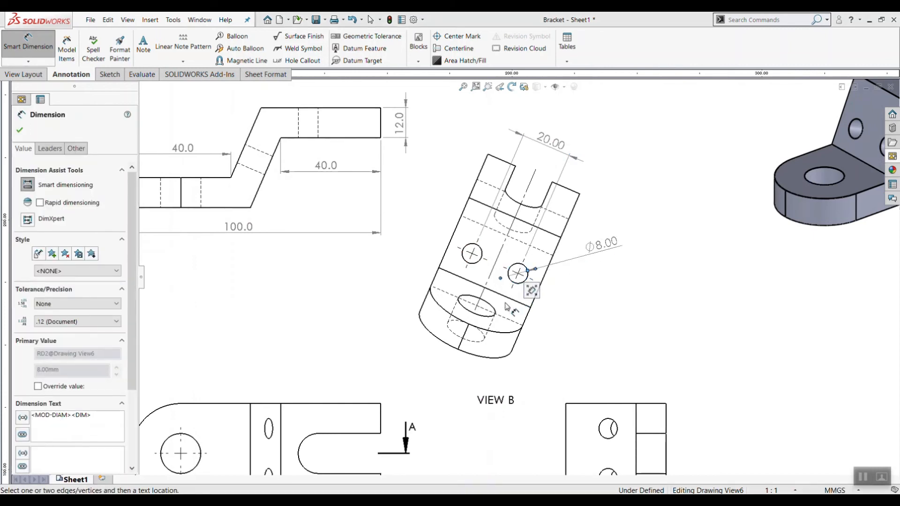
Dimension the distance from the upper solid bend line to the left small hole's center in View B, placed beside the view.
{"action": "scroll", "coordinate": [575, 274], "scroll_direction": "down", "scroll_amount": 2}
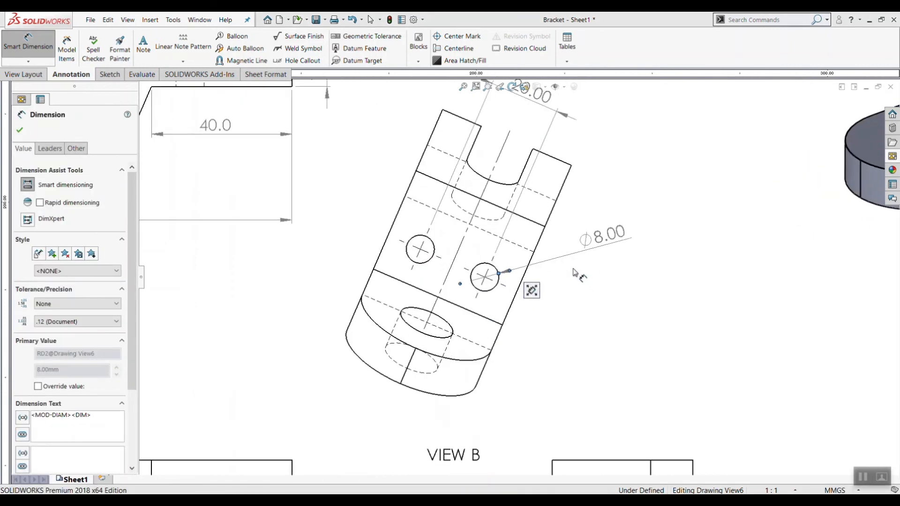
{"action": "left_click", "coordinate": [535, 223]}
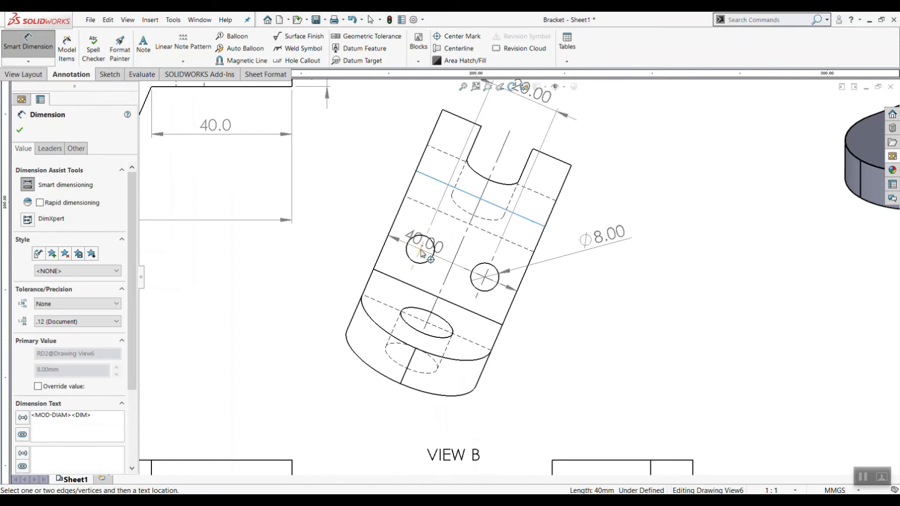
{"action": "left_click", "coordinate": [420, 253]}
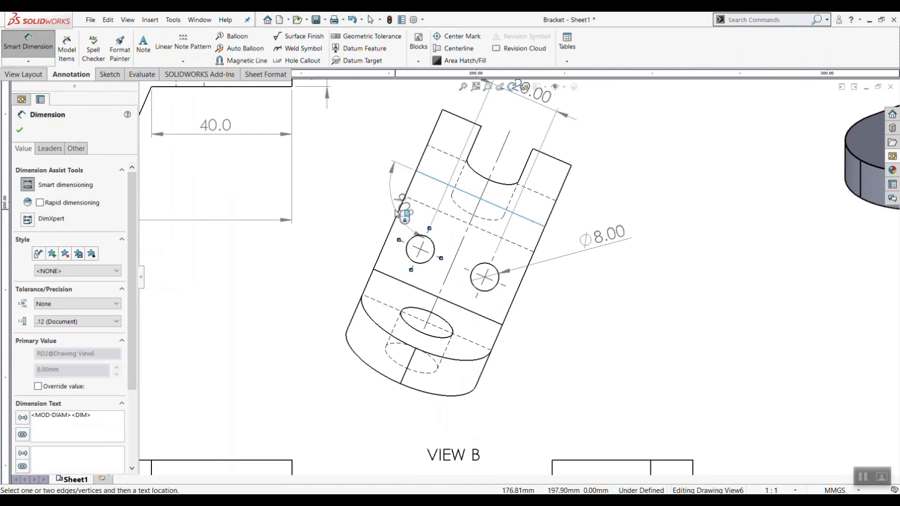
{"action": "scroll", "coordinate": [395, 214], "scroll_direction": "down", "scroll_amount": 1}
{"action": "key", "text": "Escape"}
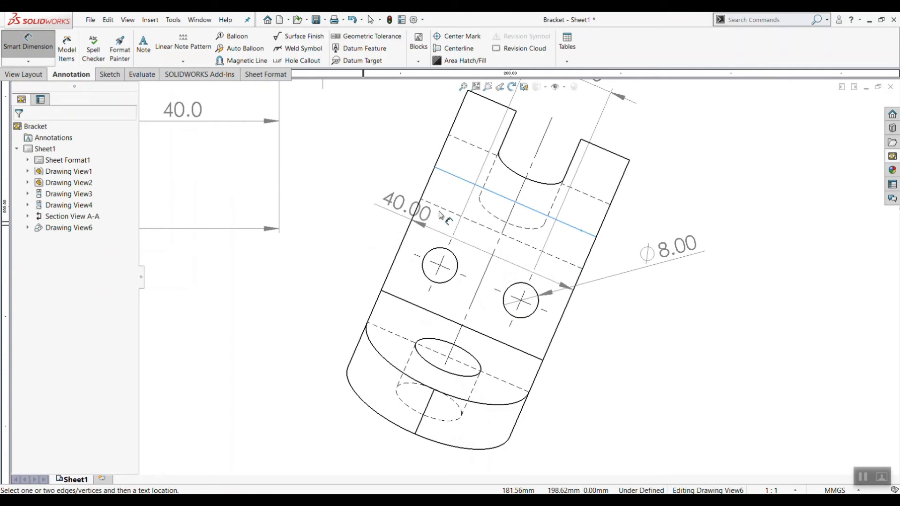
{"action": "left_click", "coordinate": [413, 249]}
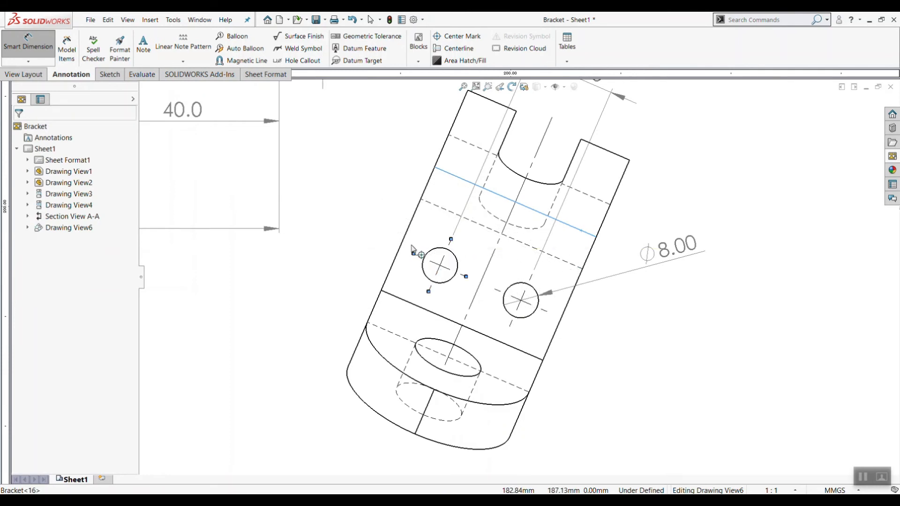
{"action": "left_click", "coordinate": [382, 205]}
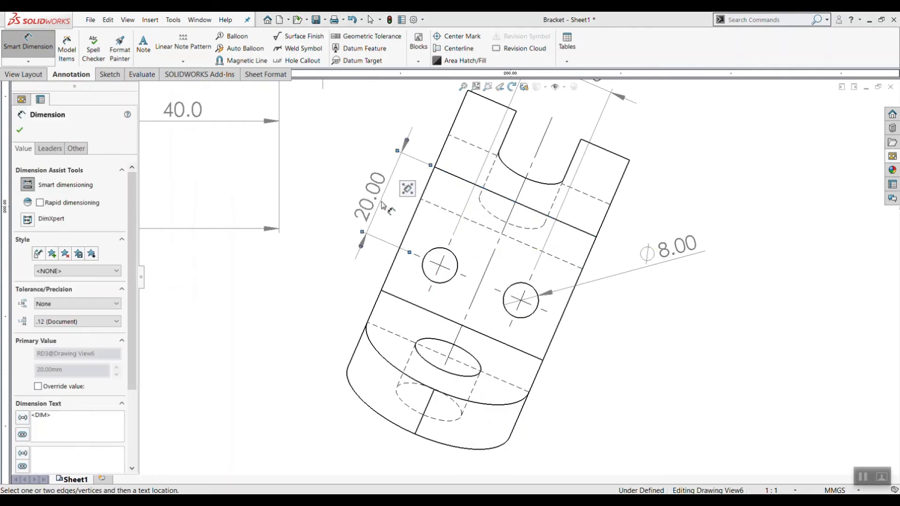
Start Autodimension on the right-side projected view beside the top view, set to dimension selected entities.
{"action": "key", "text": "f"}
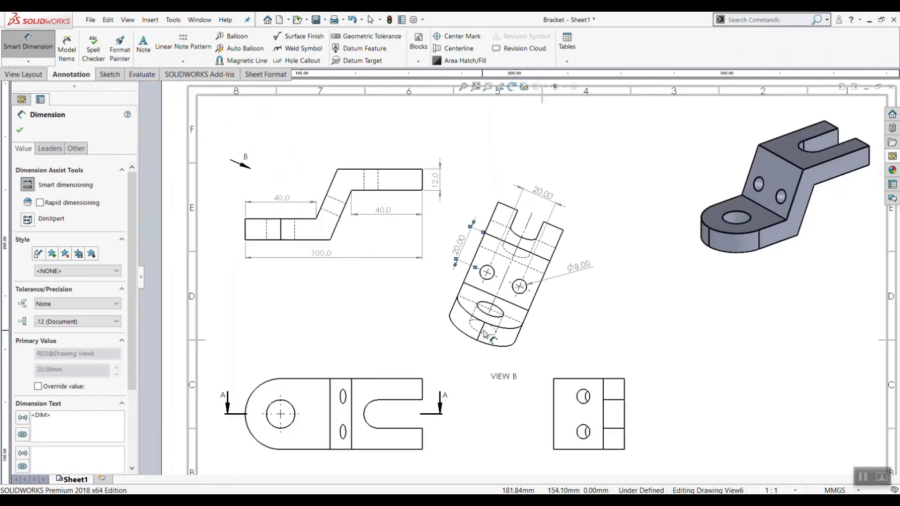
{"action": "key", "text": "f"}
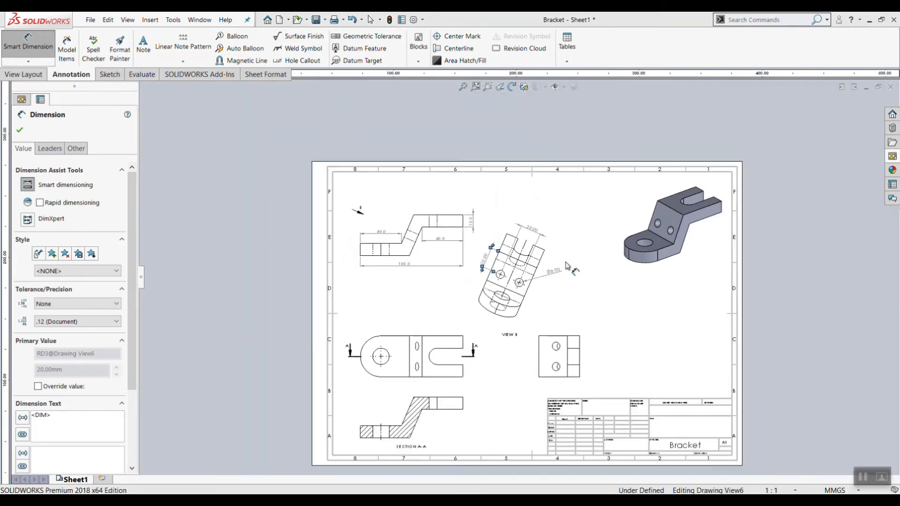
{"action": "scroll", "coordinate": [607, 379], "scroll_direction": "down", "scroll_amount": 3}
{"action": "scroll", "coordinate": [602, 363], "scroll_direction": "up", "scroll_amount": 3}
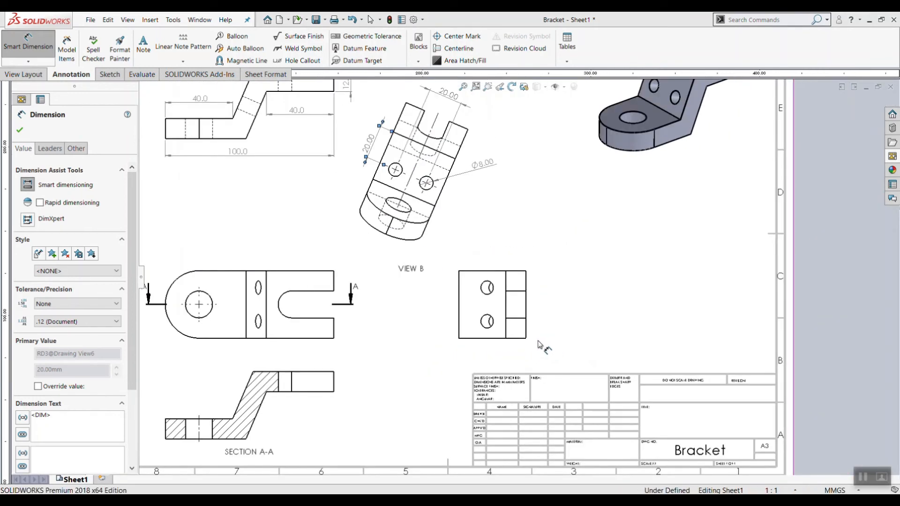
{"action": "key", "text": "Escape"}
{"action": "left_click", "coordinate": [490, 287]}
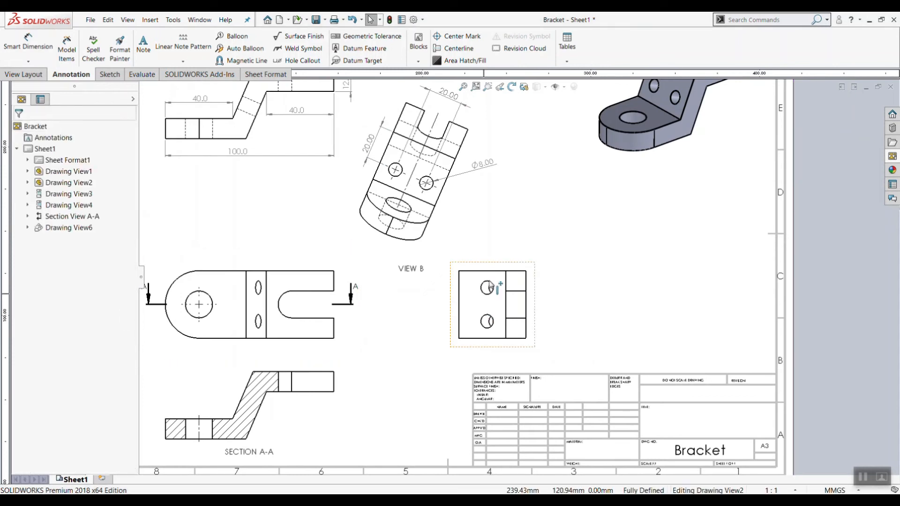
{"action": "left_click", "coordinate": [493, 266]}
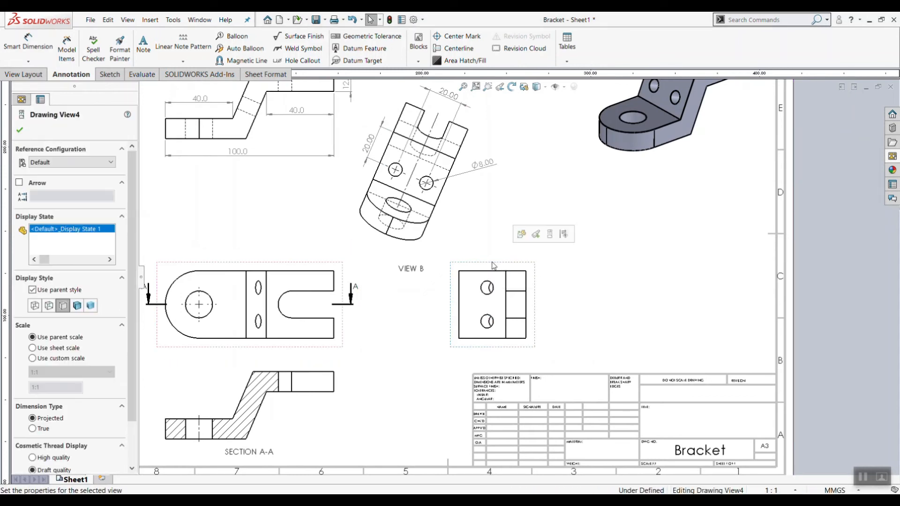
{"action": "left_click", "coordinate": [28, 43]}
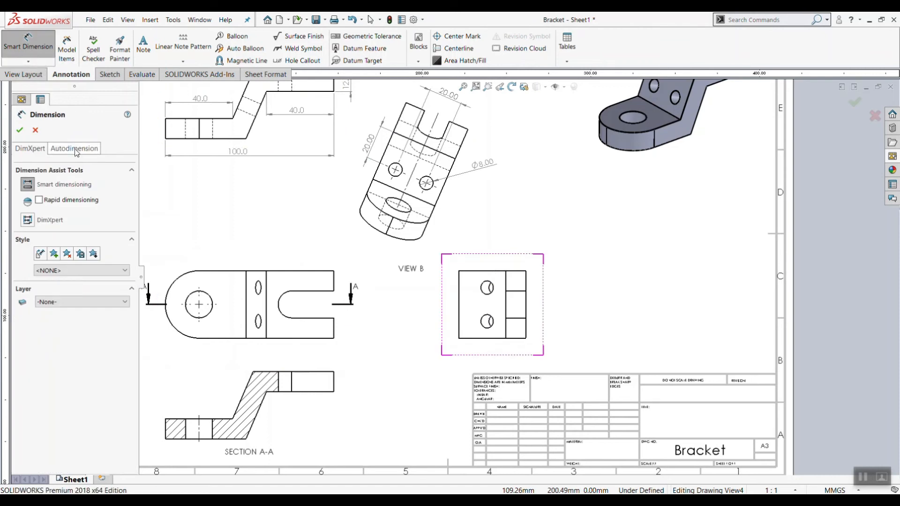
{"action": "left_click", "coordinate": [75, 150]}
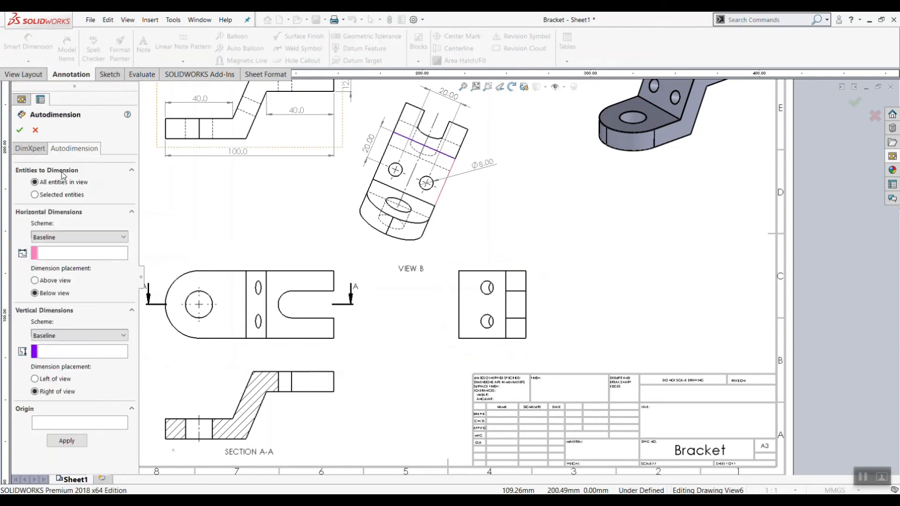
{"action": "left_click", "coordinate": [35, 195]}
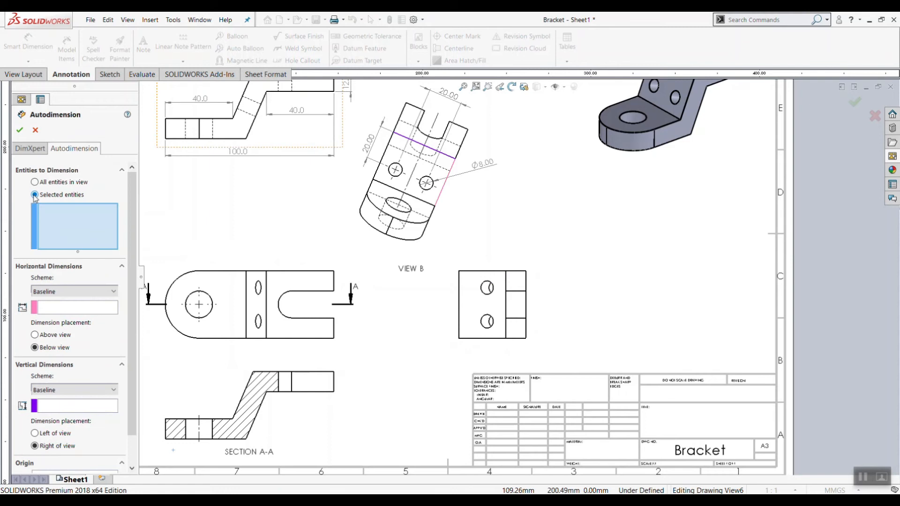
{"action": "left_click", "coordinate": [495, 266]}
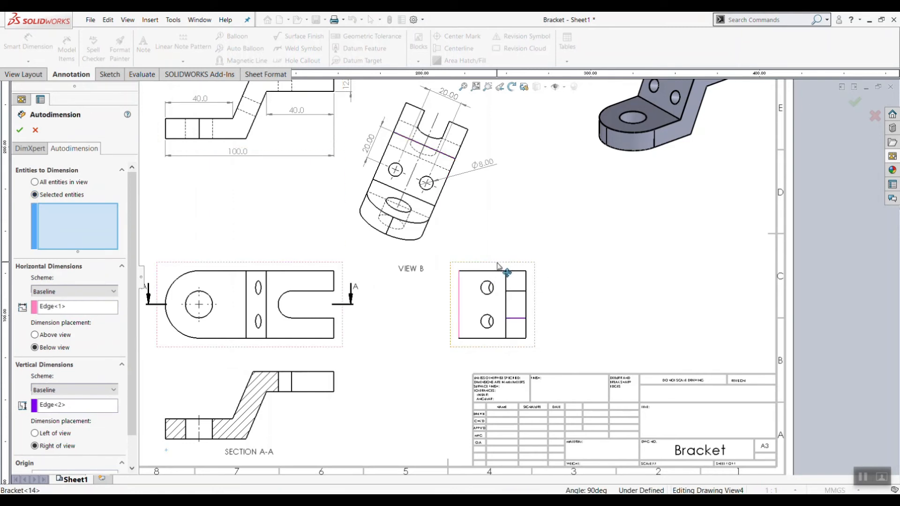
Clear the vertical baseline edge and try to pick the side view's lower outer edge as the baseline.
{"action": "left_click_drag", "start_coordinate": [132, 274], "coordinate": [113, 305]}
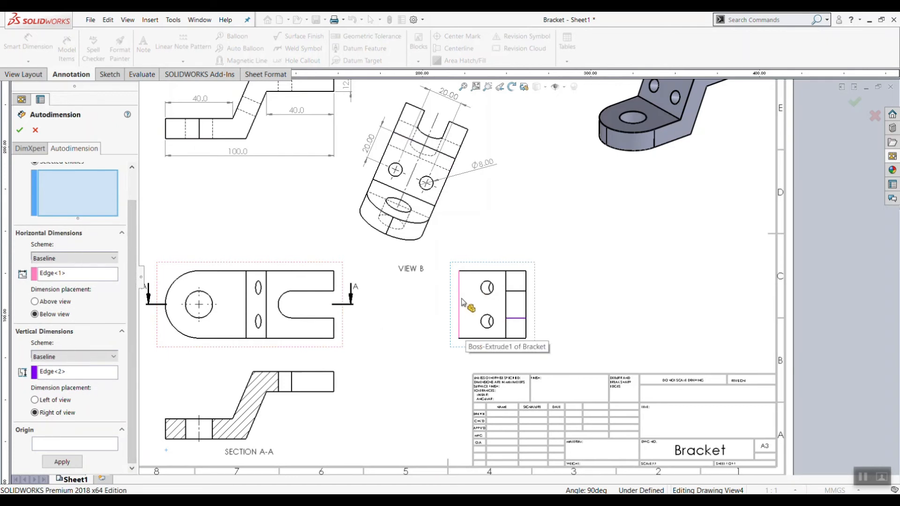
{"action": "left_click", "coordinate": [67, 373]}
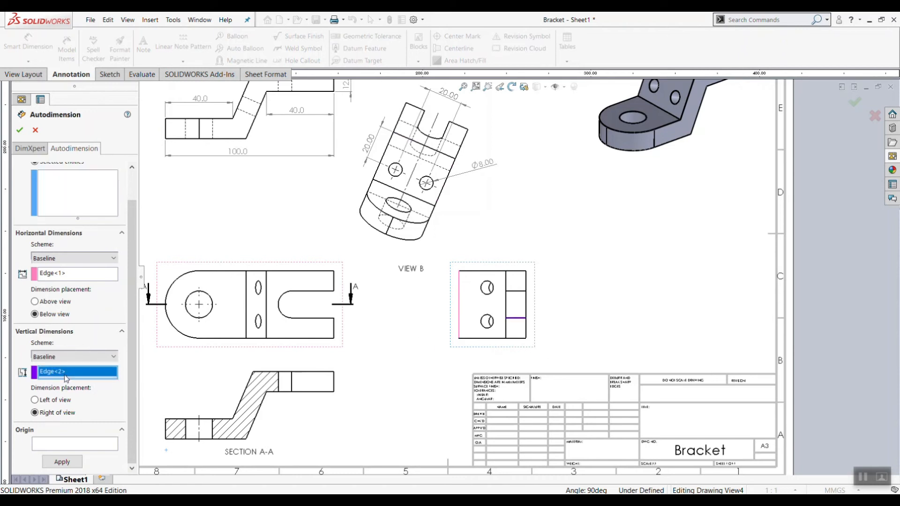
{"action": "right_click", "coordinate": [66, 376]}
{"action": "left_click", "coordinate": [101, 383]}
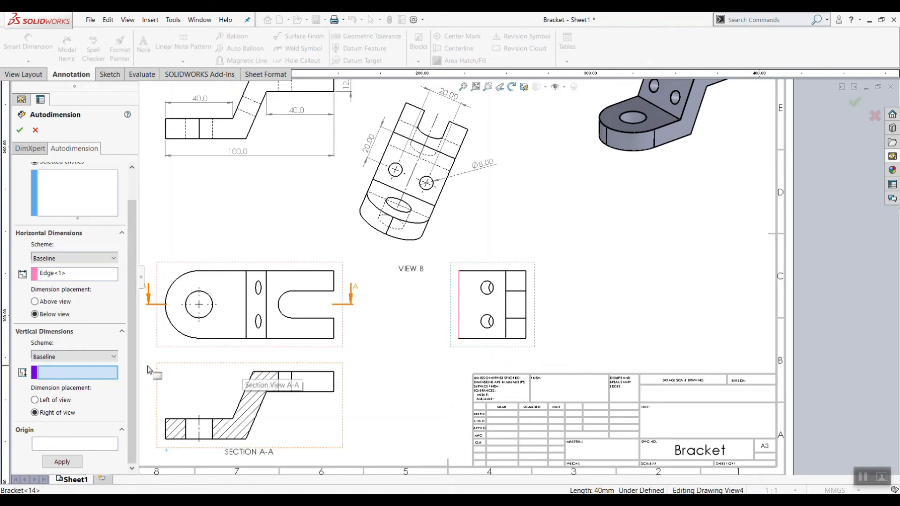
{"action": "left_click", "coordinate": [88, 356]}
{"action": "left_click", "coordinate": [89, 355]}
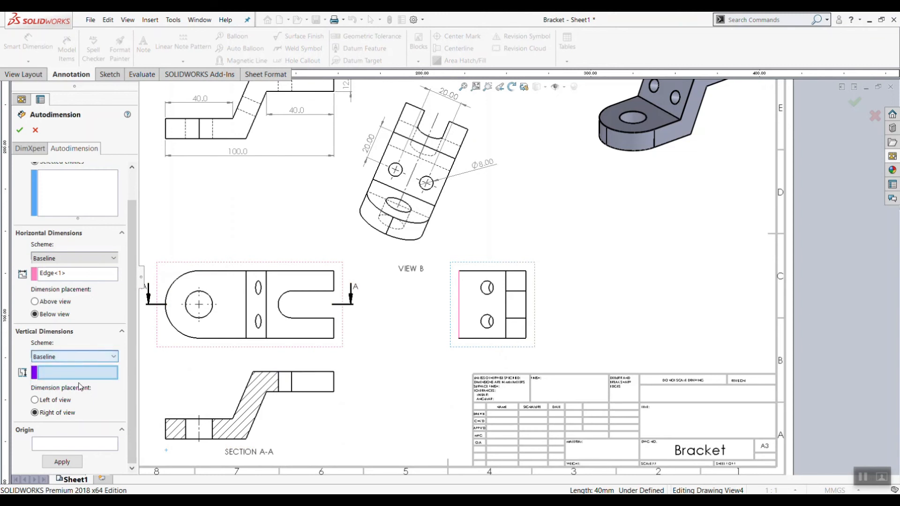
{"action": "left_click", "coordinate": [496, 339]}
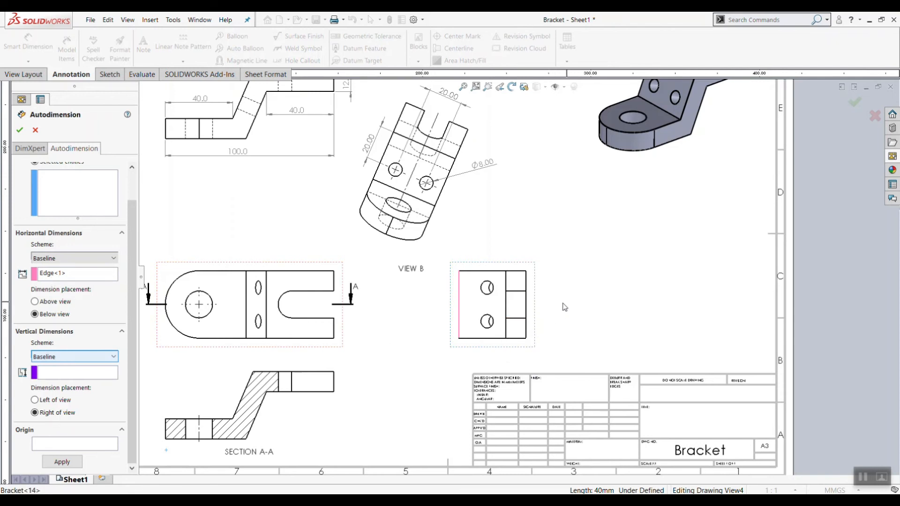
Set the side view's lower slot edge as vertical baseline and apply Baseline autodimensions below and right of the view.
{"action": "left_click", "coordinate": [70, 360]}
{"action": "left_click", "coordinate": [65, 367]}
{"action": "left_click", "coordinate": [108, 373]}
{"action": "left_click", "coordinate": [515, 319]}
{"action": "scroll", "coordinate": [546, 305], "scroll_direction": "up", "scroll_amount": 3}
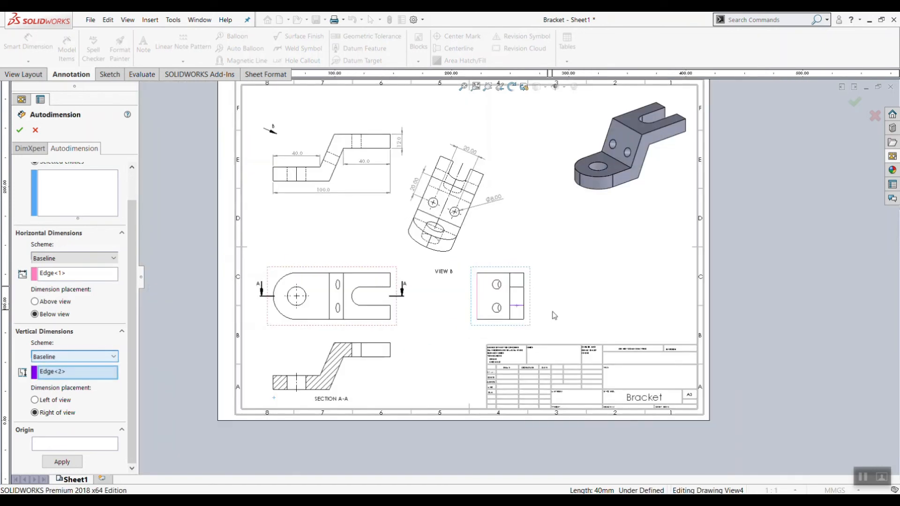
{"action": "scroll", "coordinate": [555, 315], "scroll_direction": "down", "scroll_amount": 1}
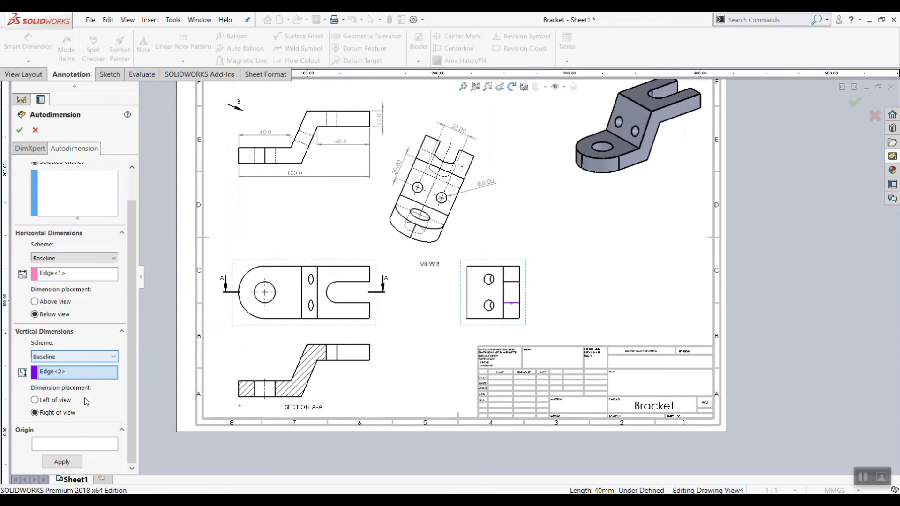
{"action": "left_click", "coordinate": [61, 463]}
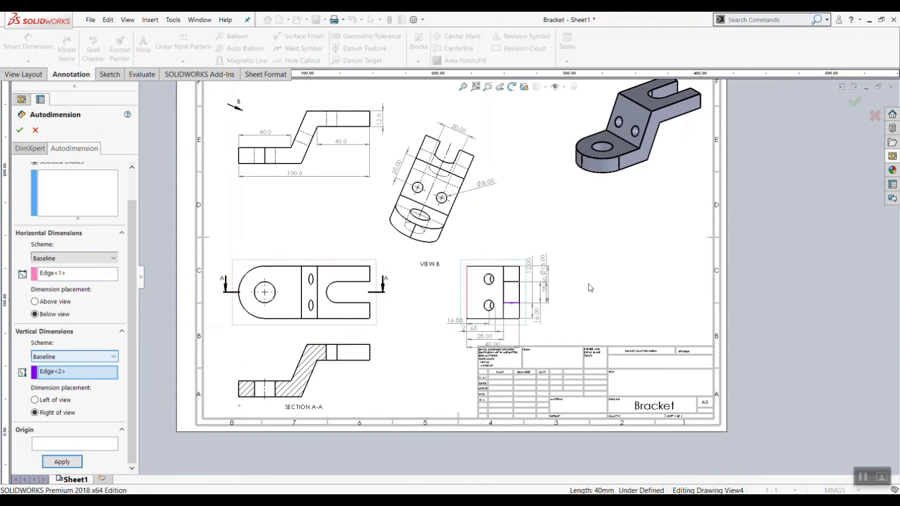
{"action": "scroll", "coordinate": [590, 288], "scroll_direction": "down", "scroll_amount": 2}
{"action": "left_click", "coordinate": [20, 131]}
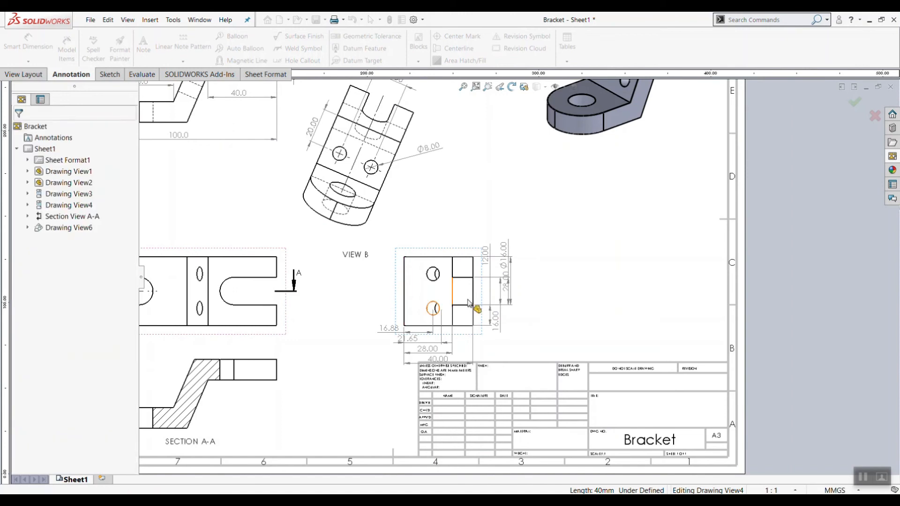
Delete the 16.88 and 21.65 horizontal dimensions below the side view.
{"action": "scroll", "coordinate": [467, 293], "scroll_direction": "down", "scroll_amount": 2}
{"action": "scroll", "coordinate": [467, 291], "scroll_direction": "up", "scroll_amount": 1}
{"action": "scroll", "coordinate": [468, 287], "scroll_direction": "down", "scroll_amount": 1}
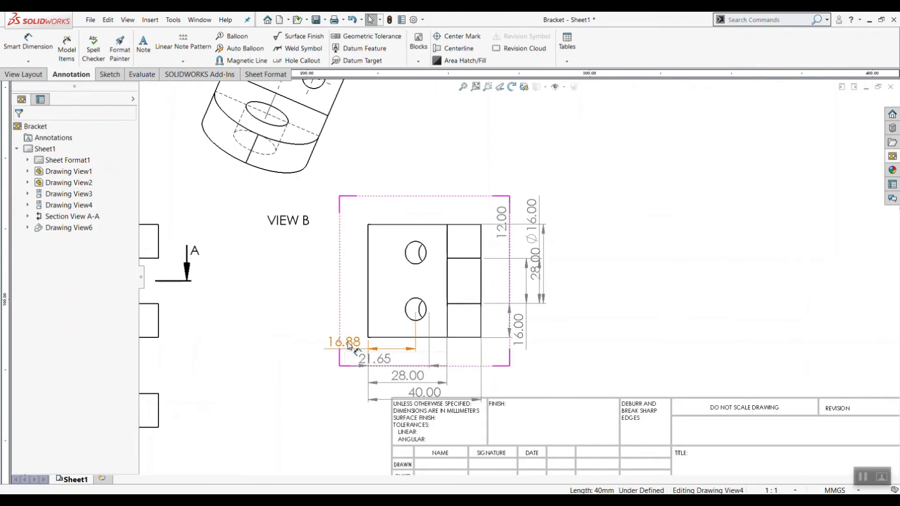
{"action": "left_click_drag", "start_coordinate": [349, 346], "coordinate": [328, 331]}
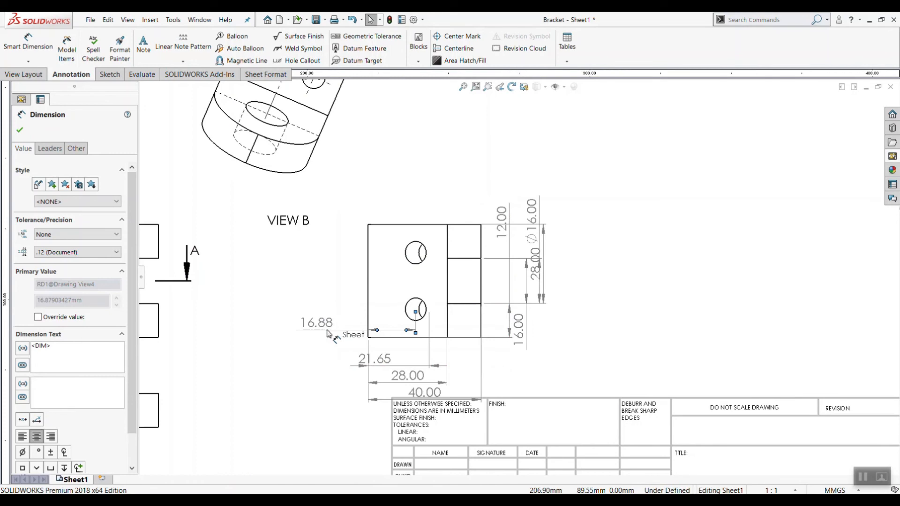
{"action": "key", "text": "Delete"}
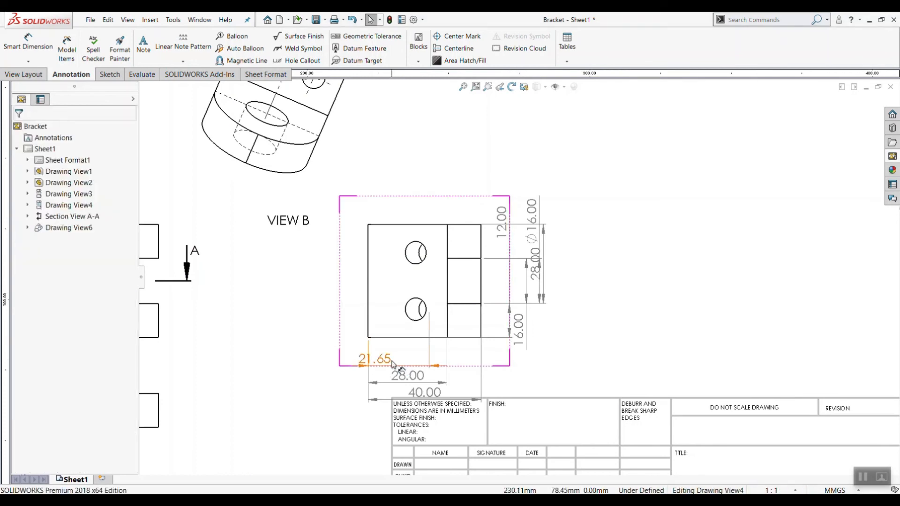
{"action": "left_click", "coordinate": [392, 364]}
{"action": "key", "text": "Delete"}
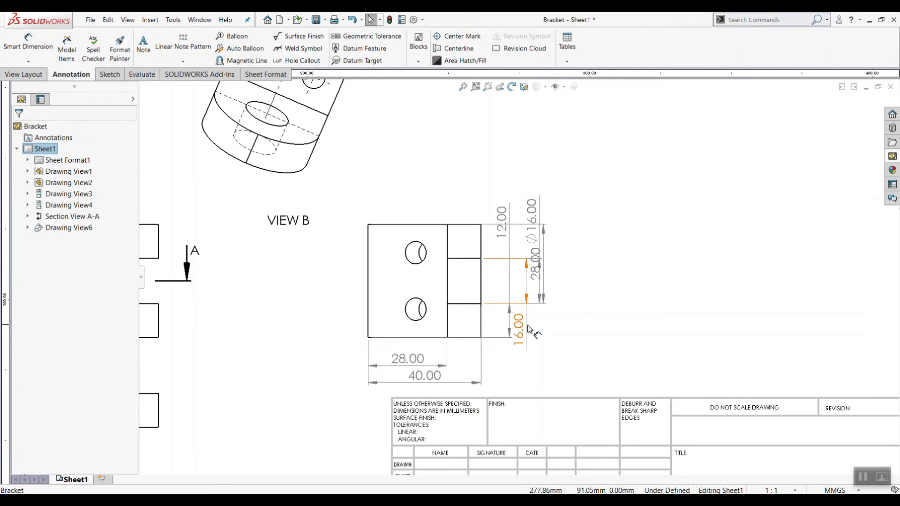
Move the vertical 12.00 dimension farther from the side view and delete the vertical Ø16.00, 28.00 and 16.00 dimensions.
{"action": "left_click_drag", "start_coordinate": [502, 223], "coordinate": [571, 320]}
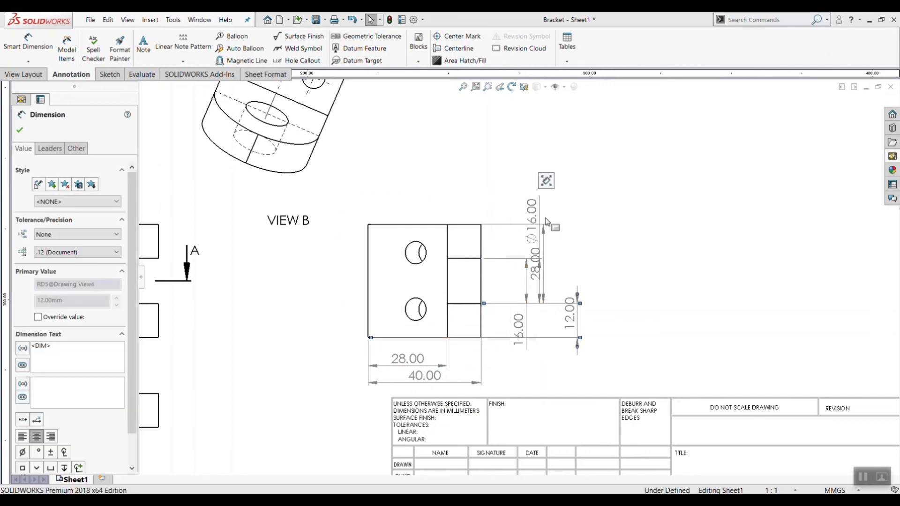
{"action": "left_click_drag", "start_coordinate": [531, 211], "coordinate": [642, 276]}
{"action": "key", "text": "Delete"}
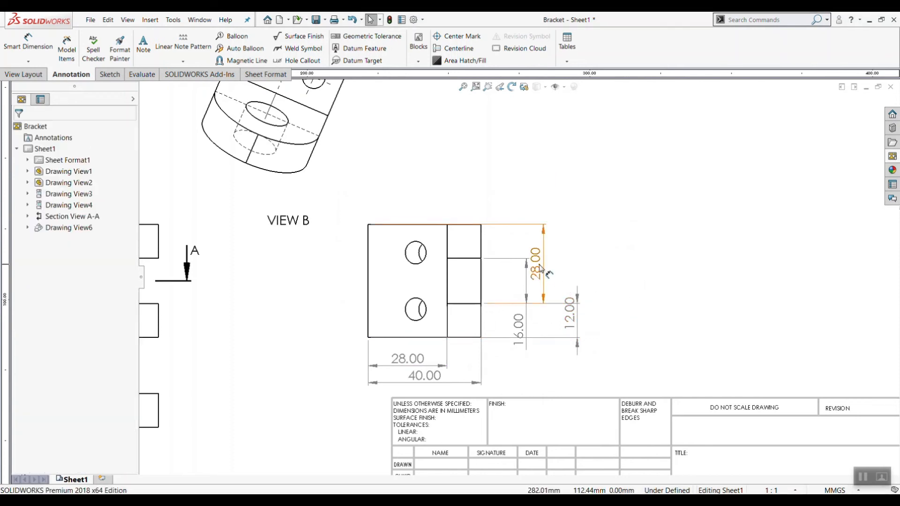
{"action": "left_click", "coordinate": [577, 269]}
{"action": "key", "text": "Delete"}
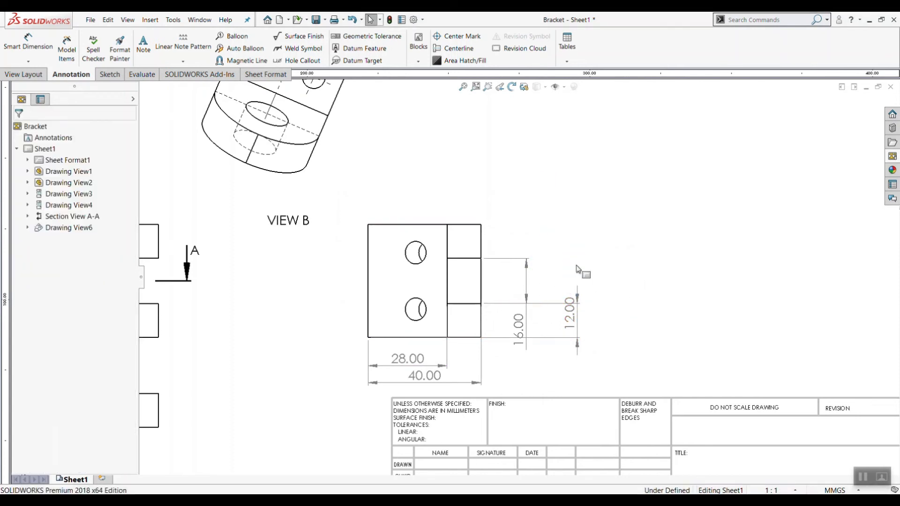
{"action": "key", "text": "Delete"}
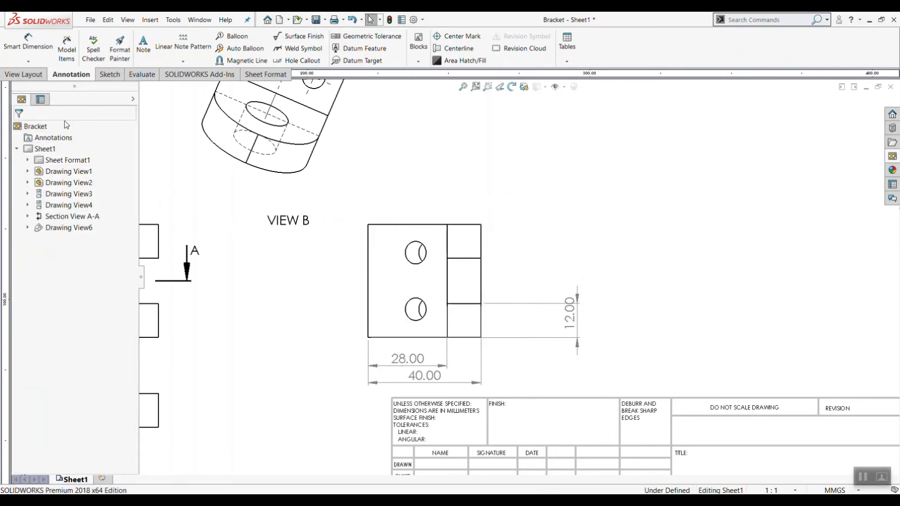
Dimension the side view's full height between its lower and upper outer edges, placed outside the vertical 12.00 dimension.
{"action": "left_click", "coordinate": [28, 46]}
{"action": "left_click", "coordinate": [471, 338]}
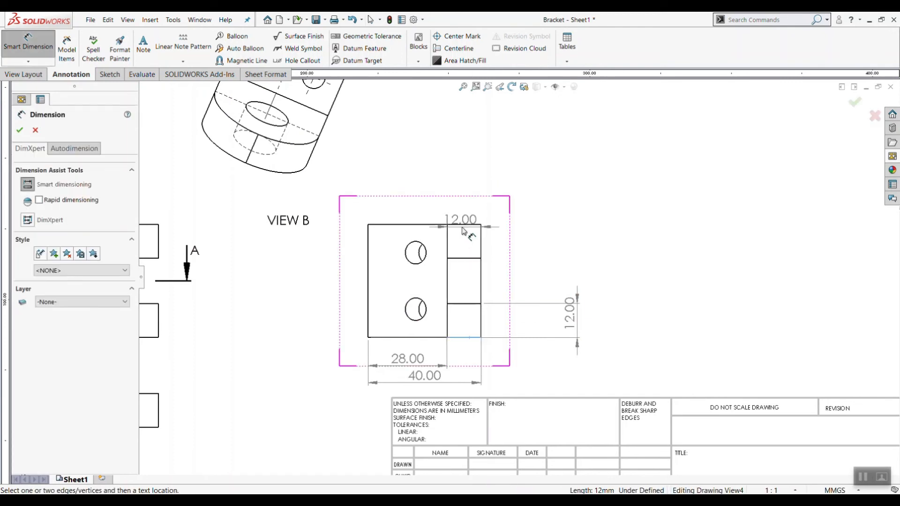
{"action": "left_click", "coordinate": [473, 225]}
{"action": "left_click", "coordinate": [613, 280]}
{"action": "left_click", "coordinate": [764, 294]}
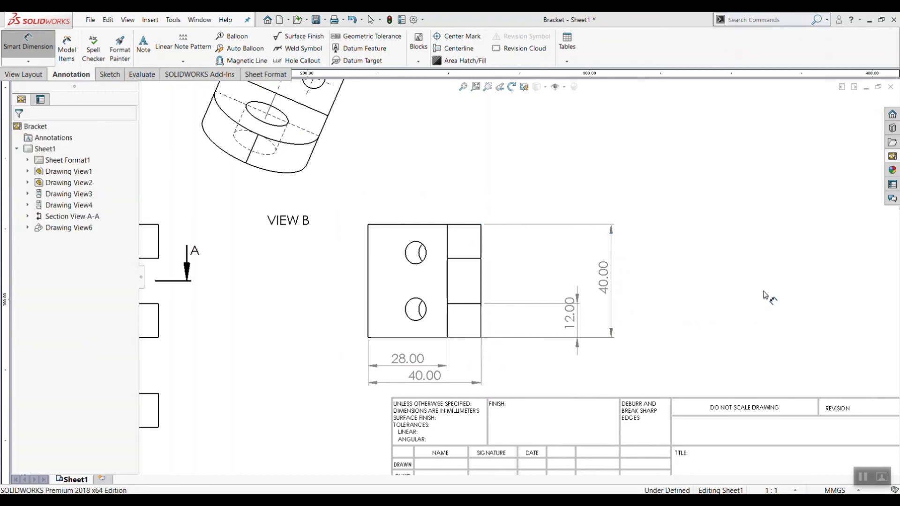
Dimension the large hole's diameter between its two walls in Section A-A, placed above the hole.
{"action": "scroll", "coordinate": [763, 293], "scroll_direction": "up", "scroll_amount": 4}
{"action": "scroll", "coordinate": [298, 370], "scroll_direction": "down", "scroll_amount": 3}
{"action": "scroll", "coordinate": [354, 351], "scroll_direction": "down", "scroll_amount": 3}
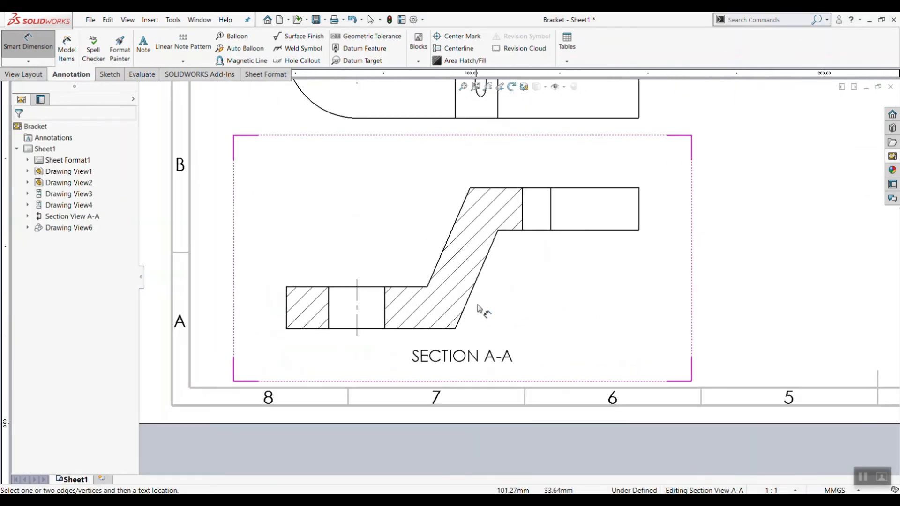
{"action": "scroll", "coordinate": [526, 284], "scroll_direction": "up", "scroll_amount": 2}
{"action": "scroll", "coordinate": [528, 282], "scroll_direction": "up", "scroll_amount": 1}
{"action": "scroll", "coordinate": [528, 281], "scroll_direction": "down", "scroll_amount": 1}
{"action": "scroll", "coordinate": [528, 285], "scroll_direction": "down", "scroll_amount": 1}
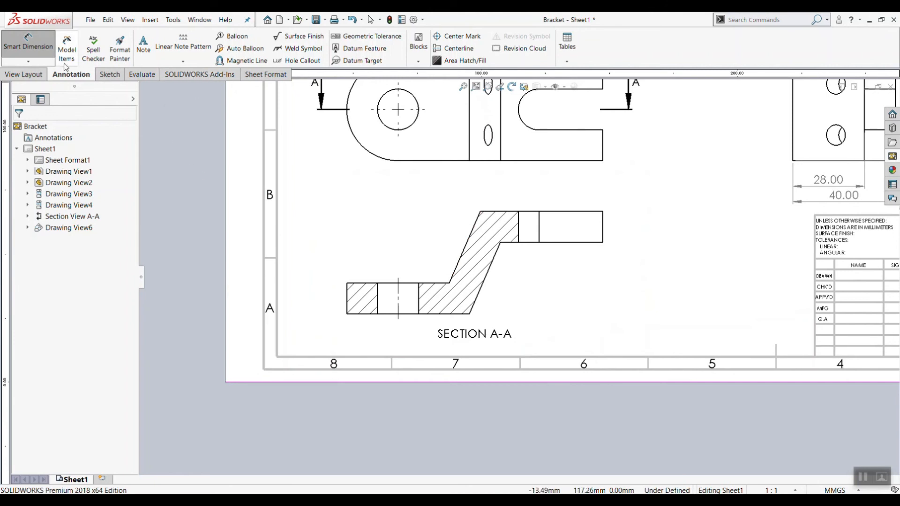
{"action": "left_click", "coordinate": [378, 297]}
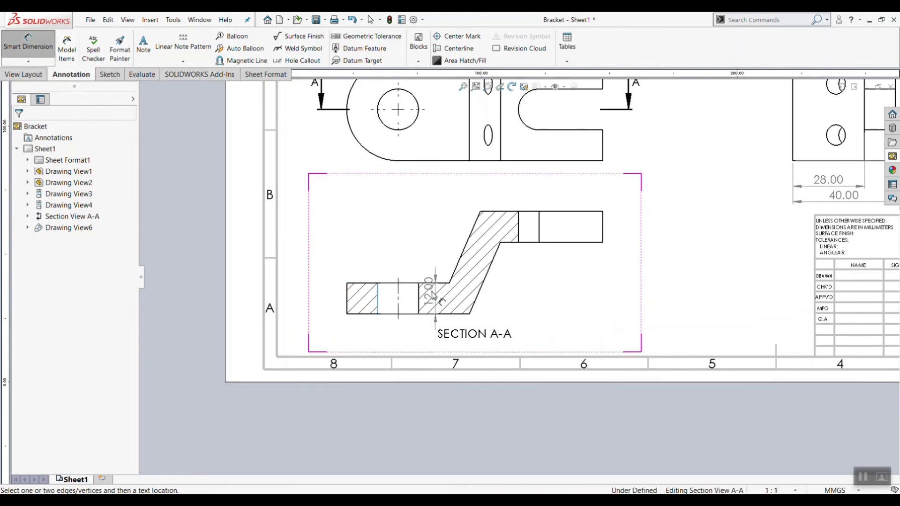
{"action": "left_click", "coordinate": [418, 295]}
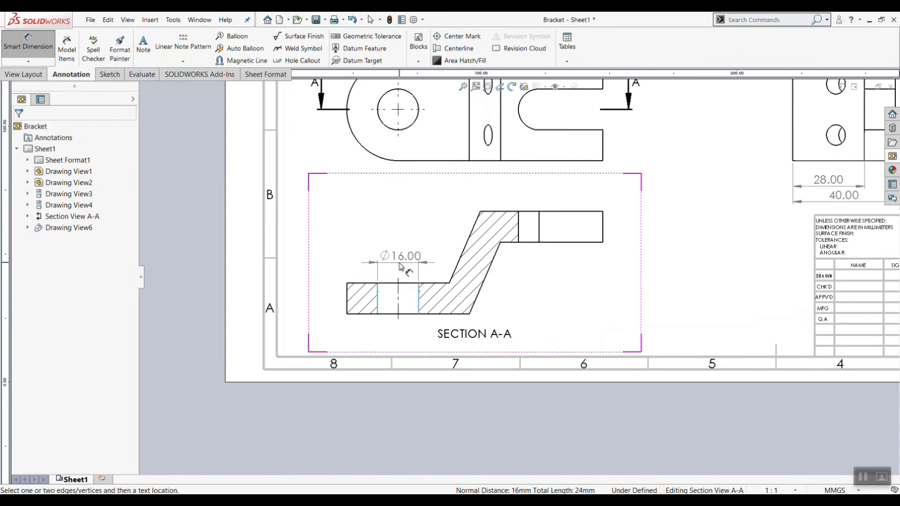
{"action": "left_click", "coordinate": [399, 267]}
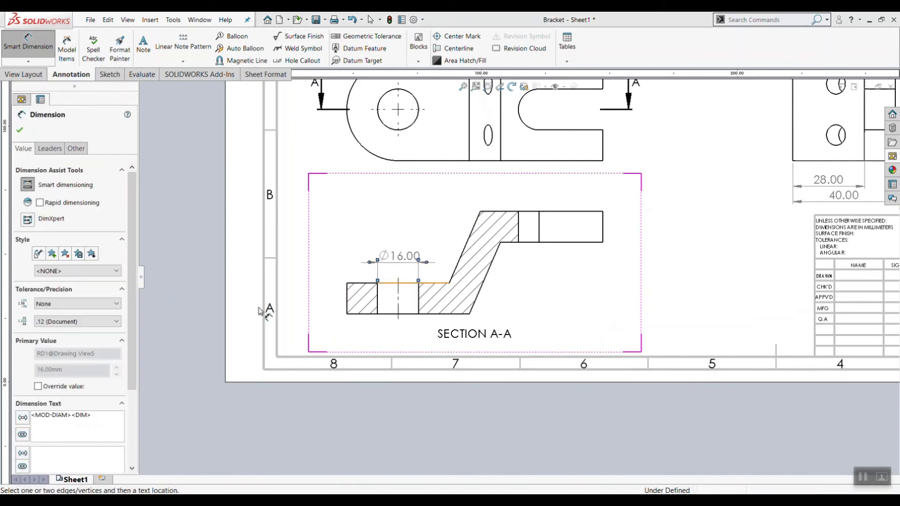
{"action": "scroll", "coordinate": [699, 197], "scroll_direction": "down", "scroll_amount": 8}
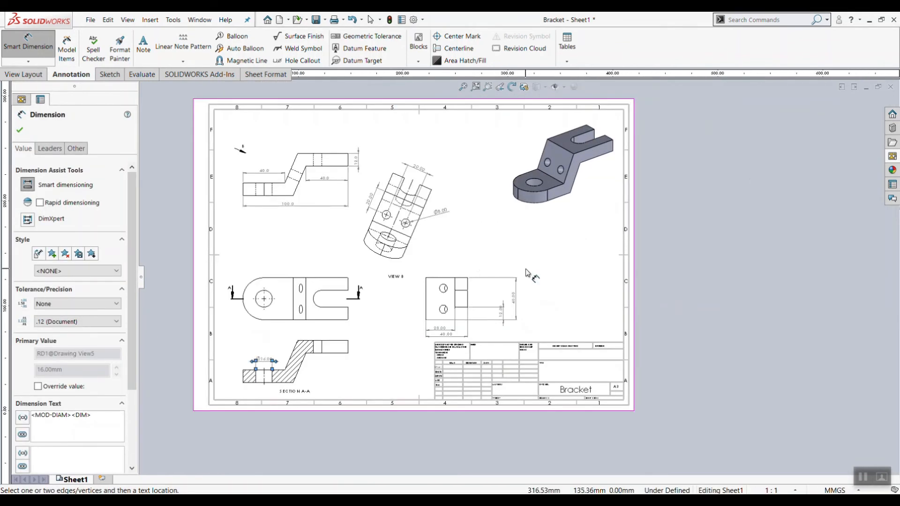
{"action": "scroll", "coordinate": [422, 269], "scroll_direction": "up", "scroll_amount": 3}
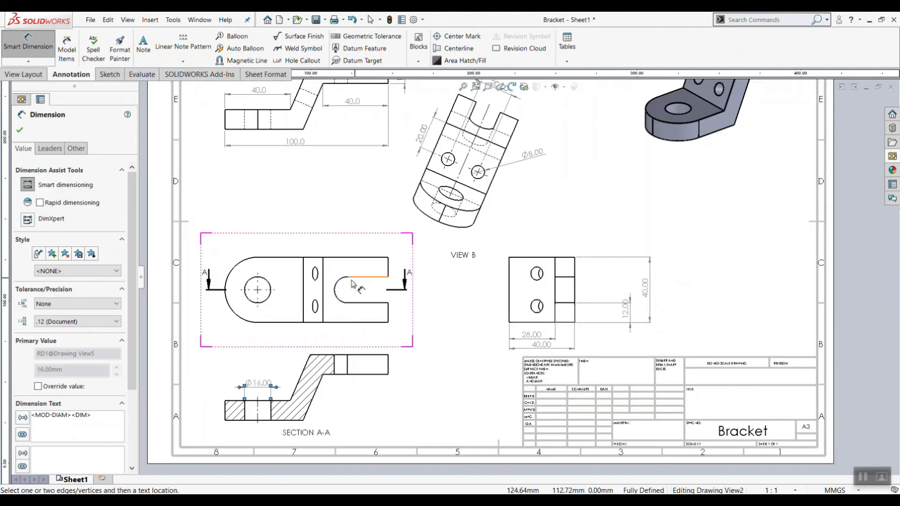
Dimension the slot's length from its arc centre to the open end and the slot's width in the view carrying section line A-A.
{"action": "left_click", "coordinate": [344, 299]}
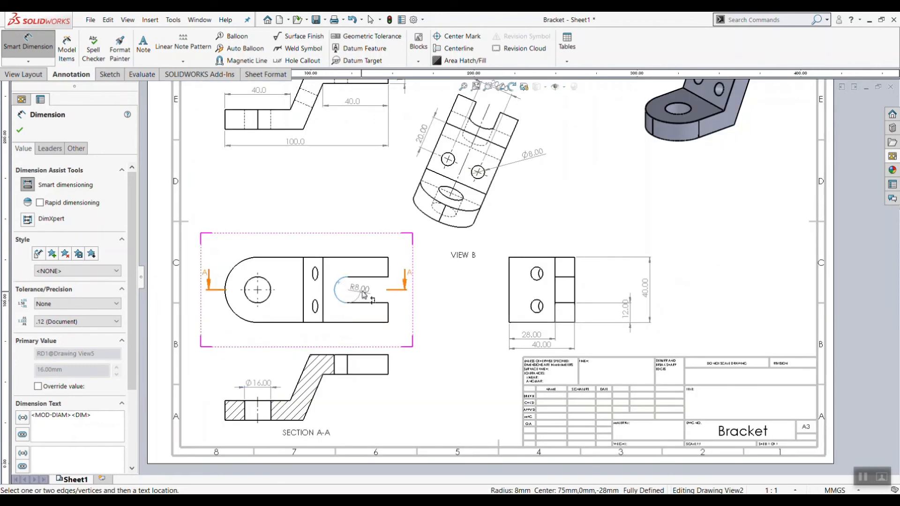
{"action": "left_click", "coordinate": [389, 272]}
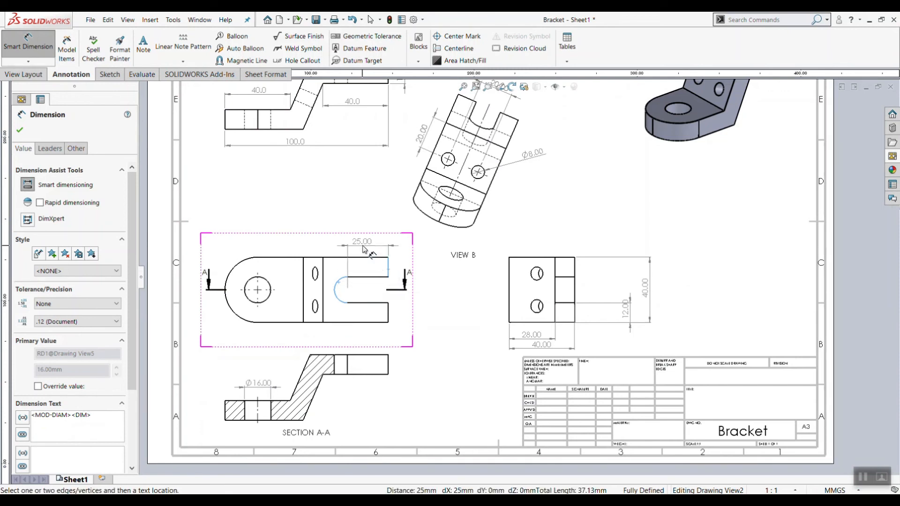
{"action": "left_click", "coordinate": [368, 257]}
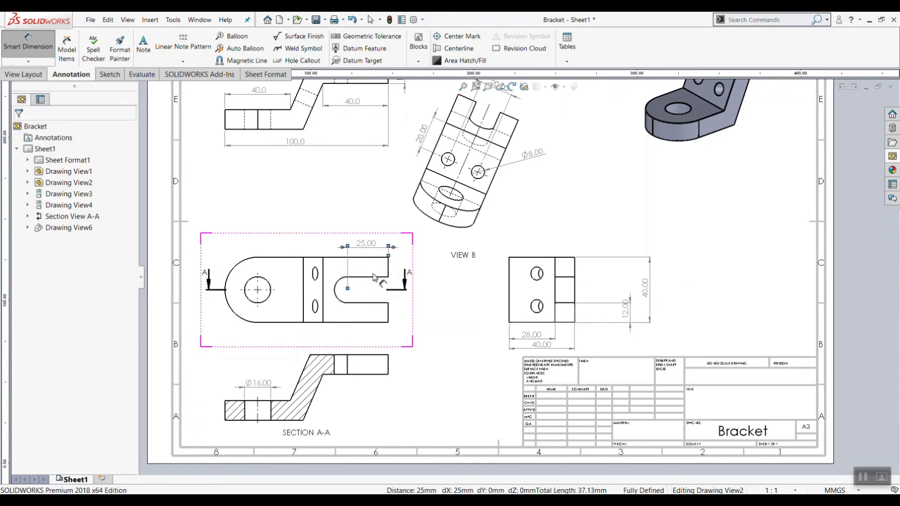
{"action": "left_click", "coordinate": [370, 281]}
{"action": "left_click", "coordinate": [373, 303]}
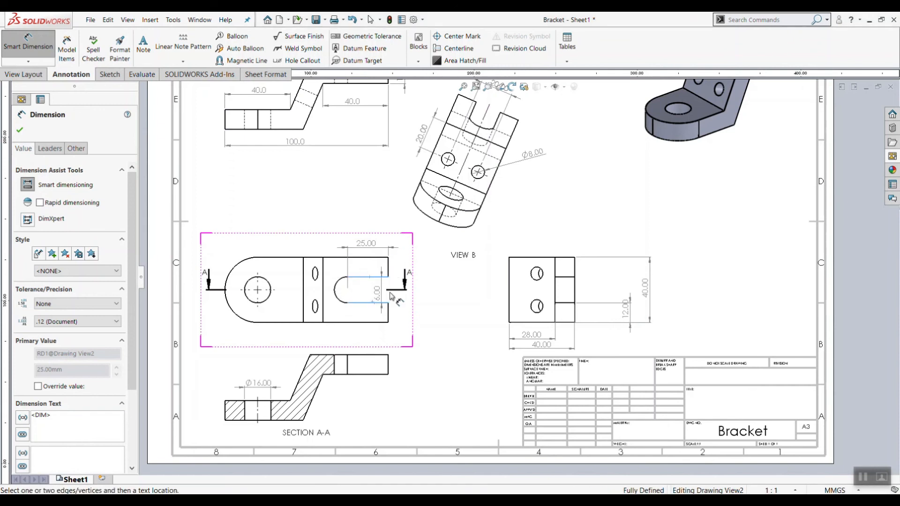
{"action": "left_click", "coordinate": [428, 295]}
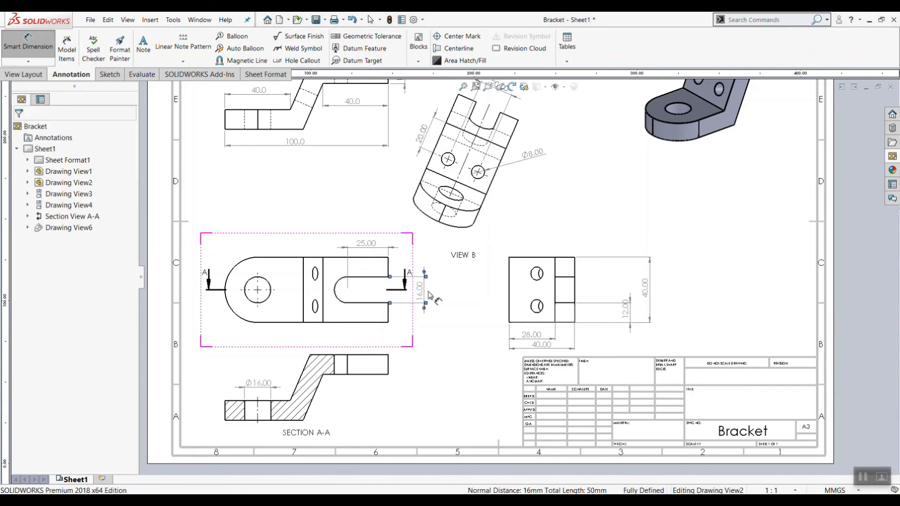
Dimension the large hole's diameter and the rounded end's outer radius in the same view, placing both above the outline.
{"action": "left_click", "coordinate": [269, 282]}
{"action": "left_click", "coordinate": [293, 237]}
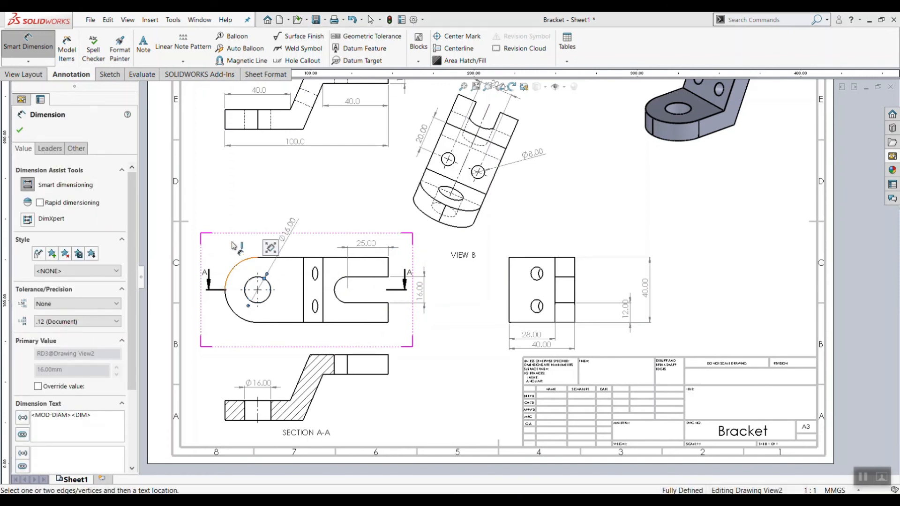
{"action": "left_click", "coordinate": [232, 269]}
{"action": "left_click", "coordinate": [221, 219]}
{"action": "left_click", "coordinate": [276, 205]}
Open the sheet format for editing at the title block.
{"action": "scroll", "coordinate": [375, 281], "scroll_direction": "up", "scroll_amount": 2}
{"action": "scroll", "coordinate": [610, 274], "scroll_direction": "down", "scroll_amount": 1}
{"action": "scroll", "coordinate": [422, 283], "scroll_direction": "up", "scroll_amount": 1}
{"action": "scroll", "coordinate": [433, 295], "scroll_direction": "down", "scroll_amount": 2}
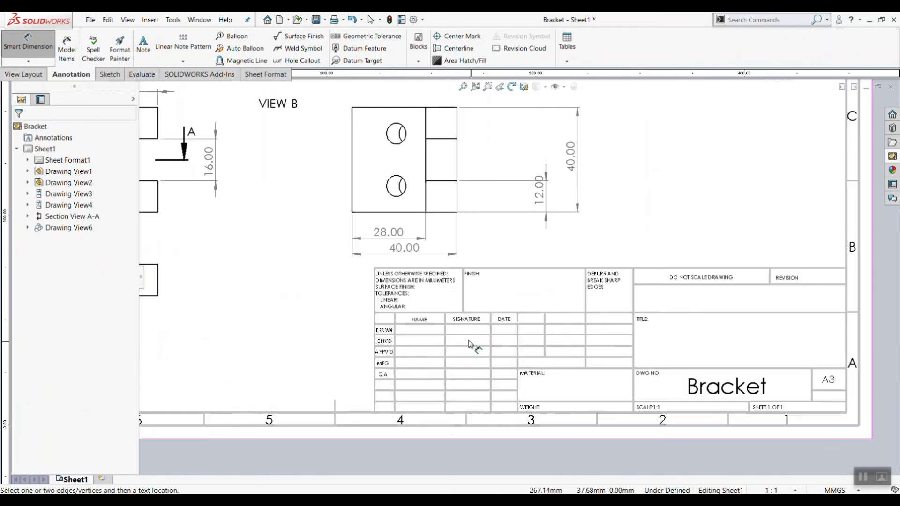
{"action": "scroll", "coordinate": [557, 358], "scroll_direction": "down", "scroll_amount": 4}
{"action": "scroll", "coordinate": [707, 342], "scroll_direction": "up", "scroll_amount": 3}
{"action": "scroll", "coordinate": [327, 326], "scroll_direction": "down", "scroll_amount": 1}
{"action": "scroll", "coordinate": [396, 306], "scroll_direction": "down", "scroll_amount": 1}
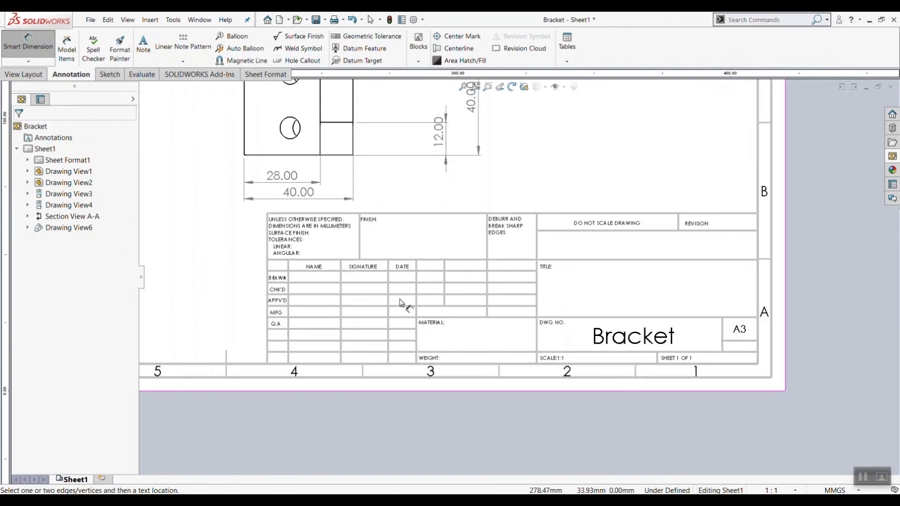
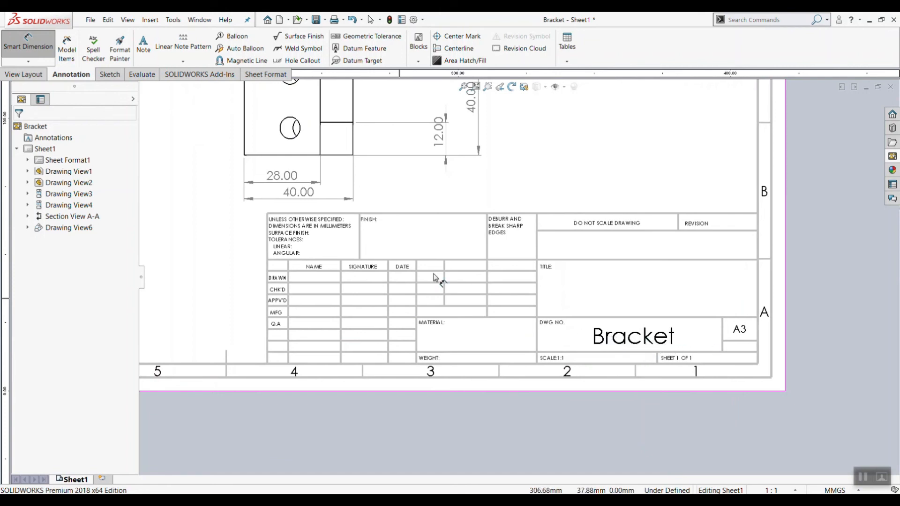
{"action": "left_click", "coordinate": [262, 75]}
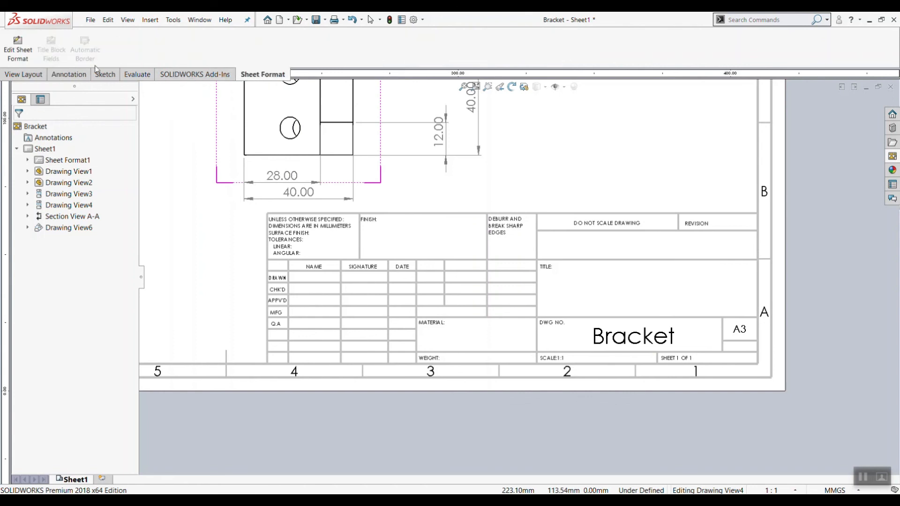
{"action": "left_click", "coordinate": [23, 44]}
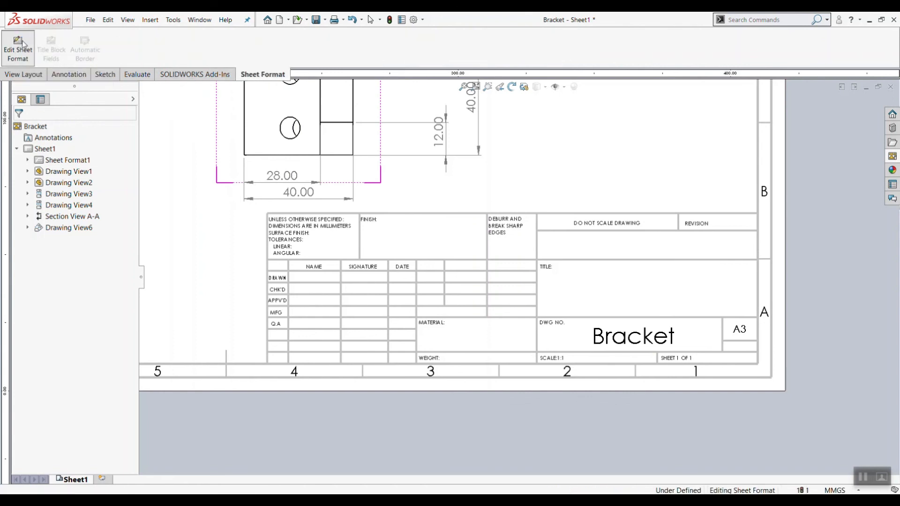
{"action": "scroll", "coordinate": [378, 297], "scroll_direction": "down", "scroll_amount": 5}
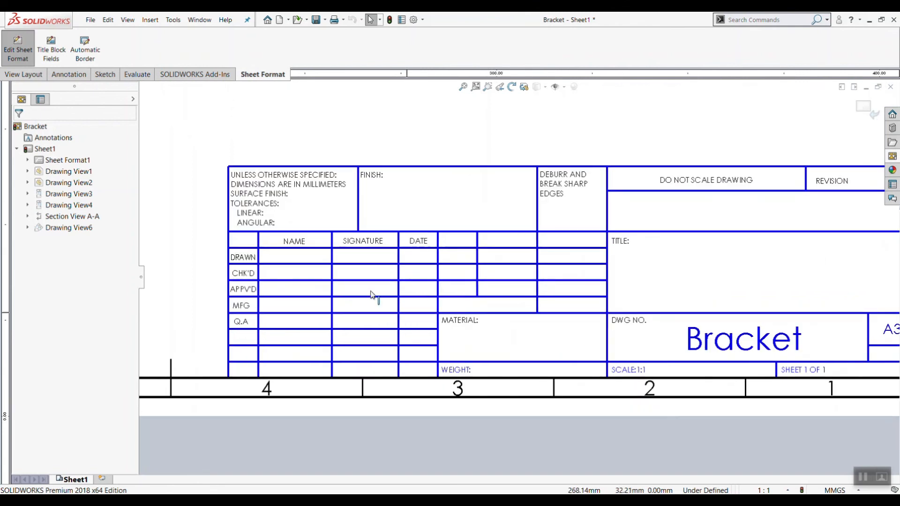
Add a note without a leader containing the drafter's name in the NAME cell of the DRAWN row.
{"action": "left_click", "coordinate": [70, 75]}
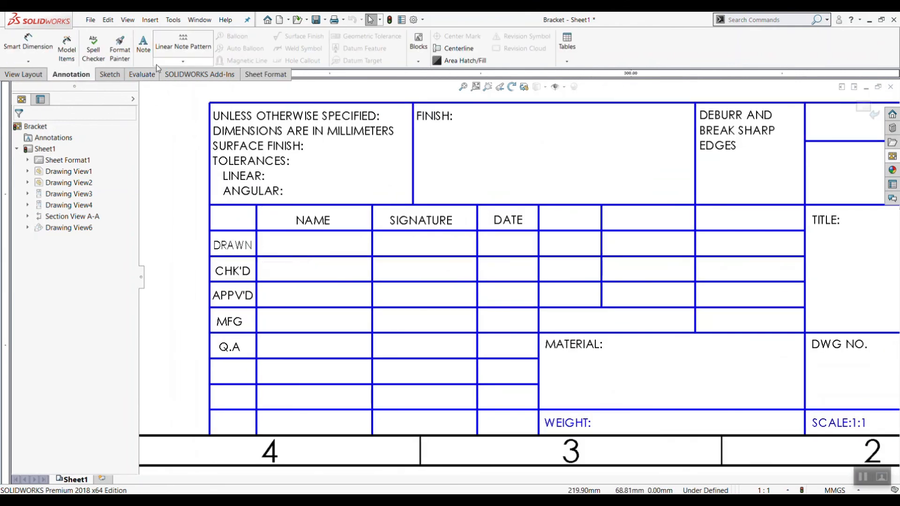
{"action": "left_click", "coordinate": [144, 50]}
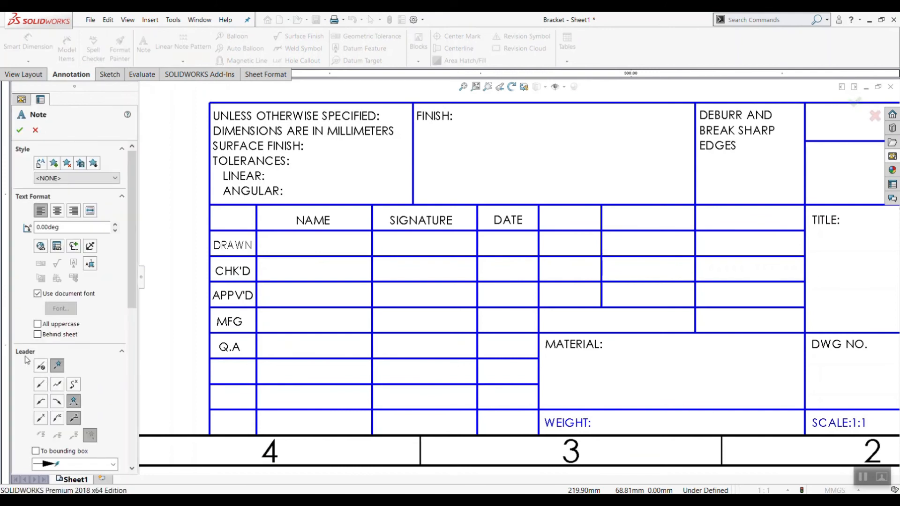
{"action": "left_click", "coordinate": [41, 367]}
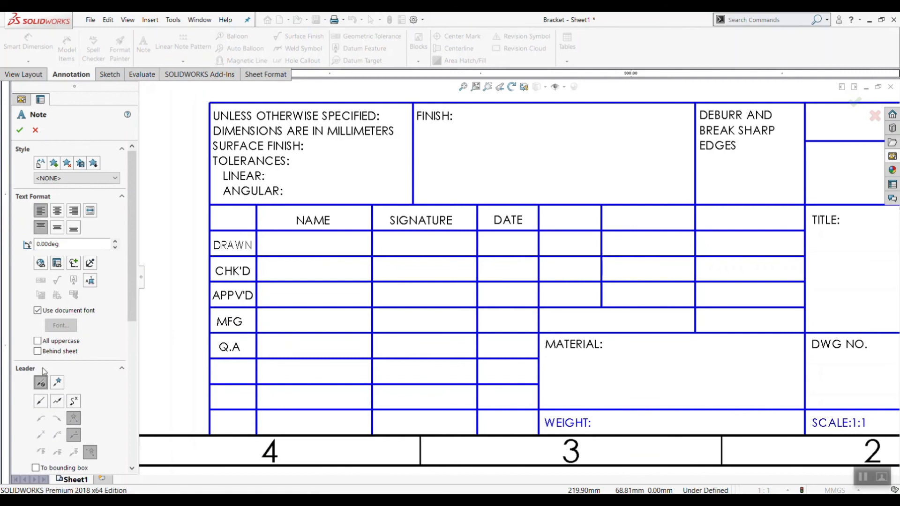
{"action": "left_click", "coordinate": [259, 234]}
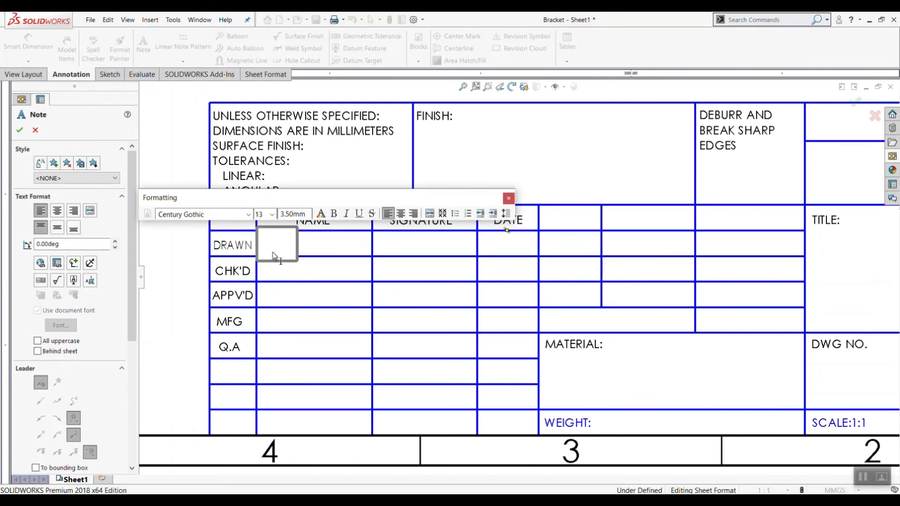
{"action": "left_click", "coordinate": [272, 215]}
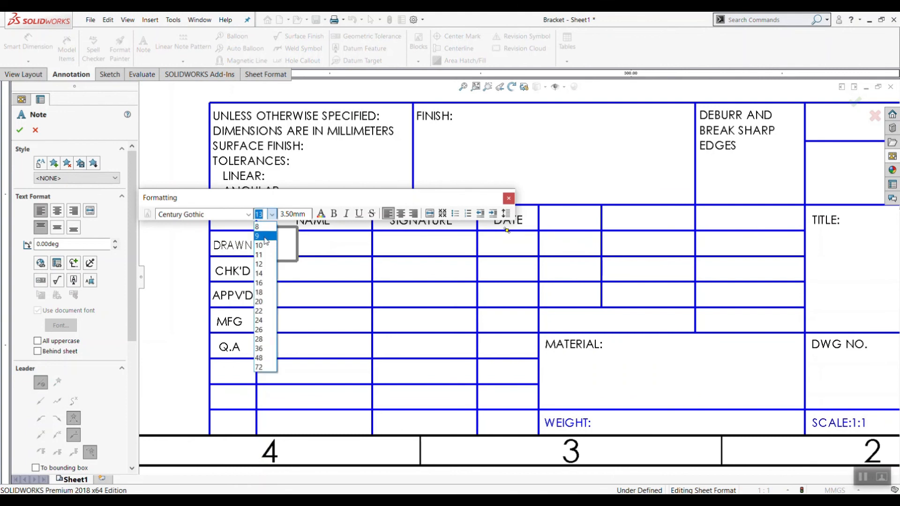
{"action": "left_click", "coordinate": [275, 235]}
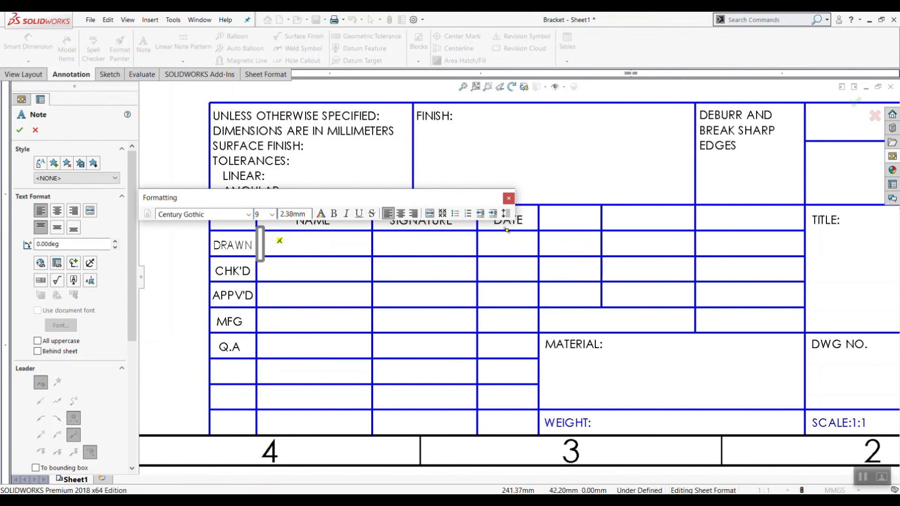
{"action": "type", "text": "gH"}
{"action": "key", "text": "BackSpace"}
{"action": "key", "text": "BackSpace"}
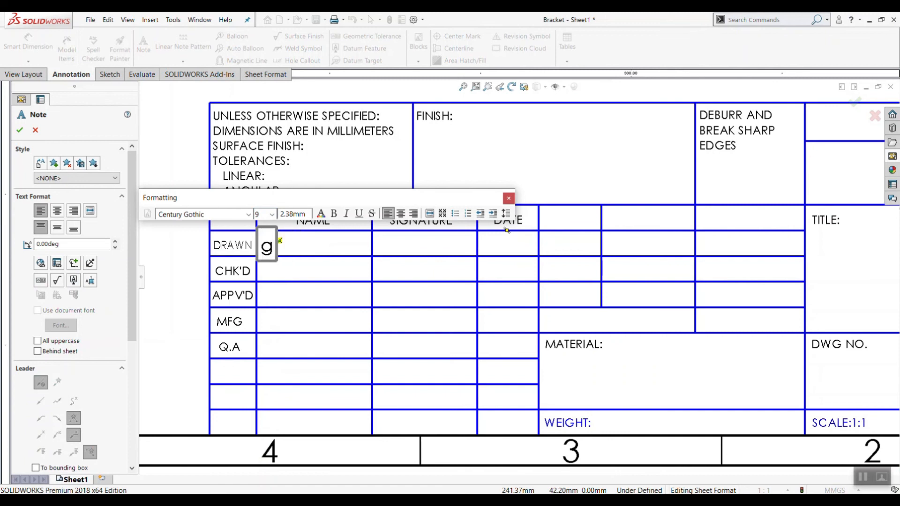
{"action": "type", "text": "Ghuman"}
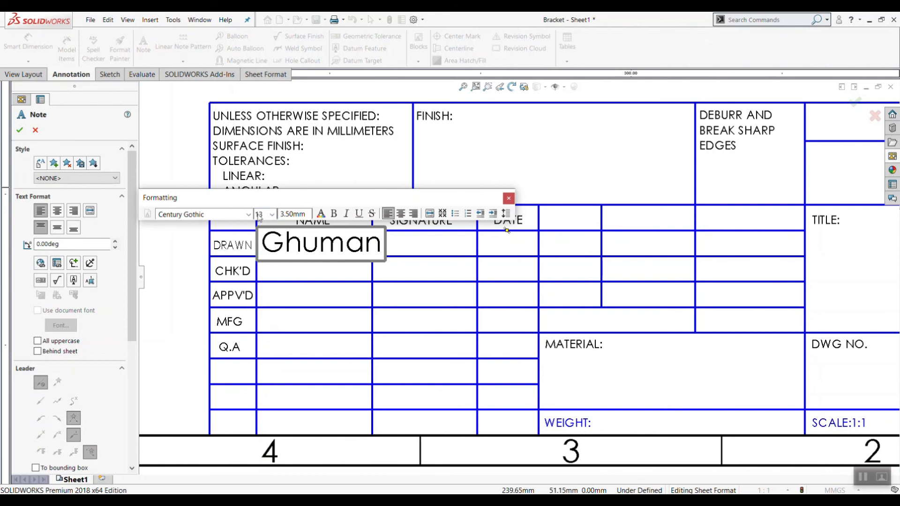
Set the font size of the drafter's name note to 9.
{"action": "left_click_drag", "start_coordinate": [266, 245], "coordinate": [383, 244]}
{"action": "left_click", "coordinate": [272, 214]}
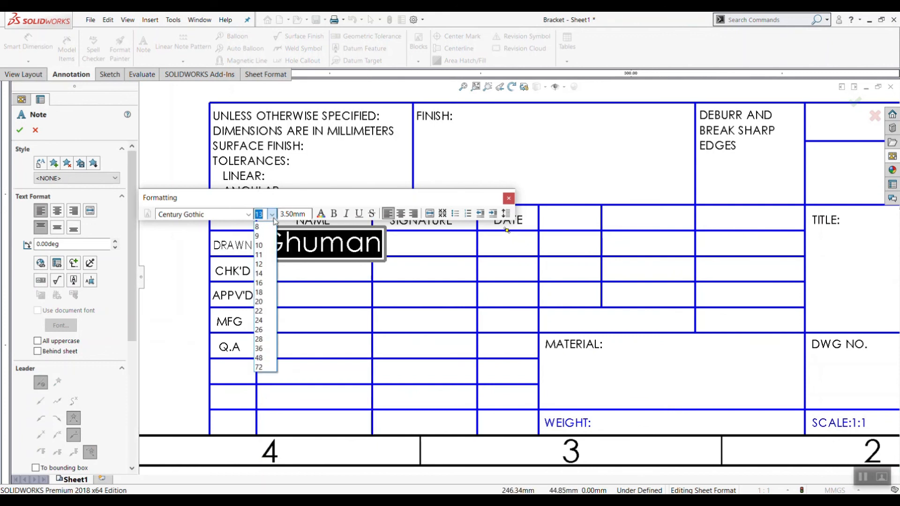
{"action": "left_click", "coordinate": [263, 236]}
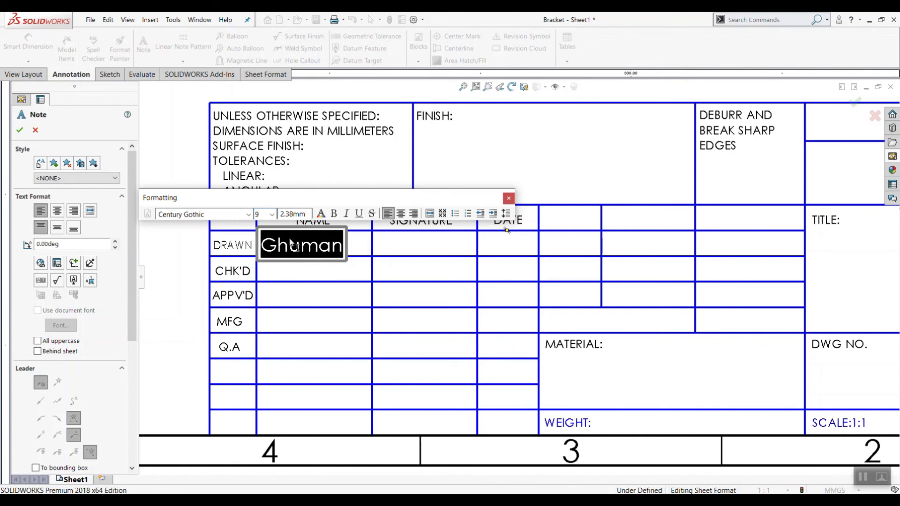
{"action": "left_click", "coordinate": [321, 270]}
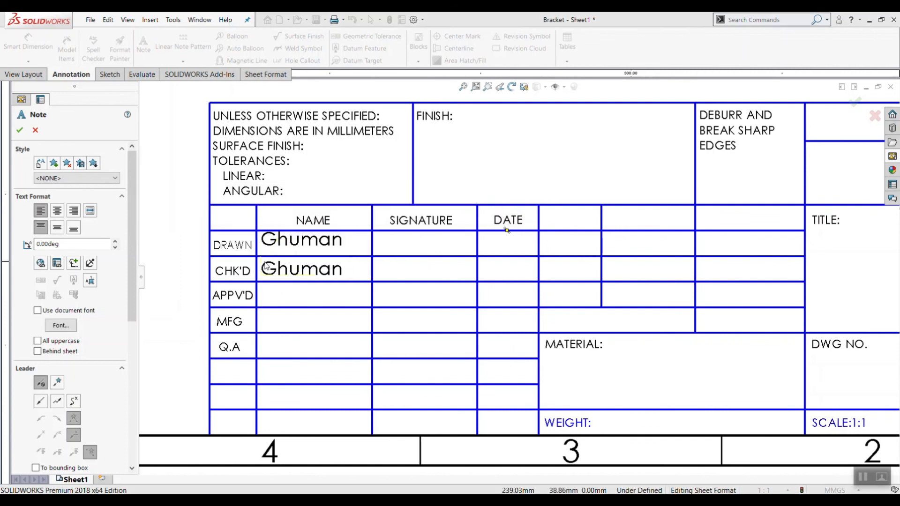
Add notes with the checker's name in the CHK'D row and the approver's name in the APPV'D row.
{"action": "left_click", "coordinate": [507, 256]}
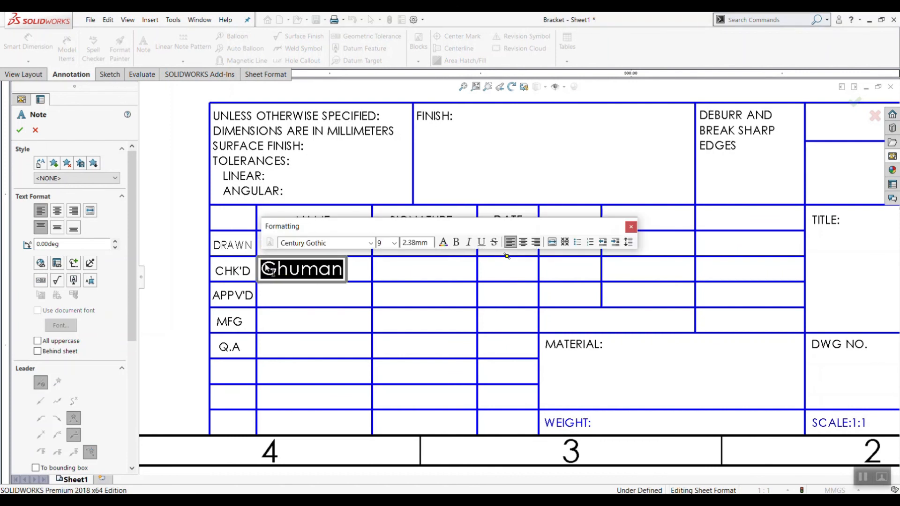
{"action": "type", "text": "Imran"}
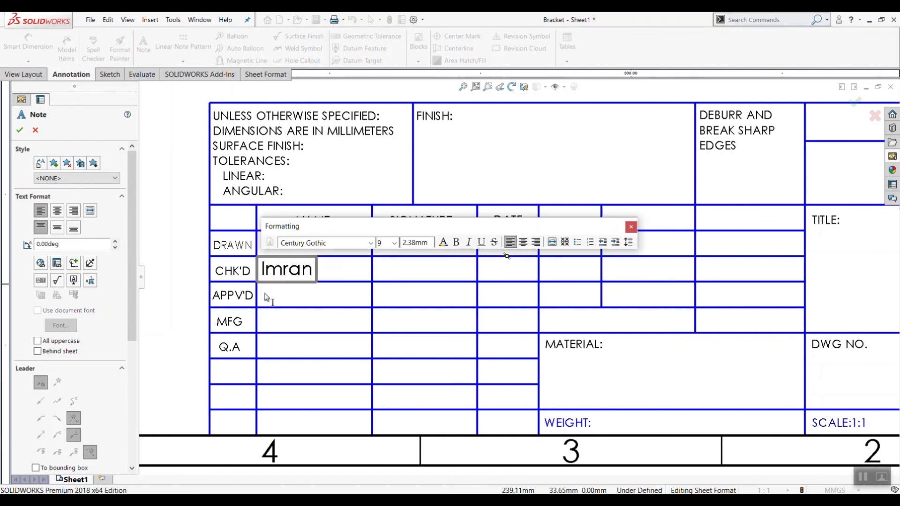
{"action": "left_click", "coordinate": [507, 256]}
{"action": "left_click", "coordinate": [265, 292]}
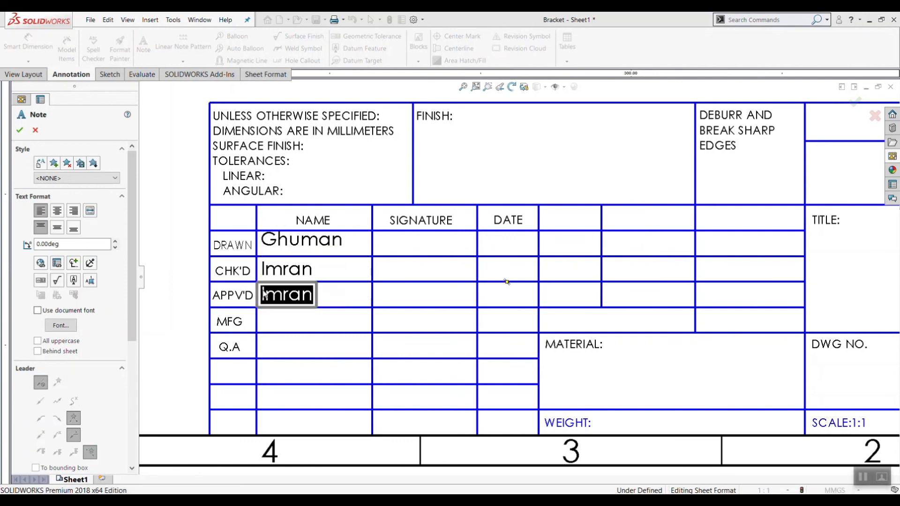
{"action": "type", "text": "Sajid"}
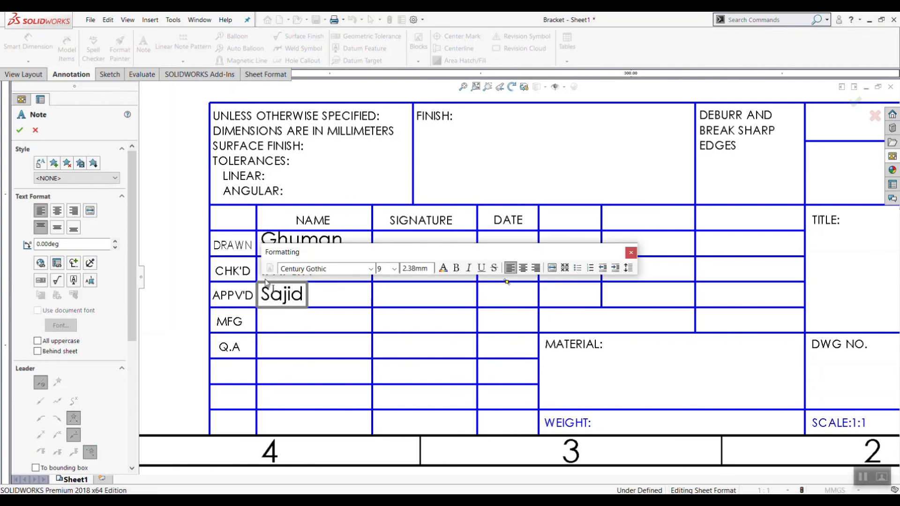
{"action": "left_click", "coordinate": [334, 317]}
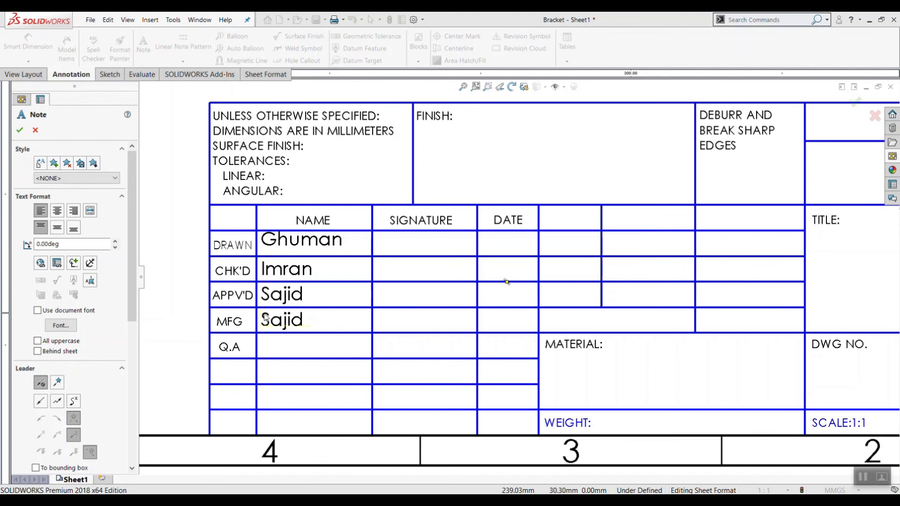
Add the notes "M/C Shop" in the MFG row and "QC Dept." in the Q.A row of the NAME column.
{"action": "left_click", "coordinate": [266, 319]}
{"action": "type", "text": "M"}
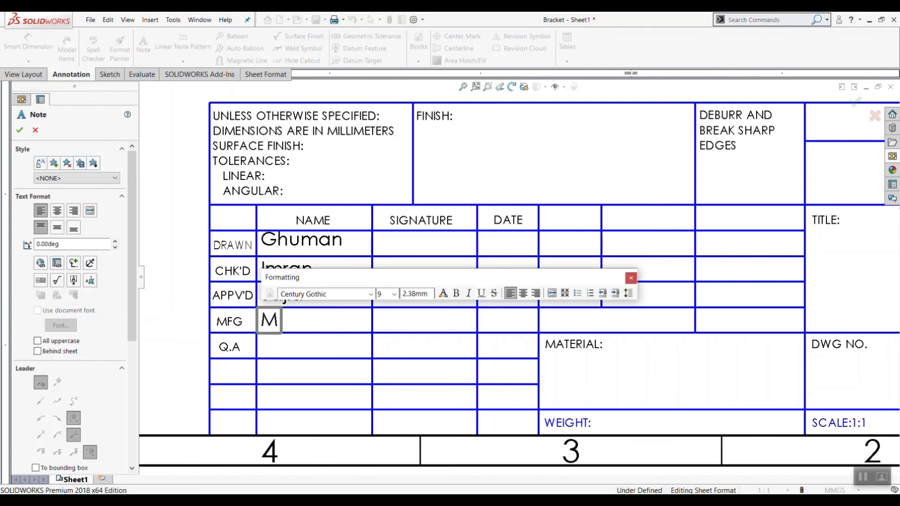
{"action": "type", "text": "/C Sh"}
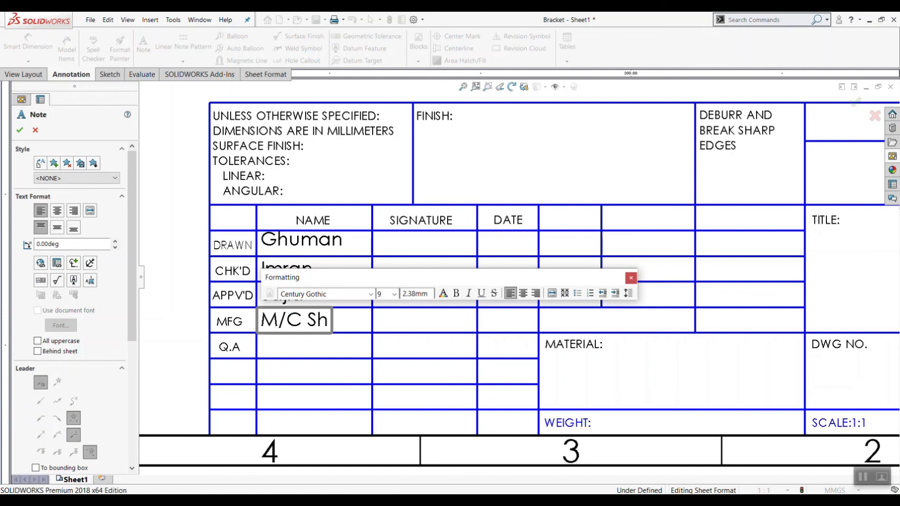
{"action": "type", "text": "op"}
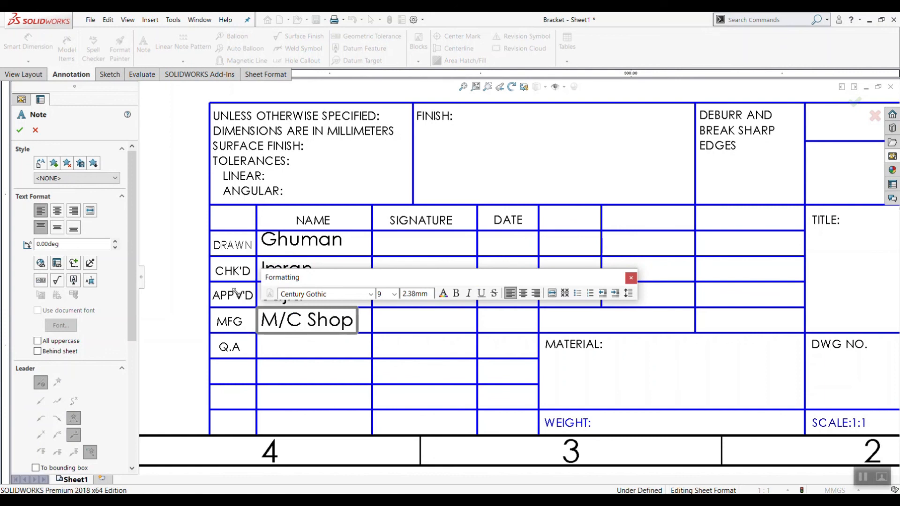
{"action": "left_click", "coordinate": [267, 346]}
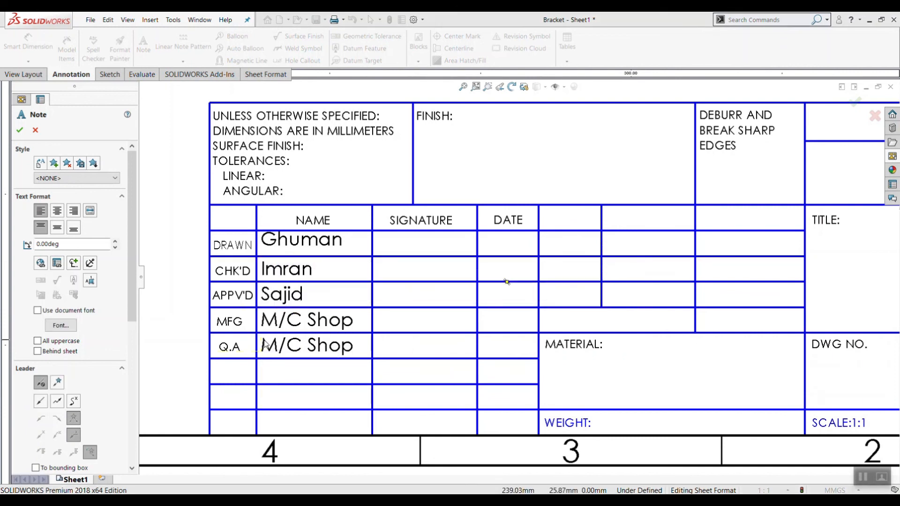
{"action": "double_click", "coordinate": [265, 346]}
{"action": "type", "text": "QC Dept."}
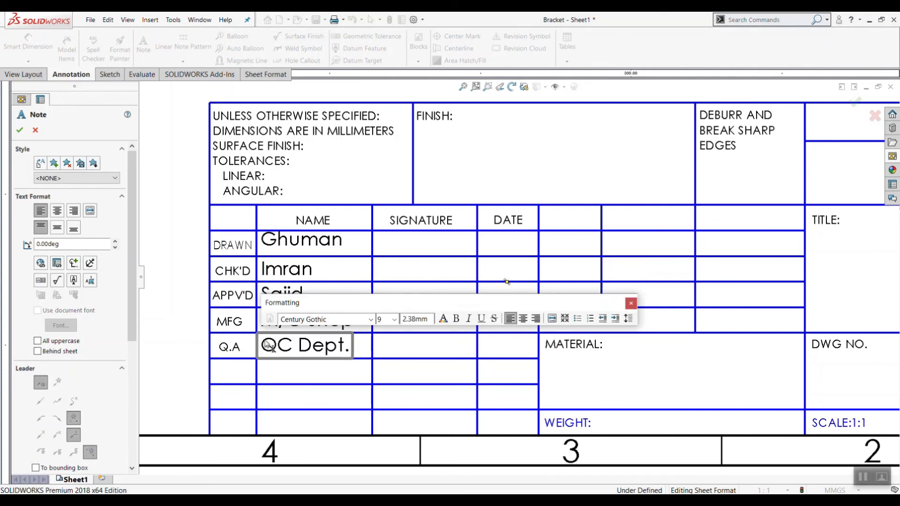
{"action": "left_click", "coordinate": [590, 382]}
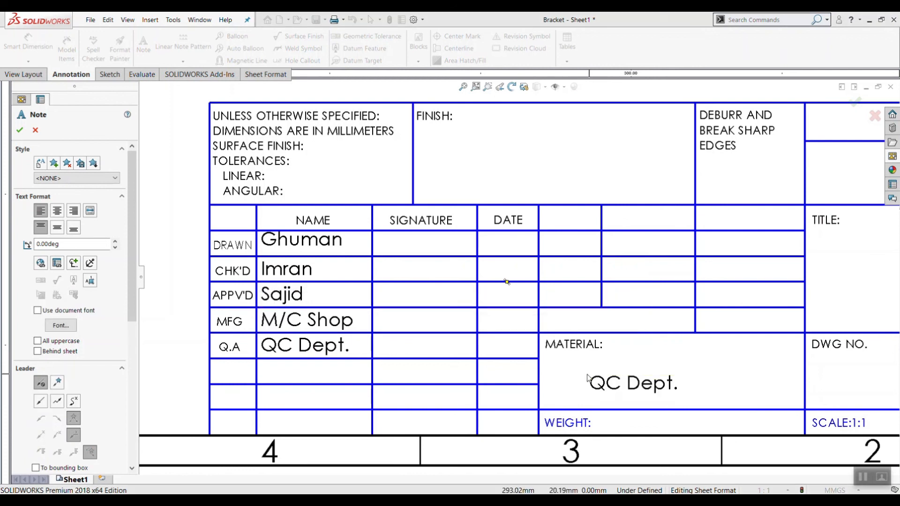
Add the note "Al 6024 T6" in the MATERIAL cell of the title block.
{"action": "left_click", "coordinate": [602, 374]}
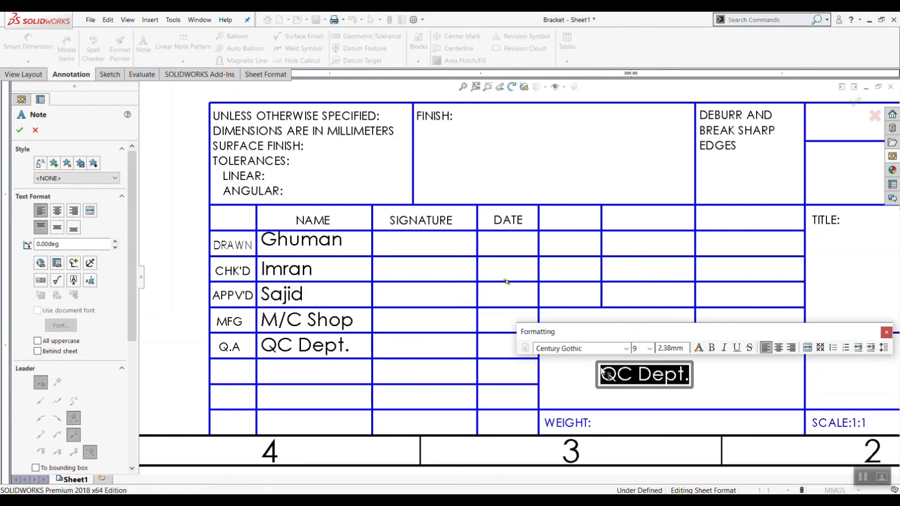
{"action": "type", "text": "Al 602"}
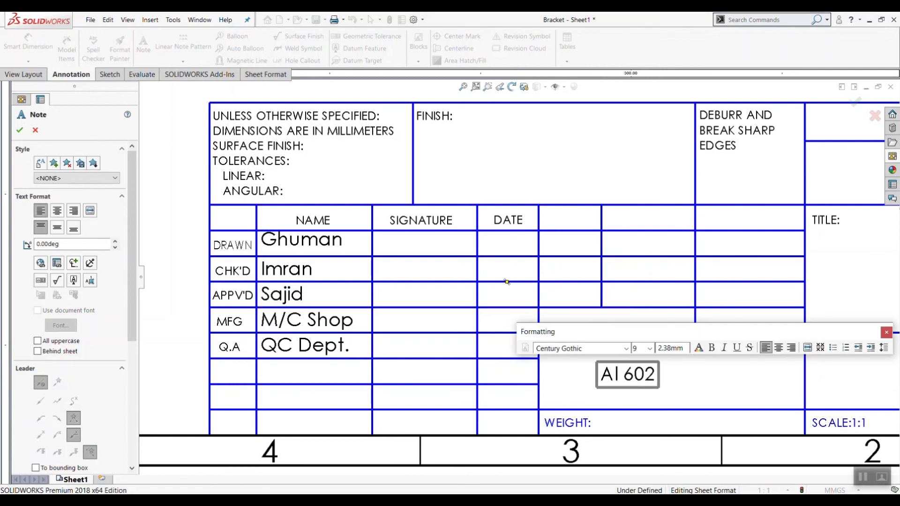
{"action": "type", "text": "4 T6"}
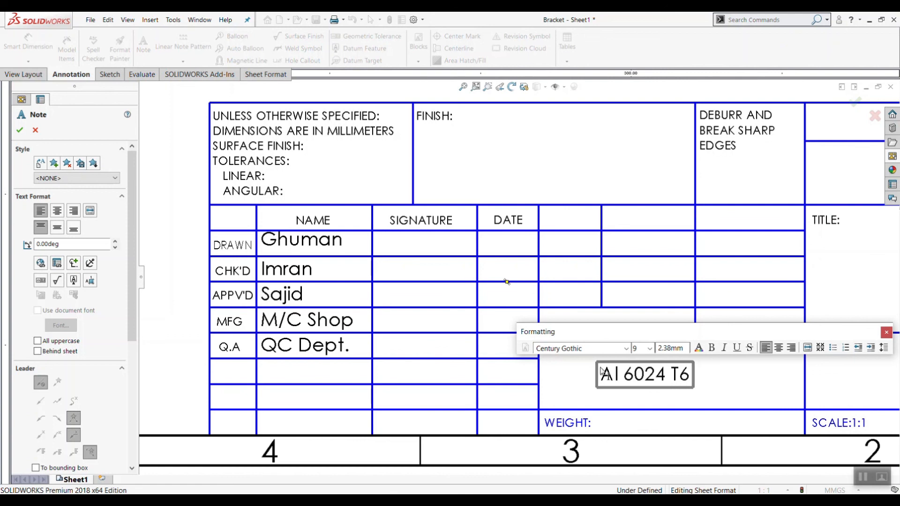
{"action": "left_click", "coordinate": [727, 404]}
Add the note "FYP: TRIBOMETER TEST BENCH" in the TITLE cell of the title block.
{"action": "scroll", "coordinate": [333, 355], "scroll_direction": "up", "scroll_amount": 2}
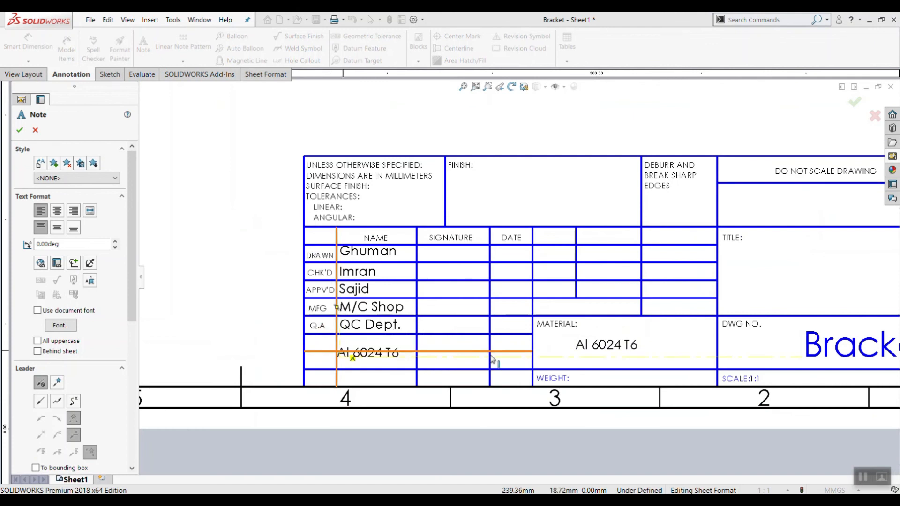
{"action": "scroll", "coordinate": [704, 328], "scroll_direction": "up", "scroll_amount": 2}
{"action": "scroll", "coordinate": [884, 298], "scroll_direction": "down", "scroll_amount": 1}
{"action": "scroll", "coordinate": [469, 311], "scroll_direction": "up", "scroll_amount": 2}
{"action": "scroll", "coordinate": [683, 291], "scroll_direction": "down", "scroll_amount": 2}
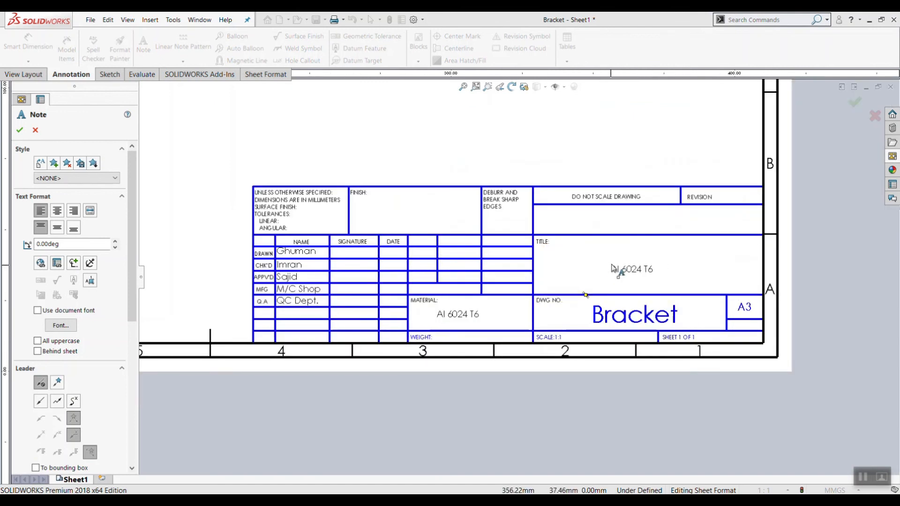
{"action": "left_click", "coordinate": [614, 262]}
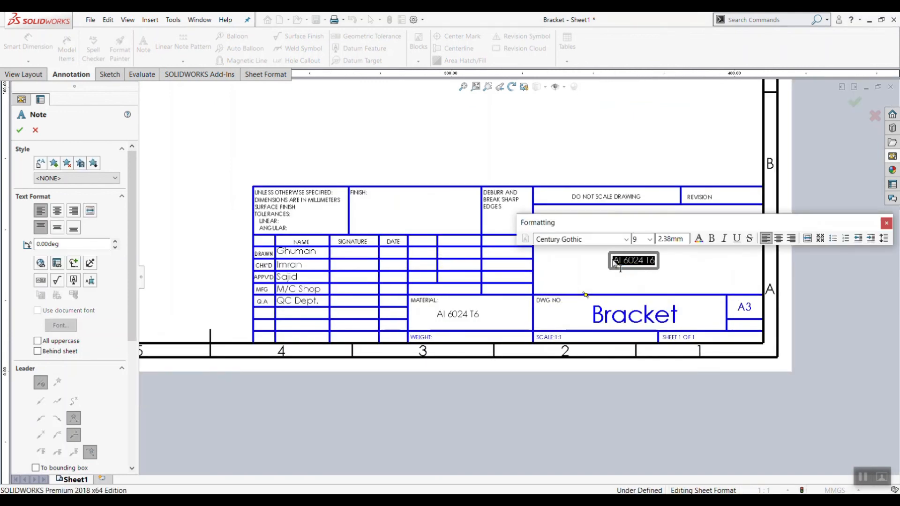
{"action": "type", "text": "FYP: TRIBOMETER TEST BENCH"}
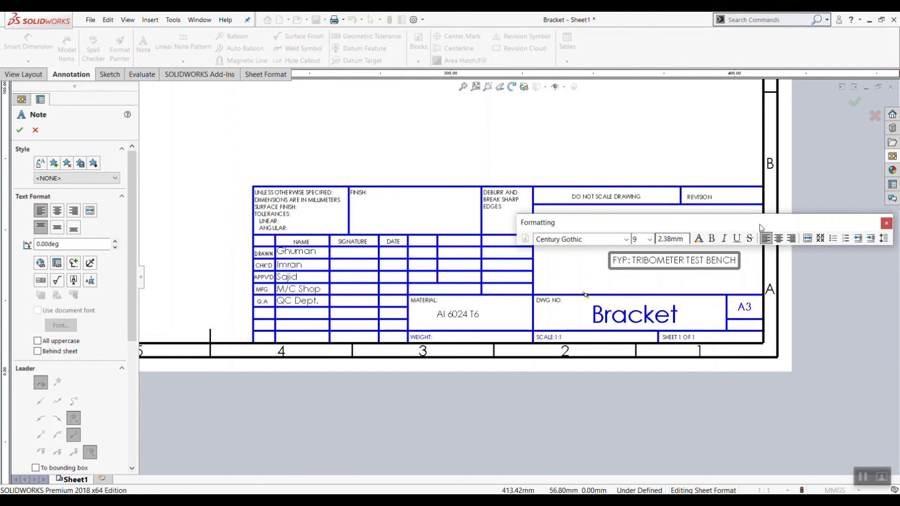
{"action": "left_click_drag", "start_coordinate": [661, 225], "coordinate": [495, 136]}
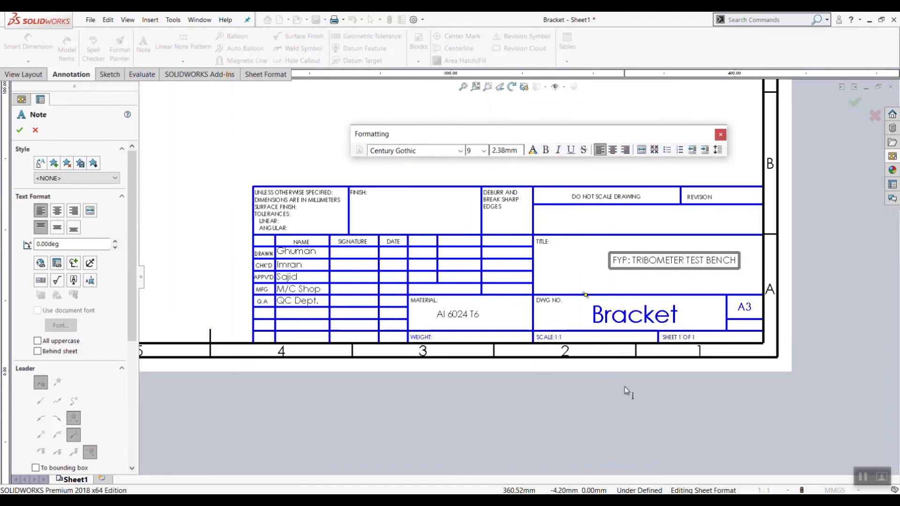
{"action": "scroll", "coordinate": [627, 390], "scroll_direction": "up", "scroll_amount": 1}
{"action": "scroll", "coordinate": [697, 222], "scroll_direction": "down", "scroll_amount": 2}
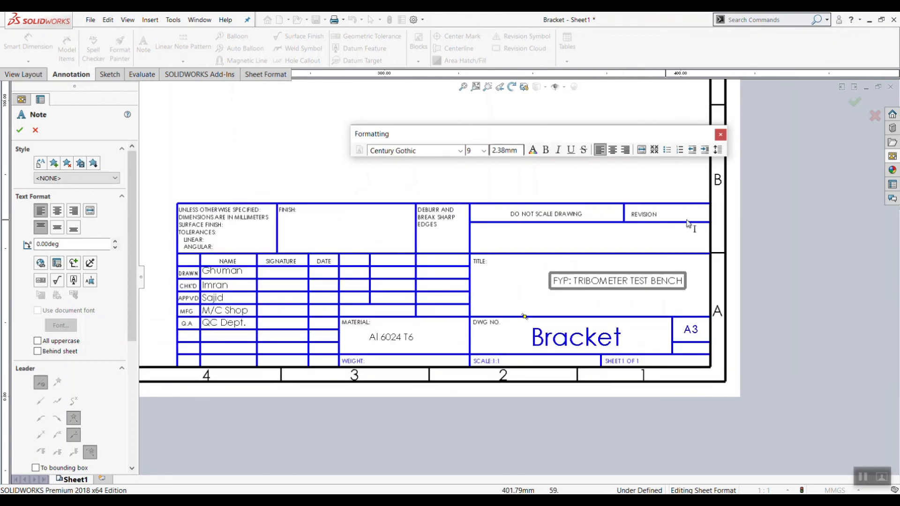
{"action": "left_click", "coordinate": [680, 223]}
Add the note "001" beside the REVISION label in the title block and finish placing notes.
{"action": "scroll", "coordinate": [671, 225], "scroll_direction": "down", "scroll_amount": 2}
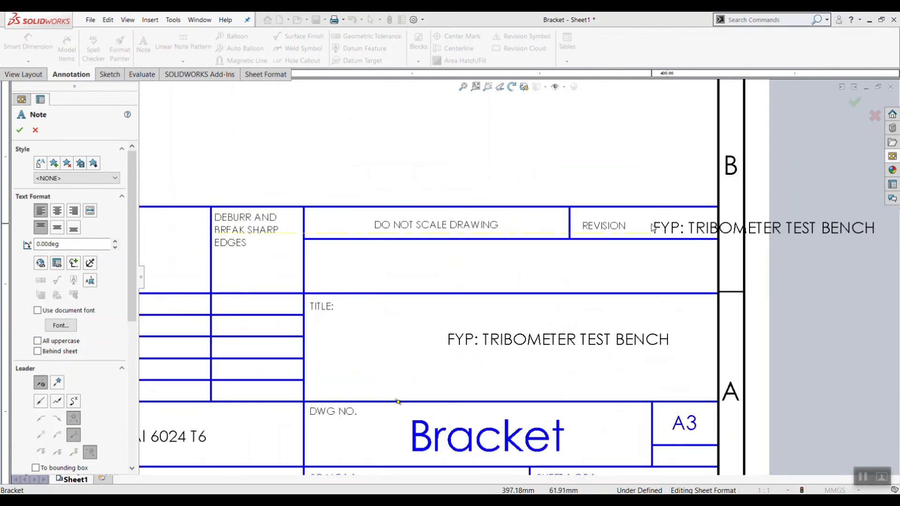
{"action": "left_click", "coordinate": [645, 225]}
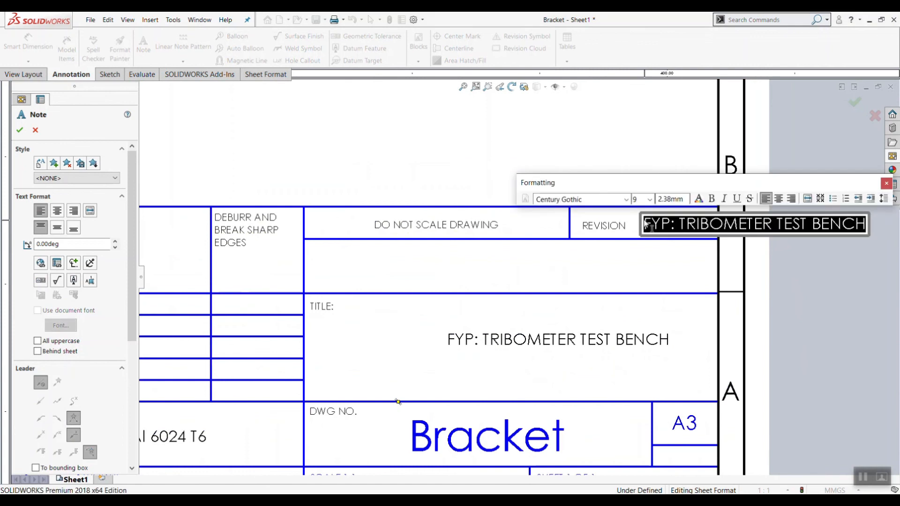
{"action": "type", "text": "001"}
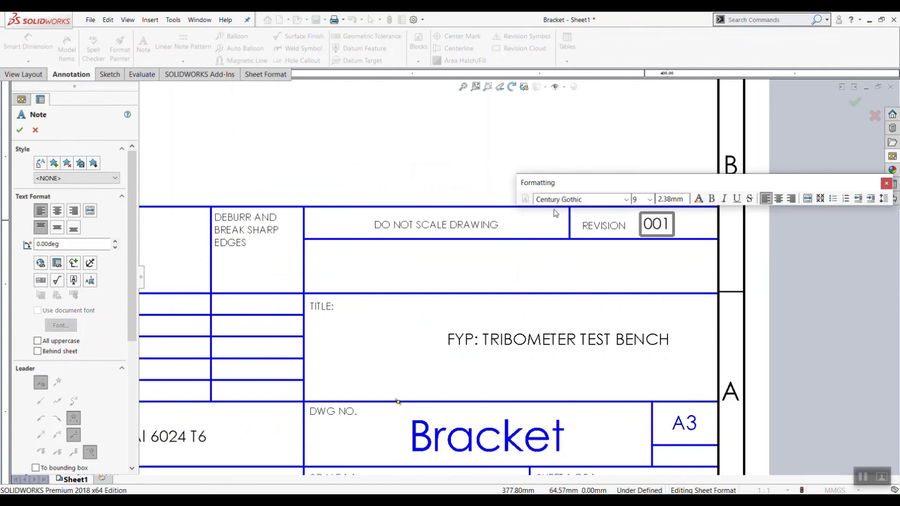
{"action": "scroll", "coordinate": [653, 291], "scroll_direction": "up", "scroll_amount": 3}
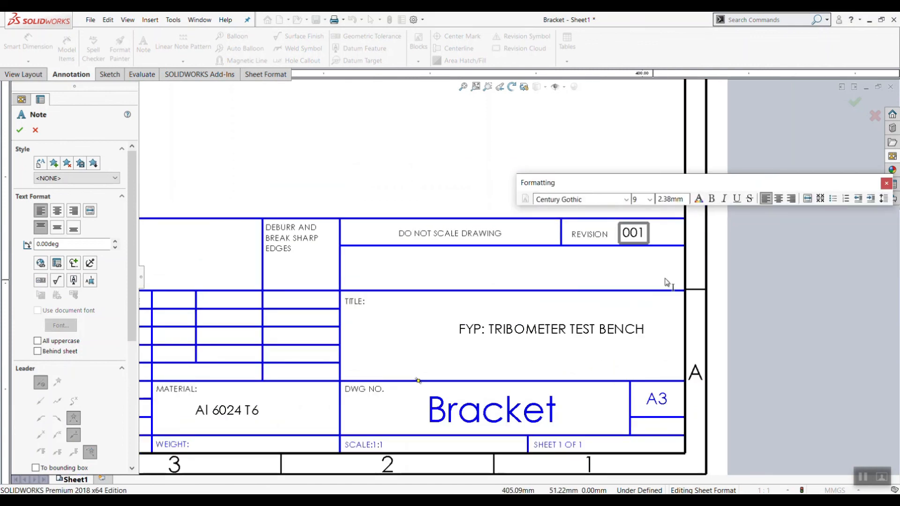
{"action": "scroll", "coordinate": [518, 275], "scroll_direction": "up", "scroll_amount": 3}
{"action": "scroll", "coordinate": [413, 253], "scroll_direction": "down", "scroll_amount": 3}
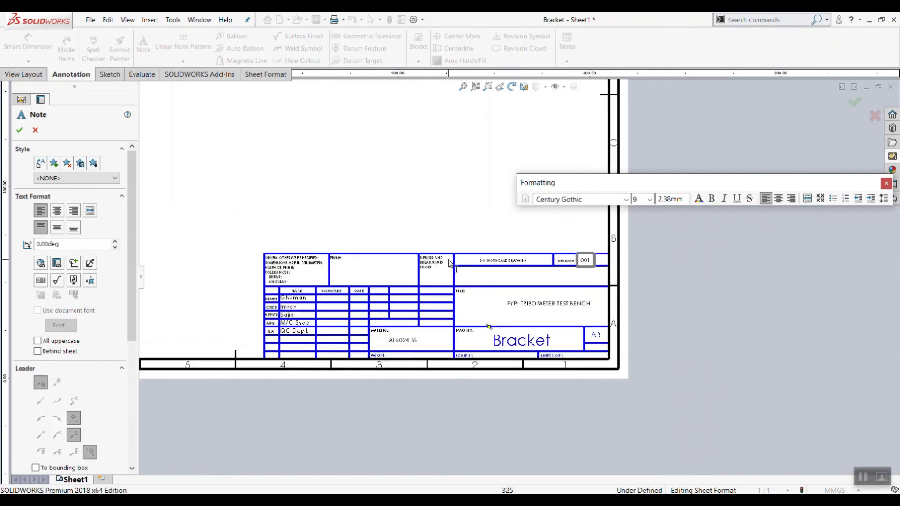
{"action": "left_click", "coordinate": [859, 106]}
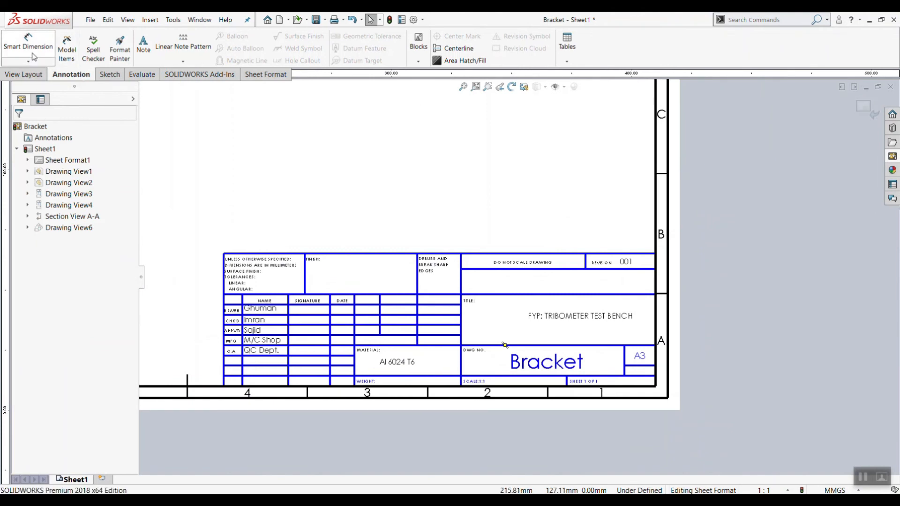
Exit sheet format editing and return to the drawing sheet.
{"action": "left_click", "coordinate": [266, 74]}
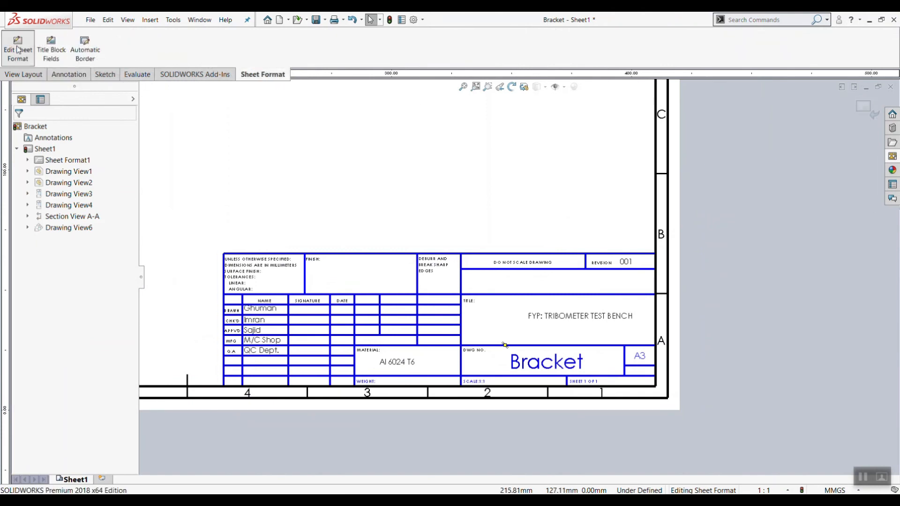
{"action": "left_click", "coordinate": [17, 50]}
Examine the whole A3 sheet, checking the drawing views, dimensions and title block entries.
{"action": "scroll", "coordinate": [681, 271], "scroll_direction": "up", "scroll_amount": 4}
{"action": "scroll", "coordinate": [737, 323], "scroll_direction": "down", "scroll_amount": 10}
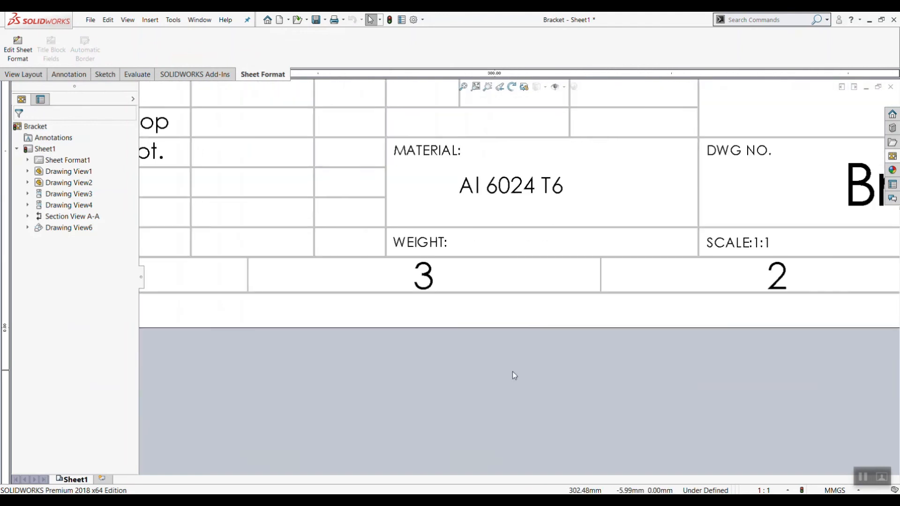
{"action": "scroll", "coordinate": [516, 373], "scroll_direction": "up", "scroll_amount": 10}
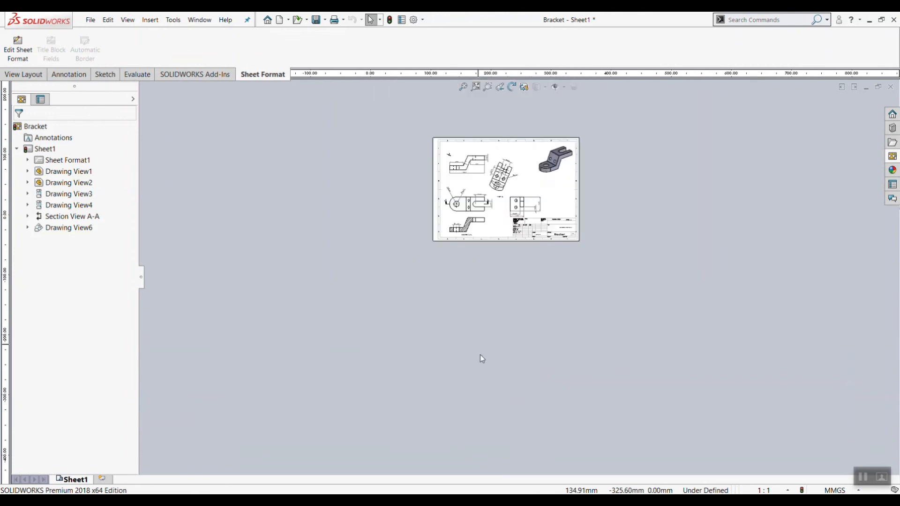
{"action": "scroll", "coordinate": [525, 235], "scroll_direction": "down", "scroll_amount": 6}
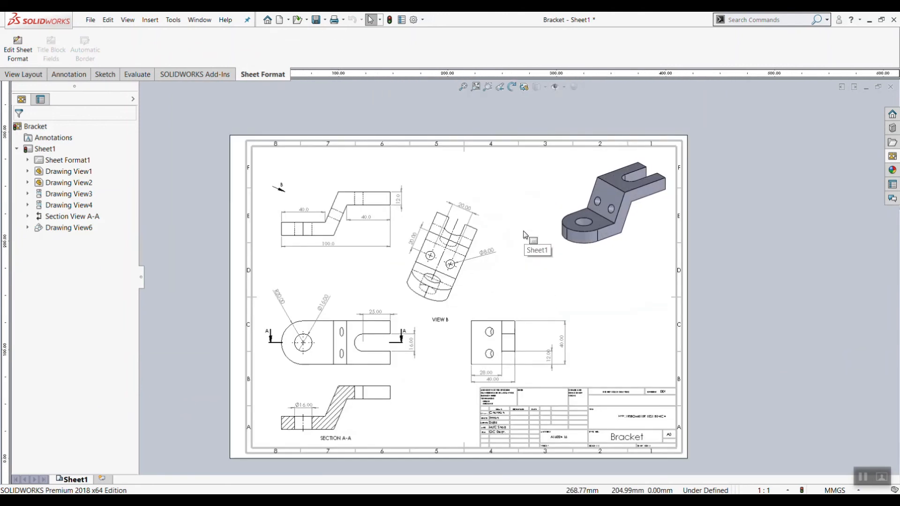
{"action": "scroll", "coordinate": [492, 232], "scroll_direction": "up", "scroll_amount": 3}
{"action": "scroll", "coordinate": [531, 329], "scroll_direction": "down", "scroll_amount": 3}
{"action": "scroll", "coordinate": [530, 328], "scroll_direction": "up", "scroll_amount": 1}
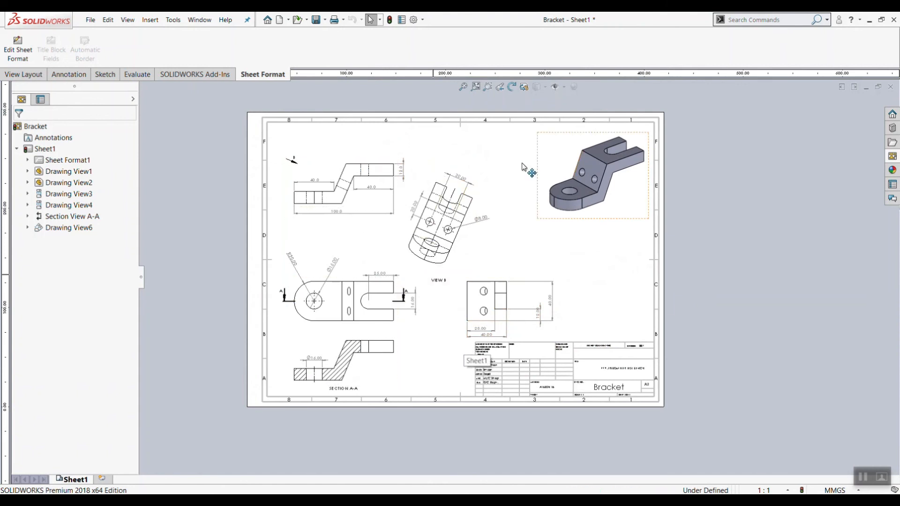
{"action": "scroll", "coordinate": [505, 287], "scroll_direction": "down", "scroll_amount": 1}
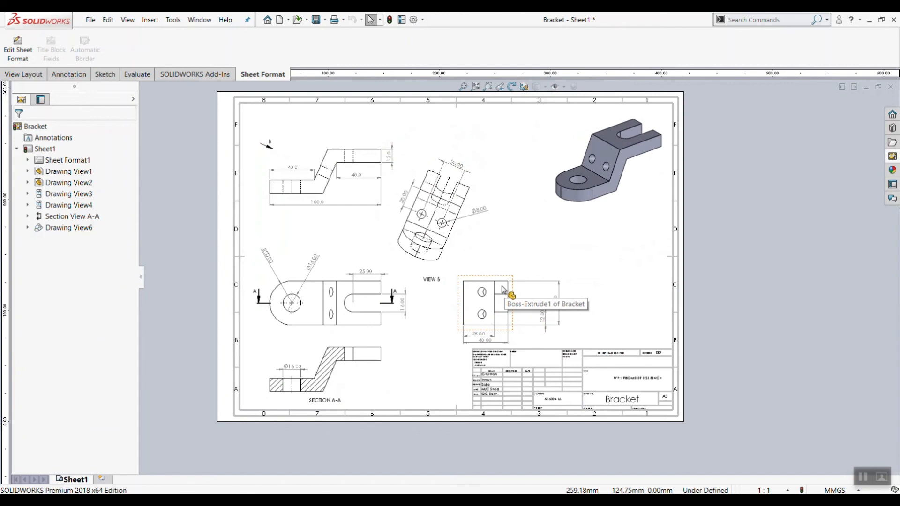